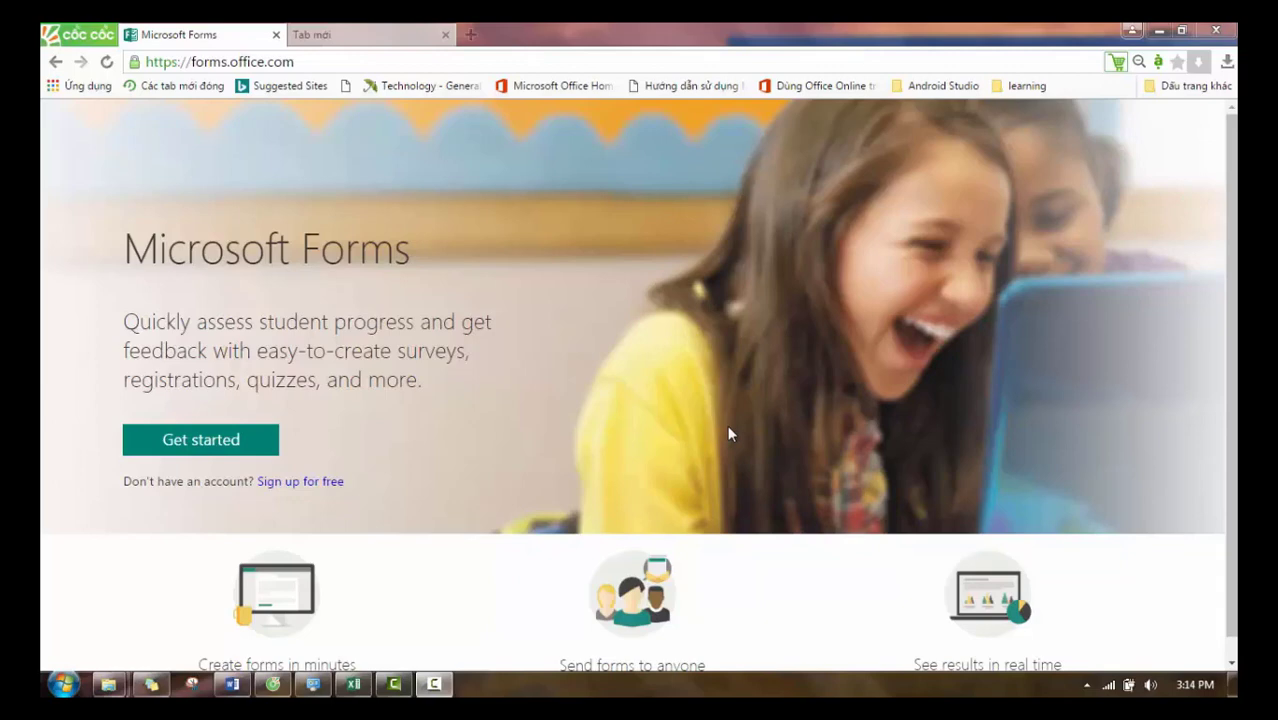
# - Open portal.office.com in the other browser tab and sign in to Office 365 with the first saved work account
pyautogui.click(385, 32)
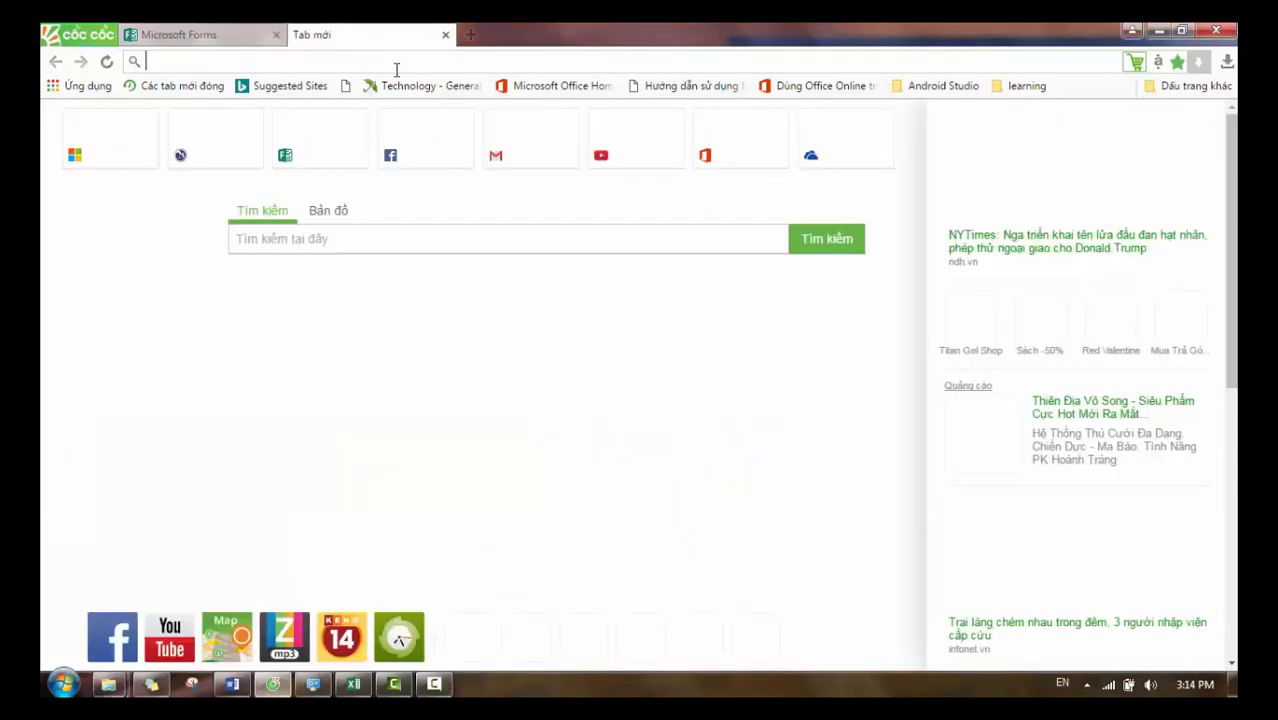
pyautogui.write('portal.office.com')
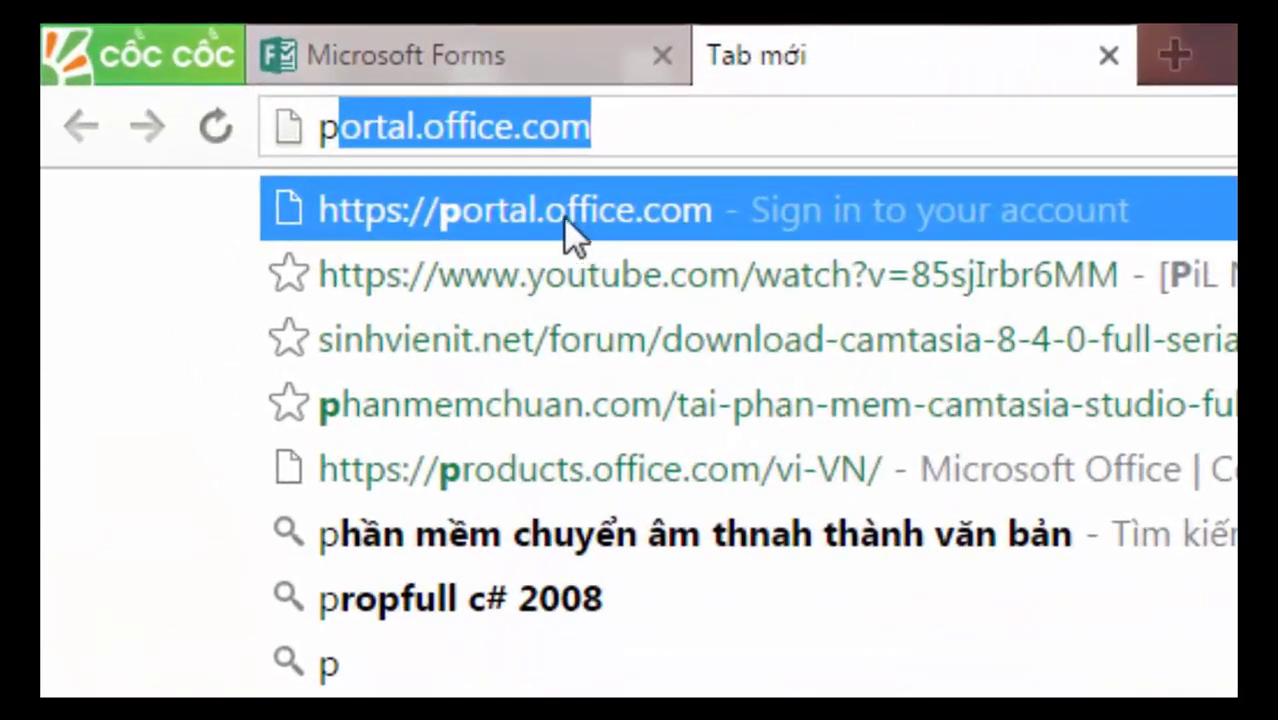
pyautogui.click(598, 221)
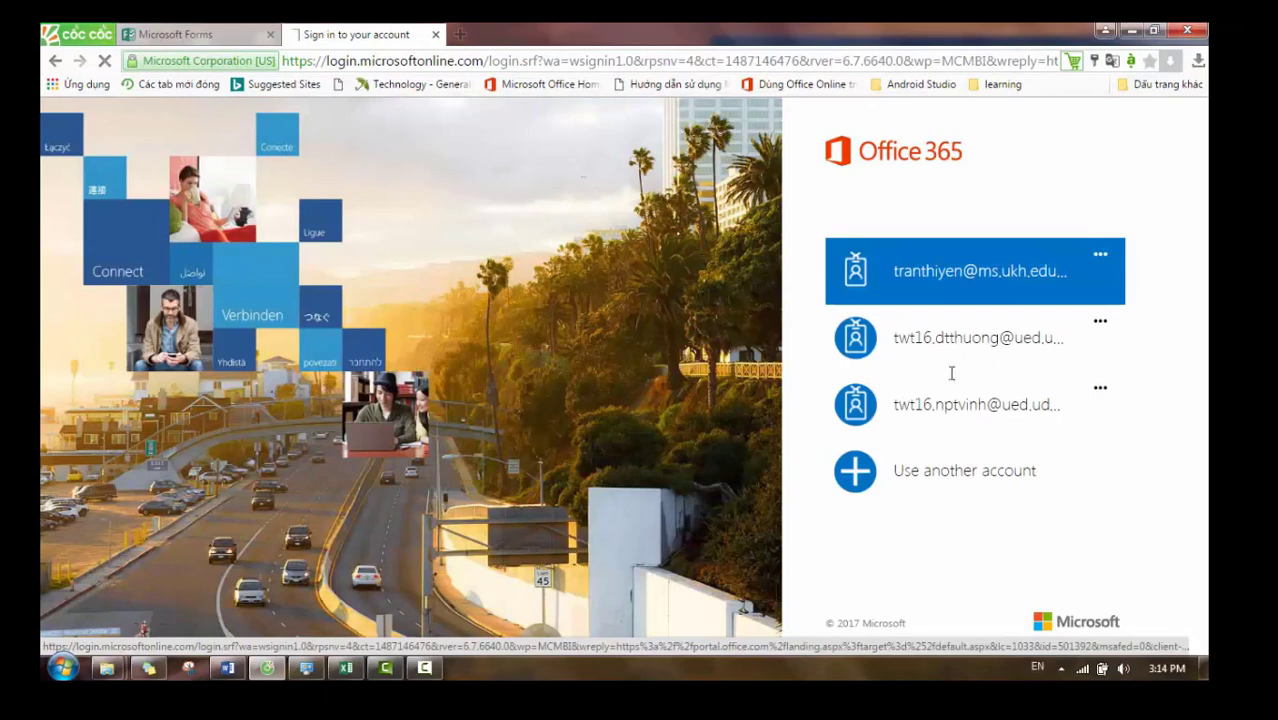
pyautogui.click(973, 281)
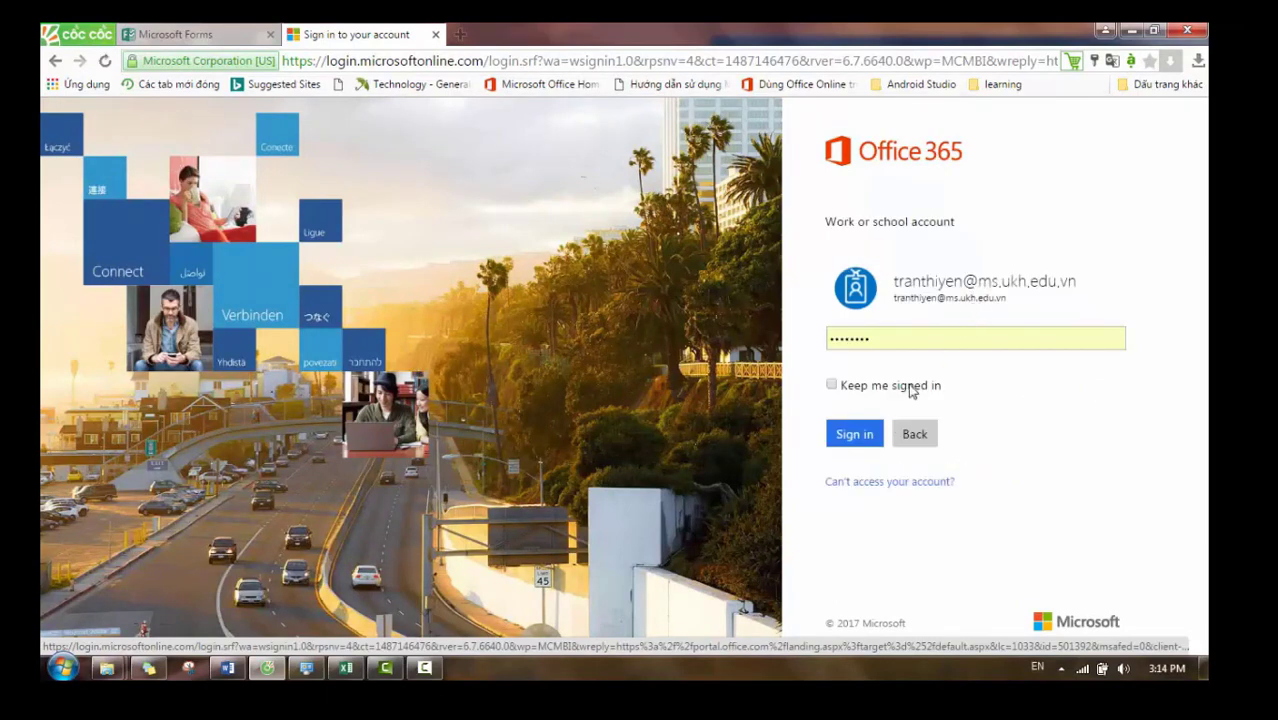
pyautogui.click(866, 442)
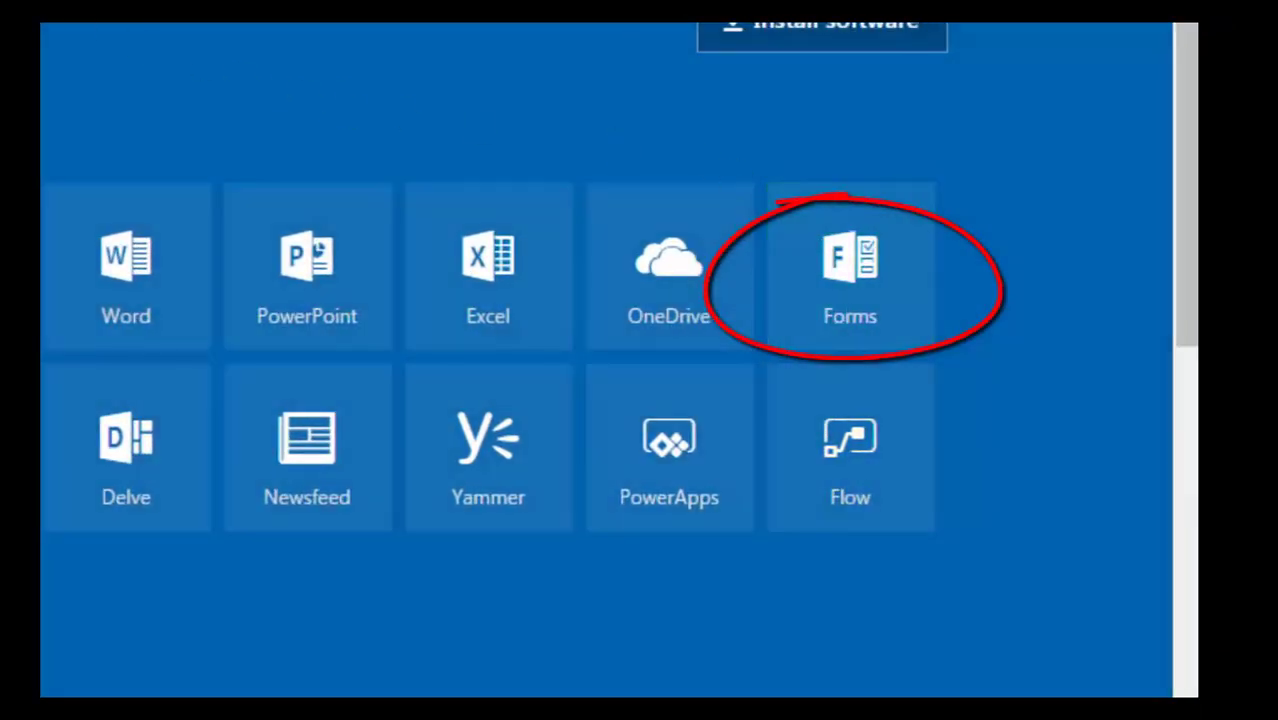
# - Open Microsoft Forms at forms.office.com and create a new blank form
pyautogui.click(850, 270)
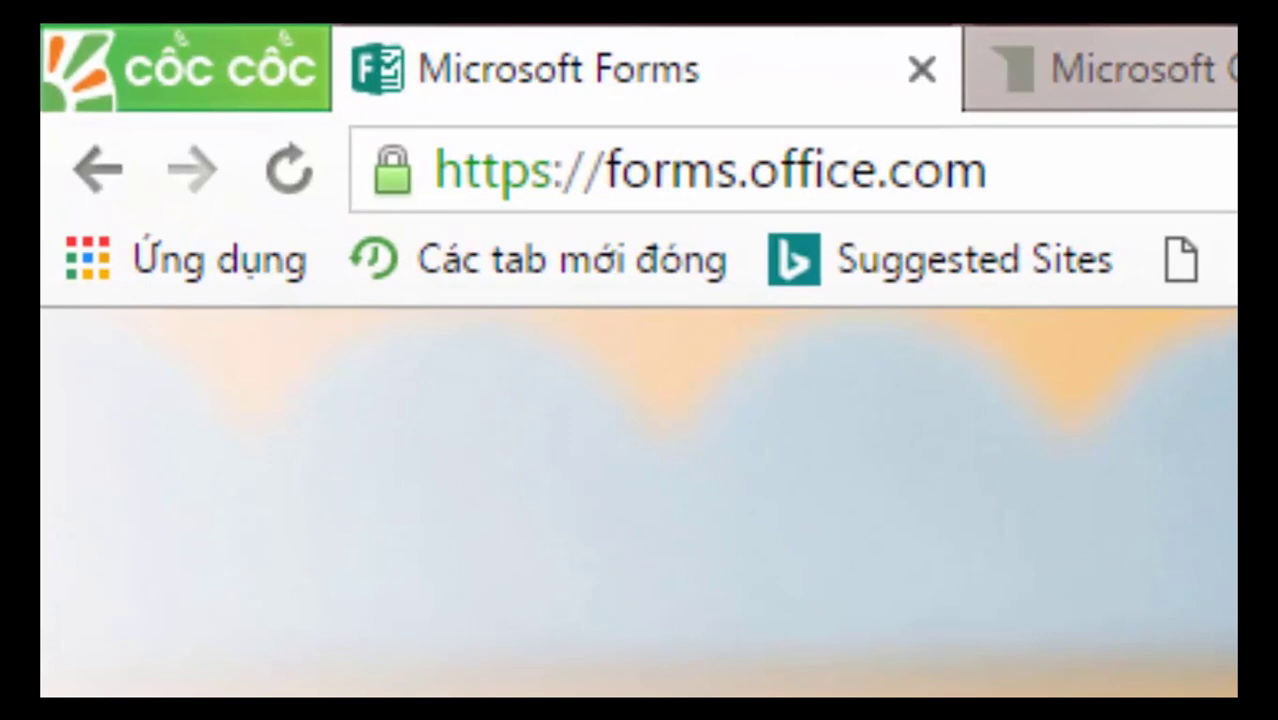
pyautogui.press('Return')
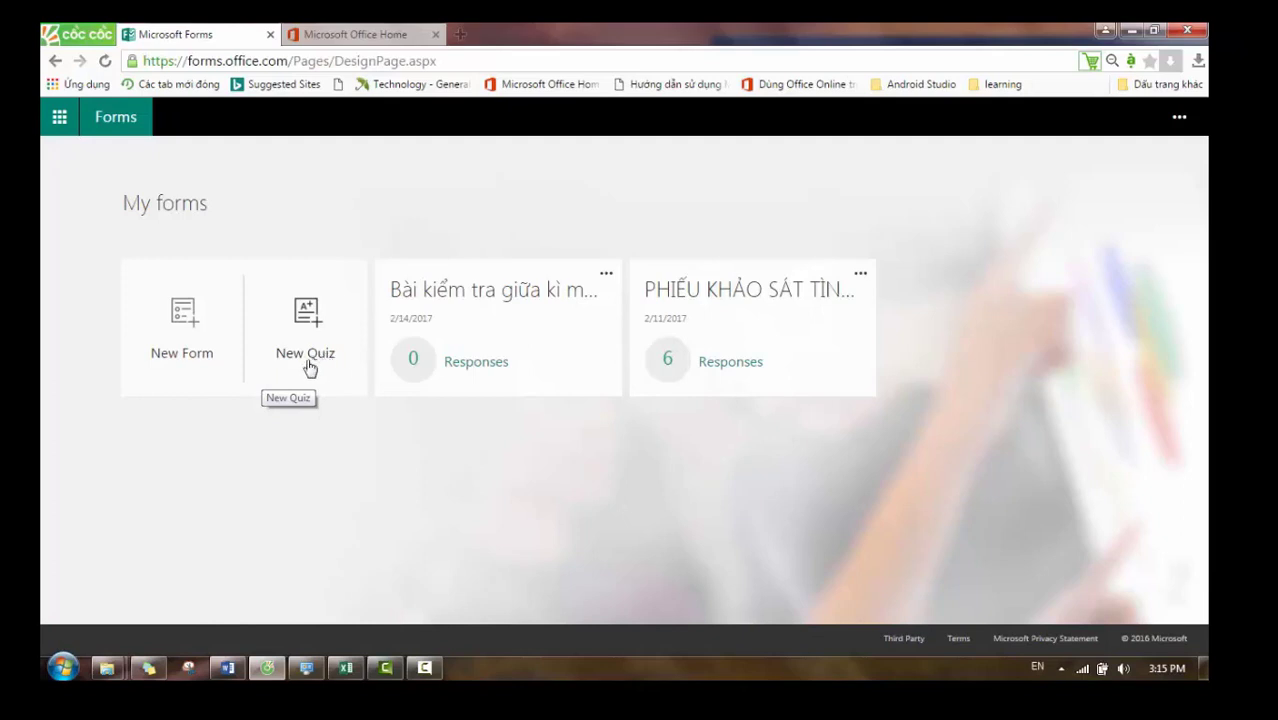
pyautogui.click(192, 350)
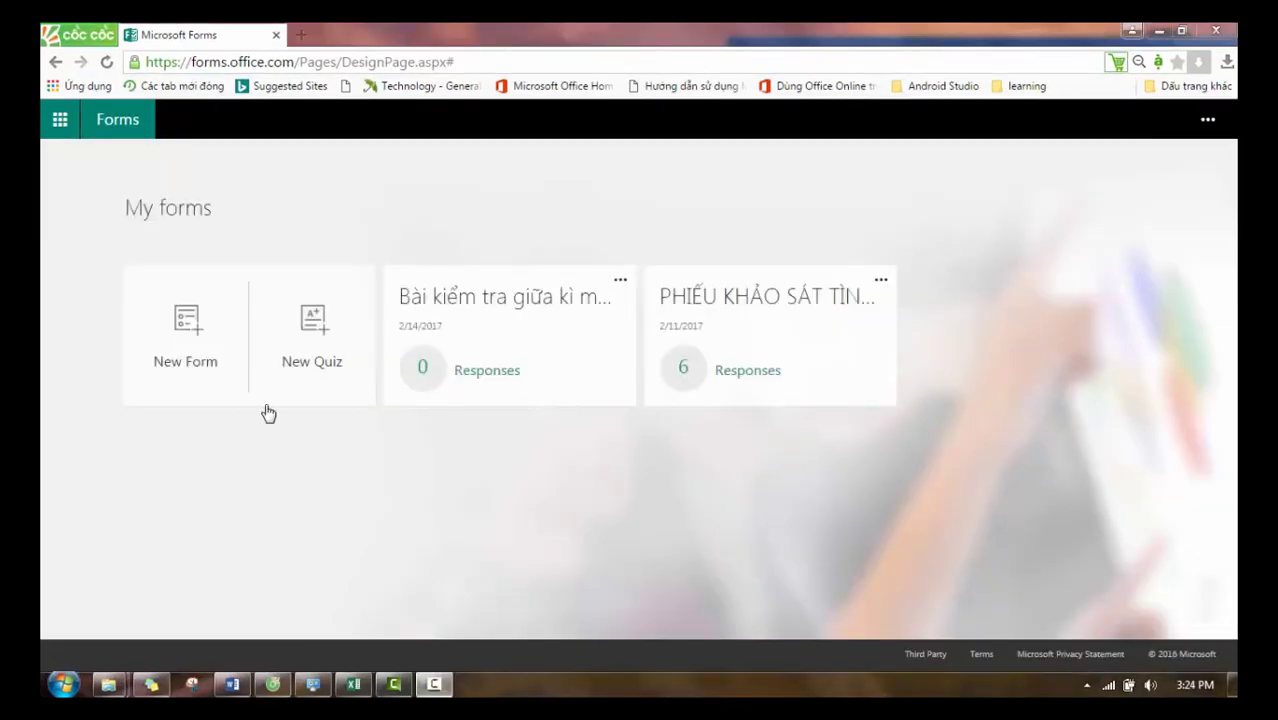
pyautogui.click(203, 332)
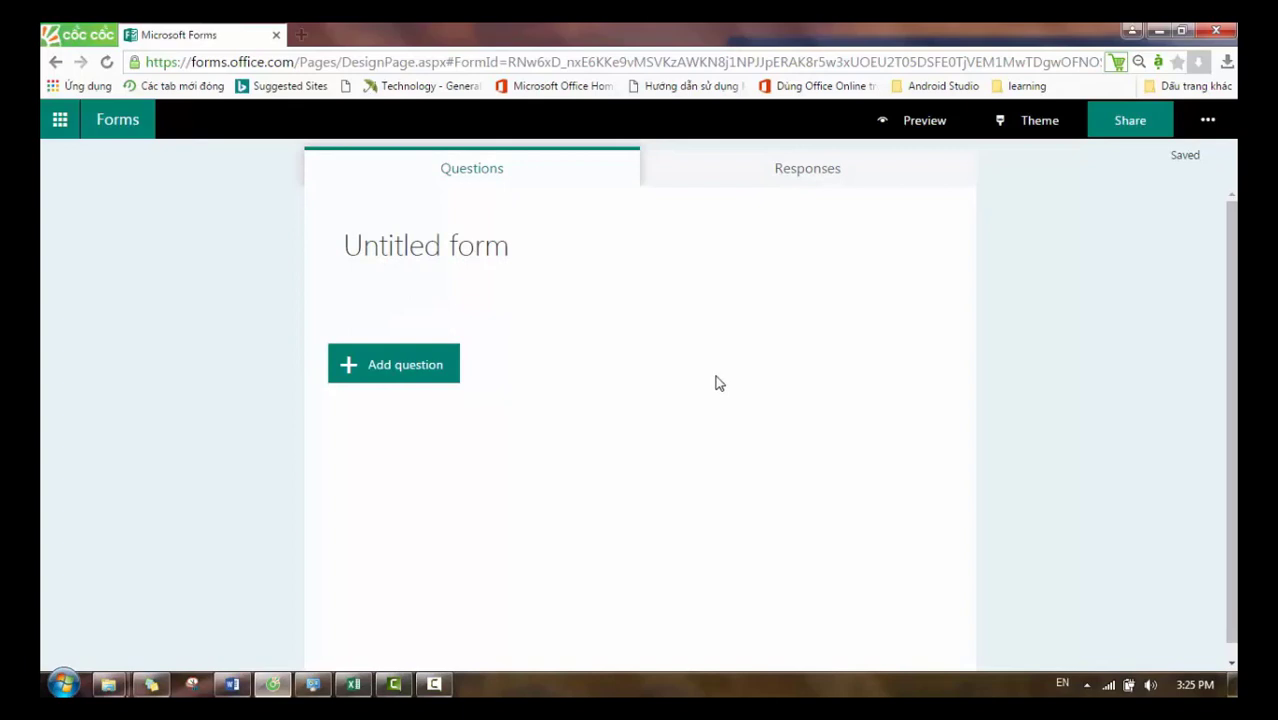
# - Replace the form title with the Word document's heading "Bản khảo sát về nhu cầu làm thêm của sinh viên trường..."
pyautogui.click(451, 278)
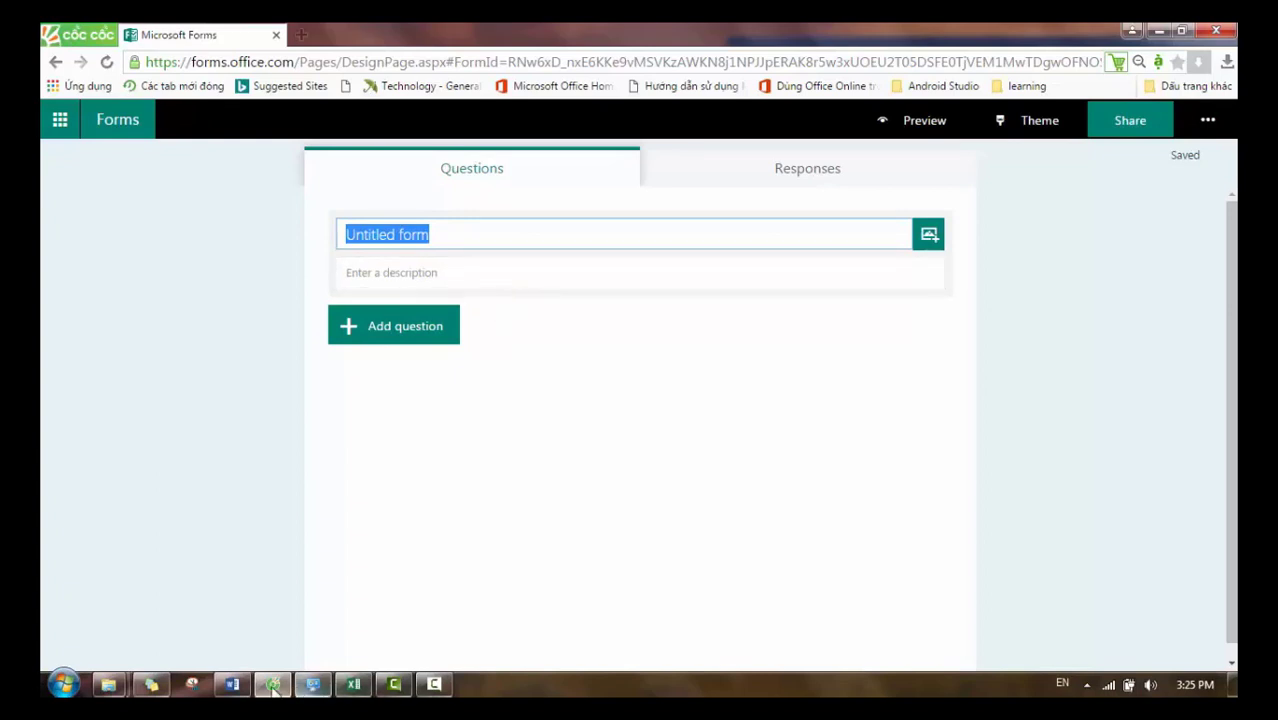
pyautogui.click(232, 685)
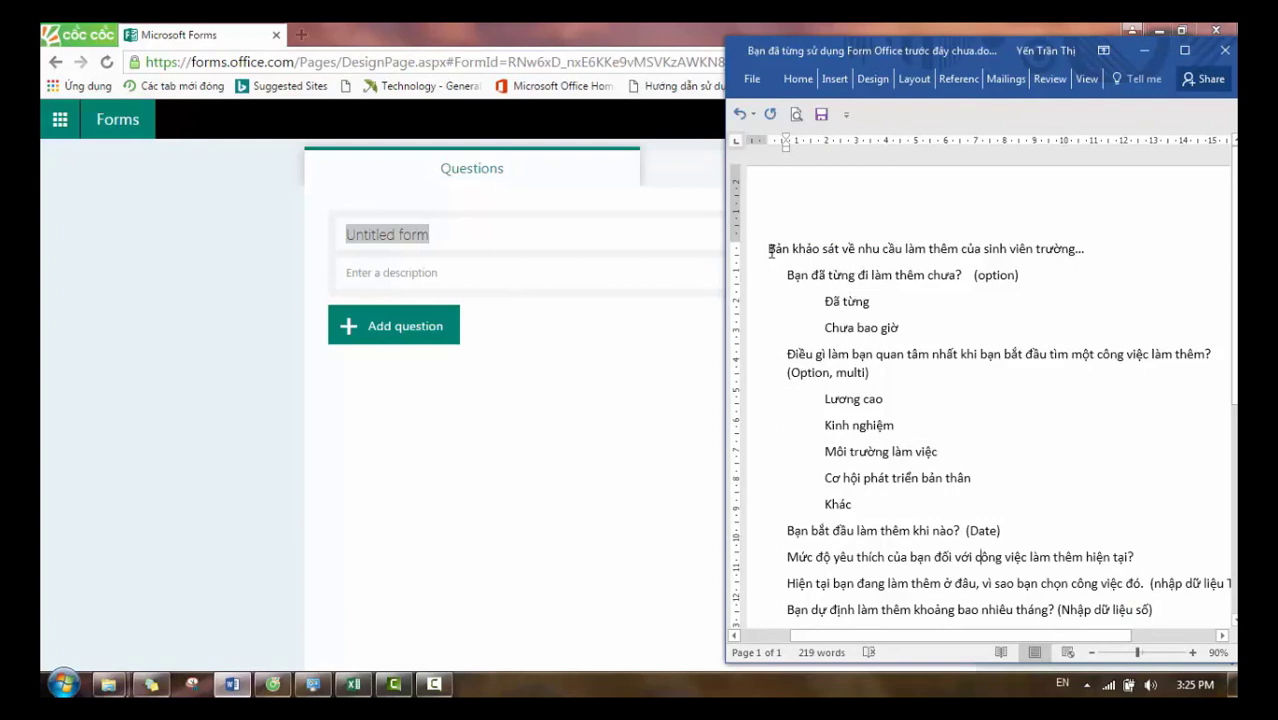
pyautogui.moveTo(770, 250); pyautogui.dragTo(1088, 249)
pyautogui.hotkey('ctrl', 'c')
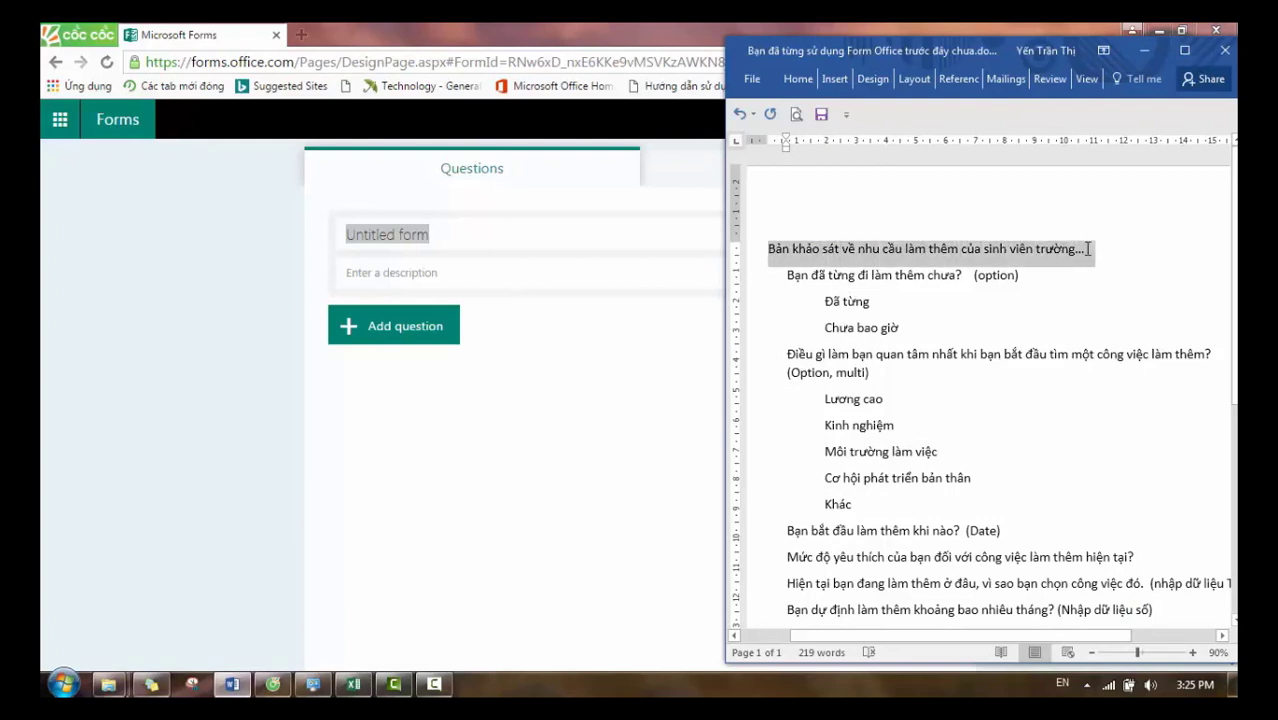
pyautogui.click(442, 240)
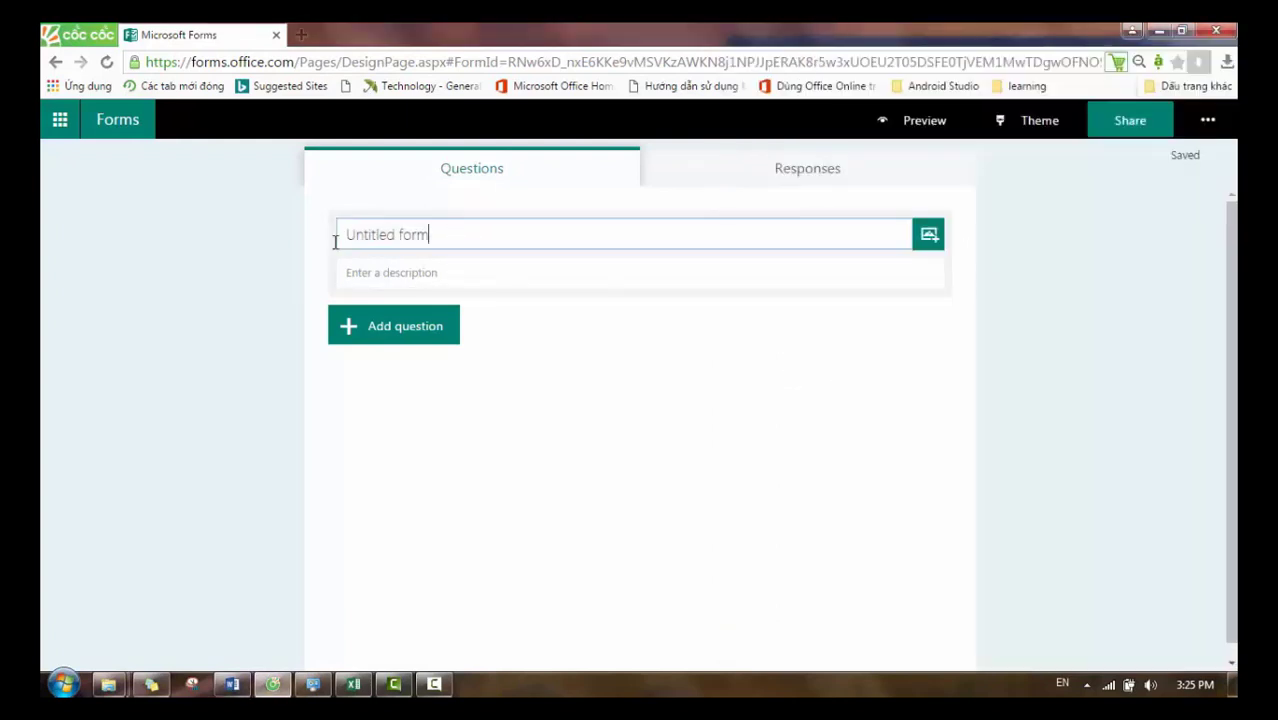
pyautogui.hotkey('ctrl', 'a')
pyautogui.hotkey('ctrl', 'v')
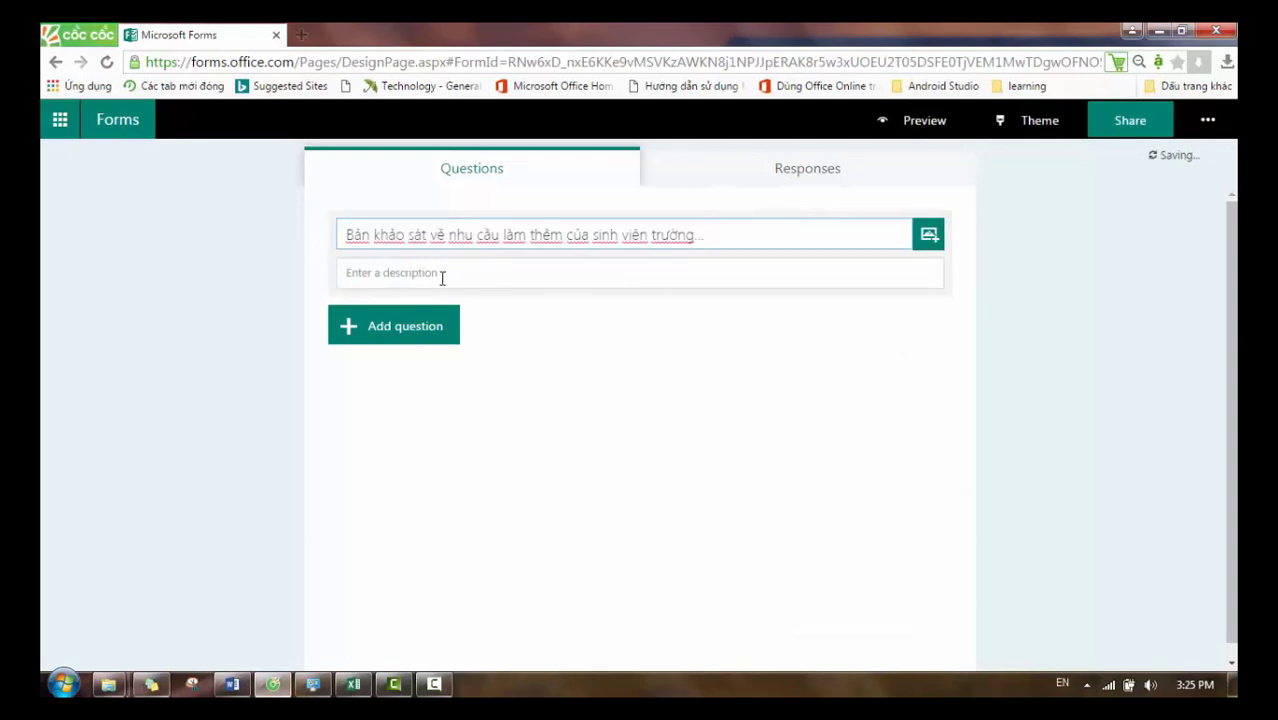
# - Enter the form description "Bạn vui lòng trả lời các câu hỏi dưới đây."
pyautogui.click(441, 277)
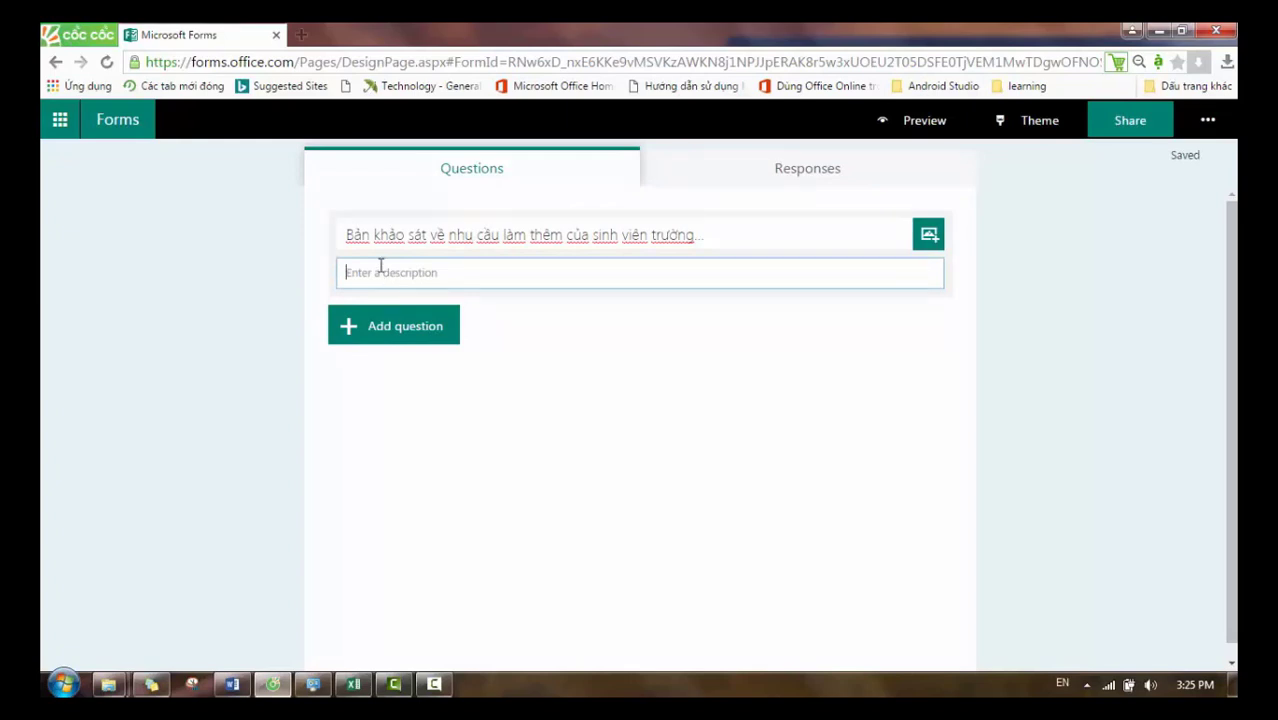
pyautogui.write('Ban có th')
pyautogui.write(' trả lời c')
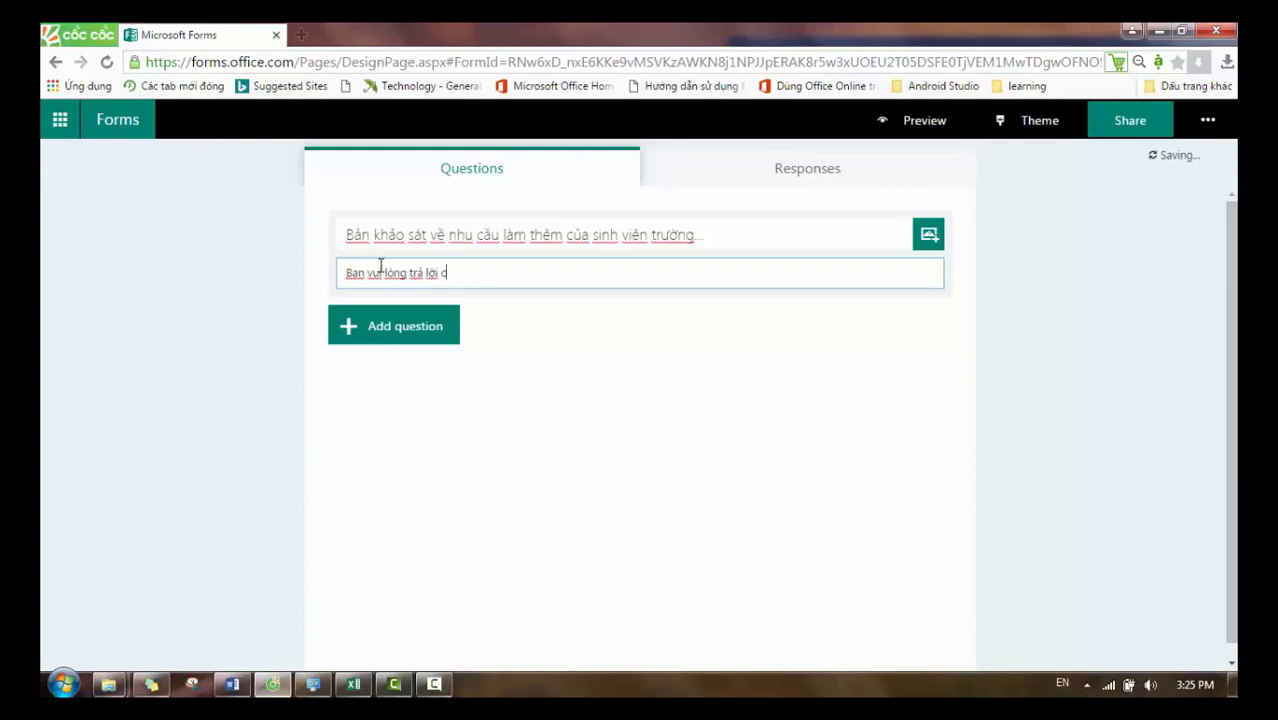
pyautogui.write('ác câu hỏi dưới đây.')
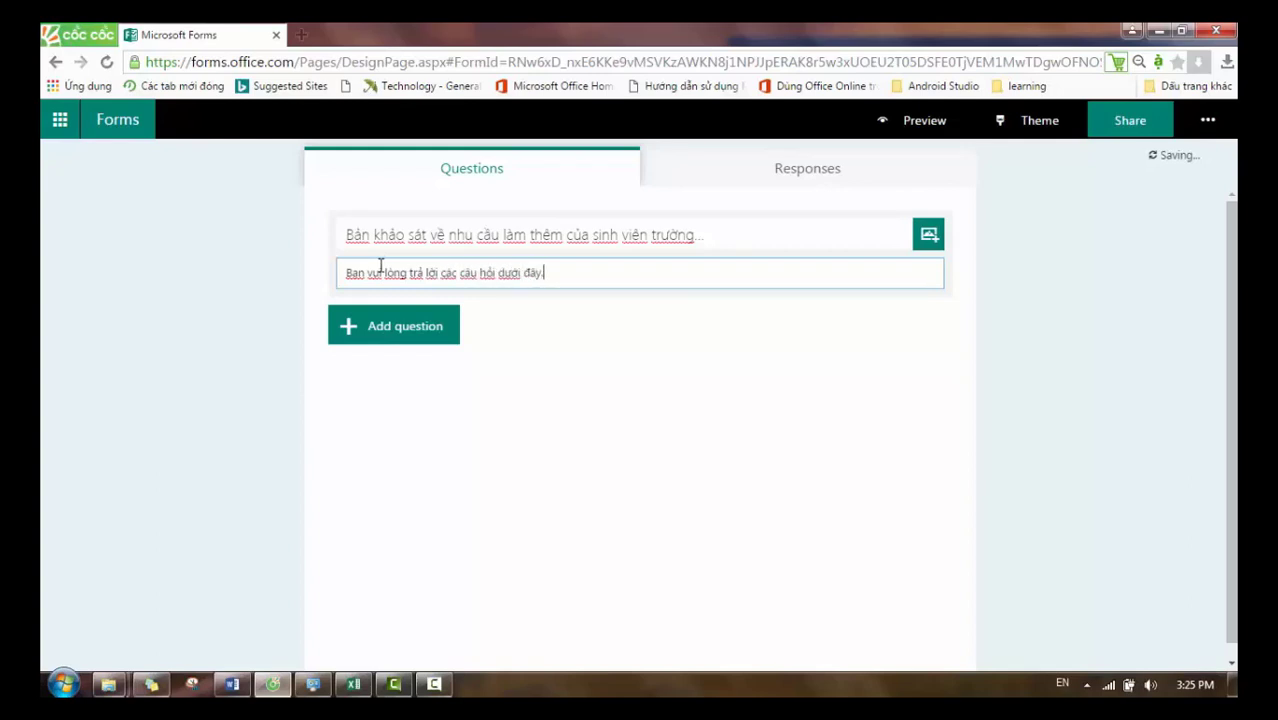
# - Add a Choice question to the form, checking the question list in the Word document for its type
pyautogui.click(410, 340)
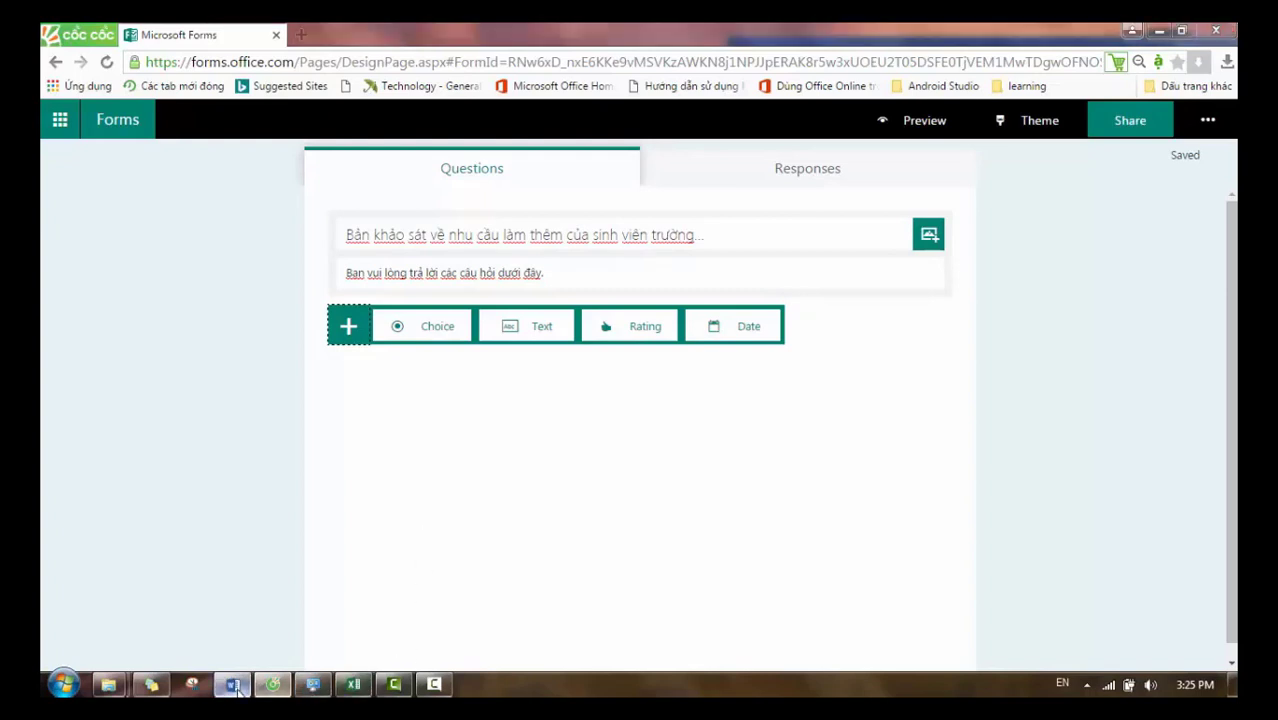
pyautogui.click(234, 686)
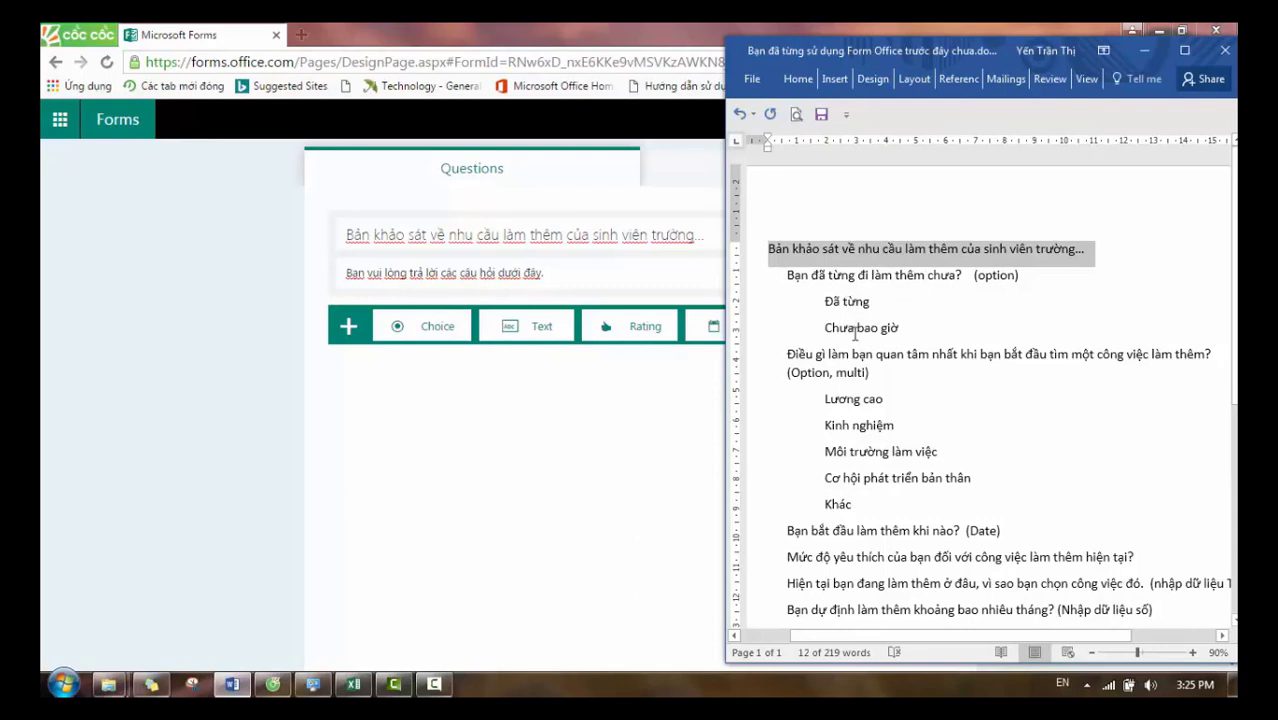
pyautogui.click(432, 339)
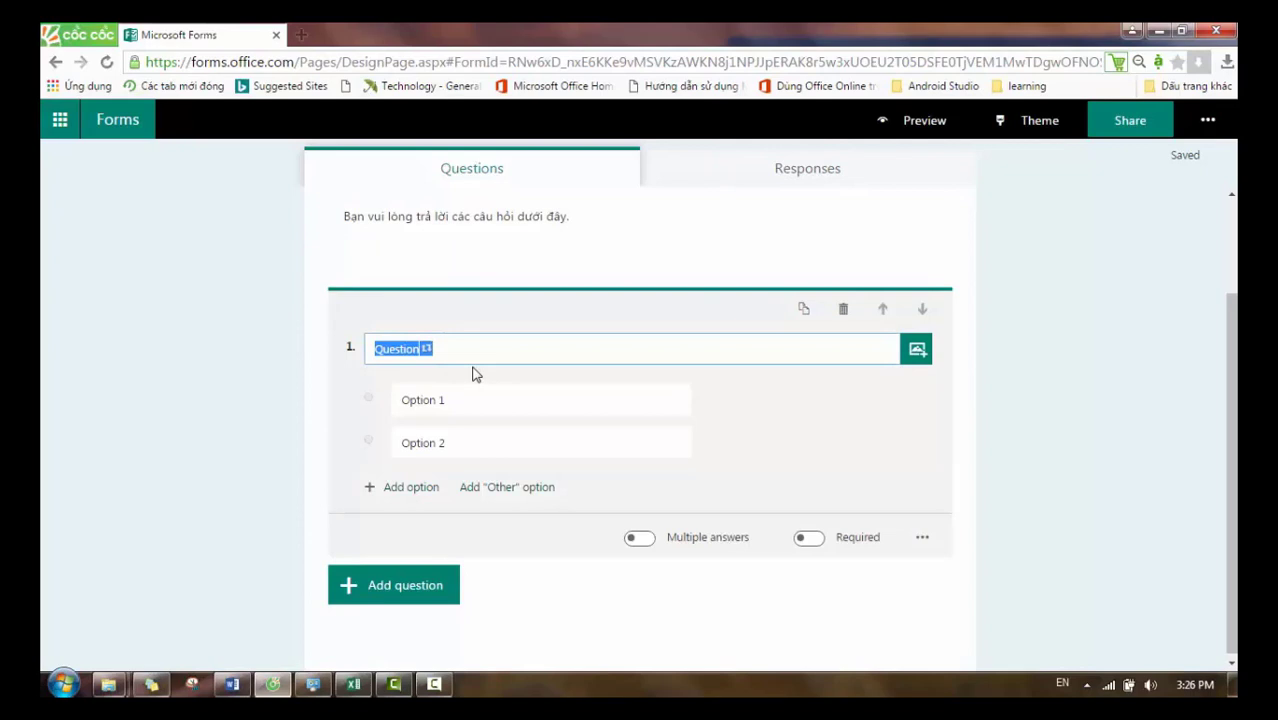
# - Copy "Bạn đã từng đi làm thêm chưa?" from the Word document into question 1, leaving out the "(option)" note
pyautogui.hotkey('alt', 'Tab')
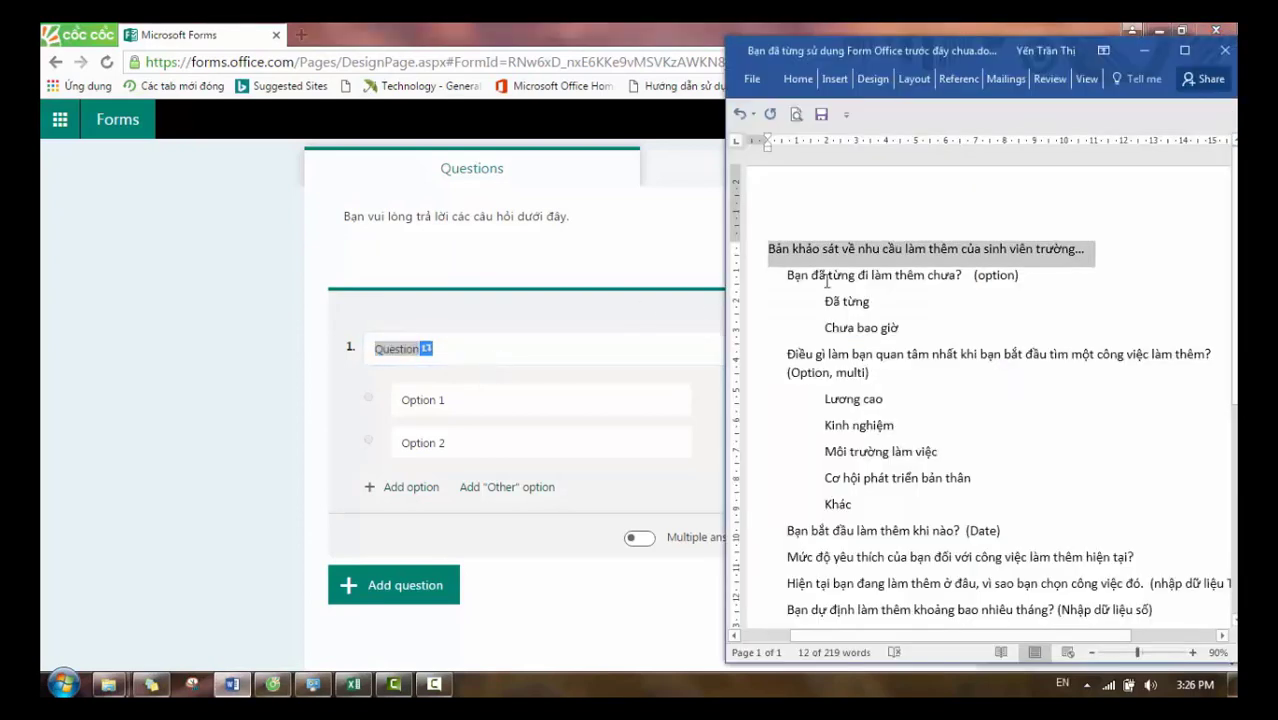
pyautogui.doubleClick(825, 280)
pyautogui.click(765, 277)
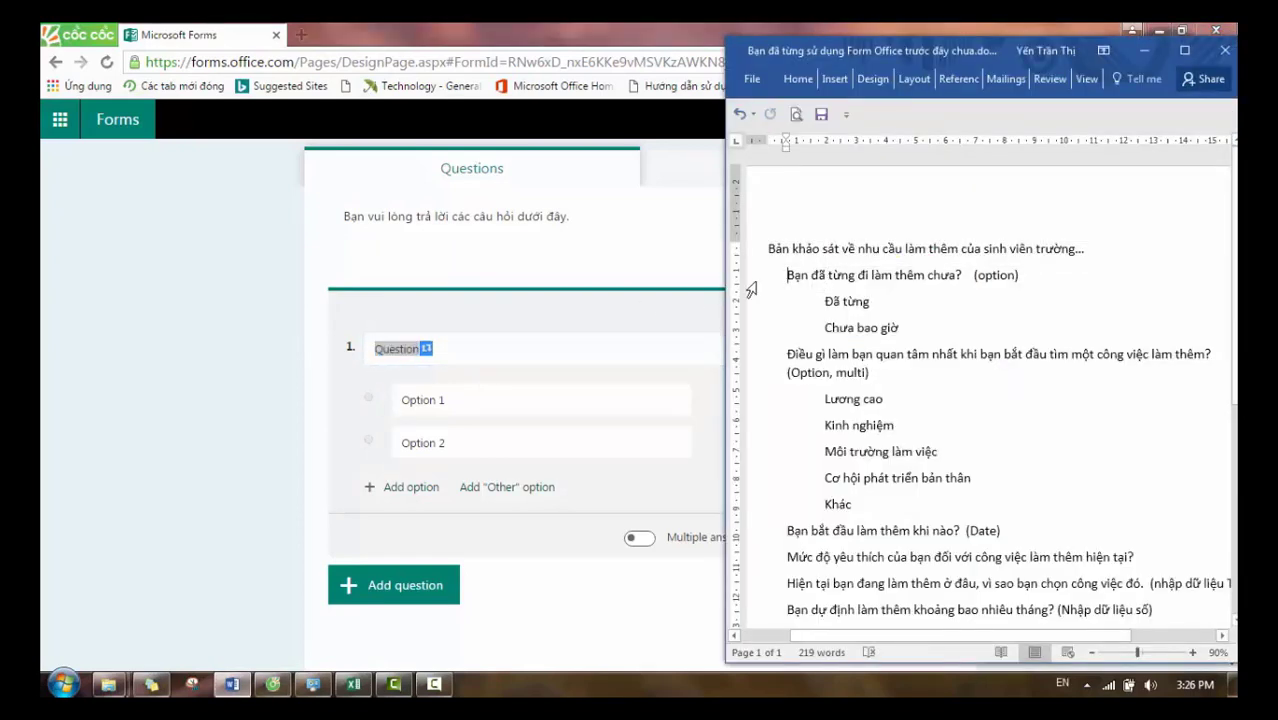
pyautogui.click(751, 290)
pyautogui.hotkey('ctrl', 'c')
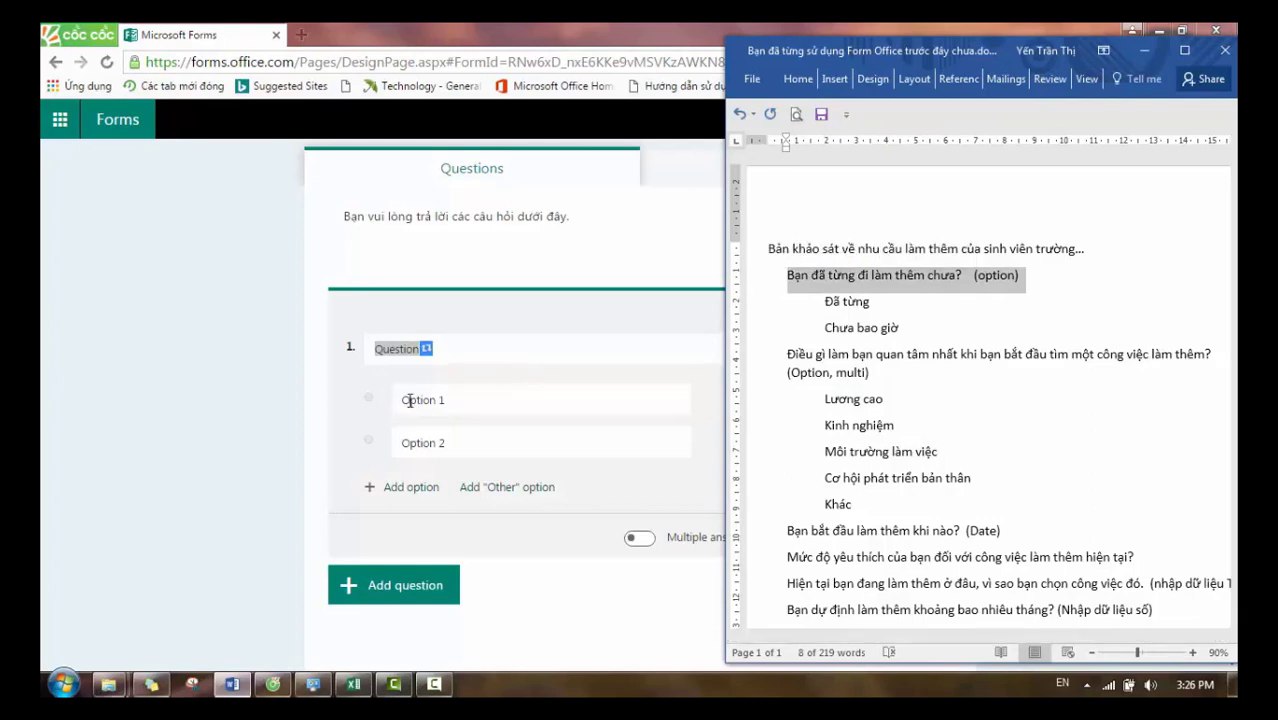
pyautogui.click(458, 400)
pyautogui.click(454, 356)
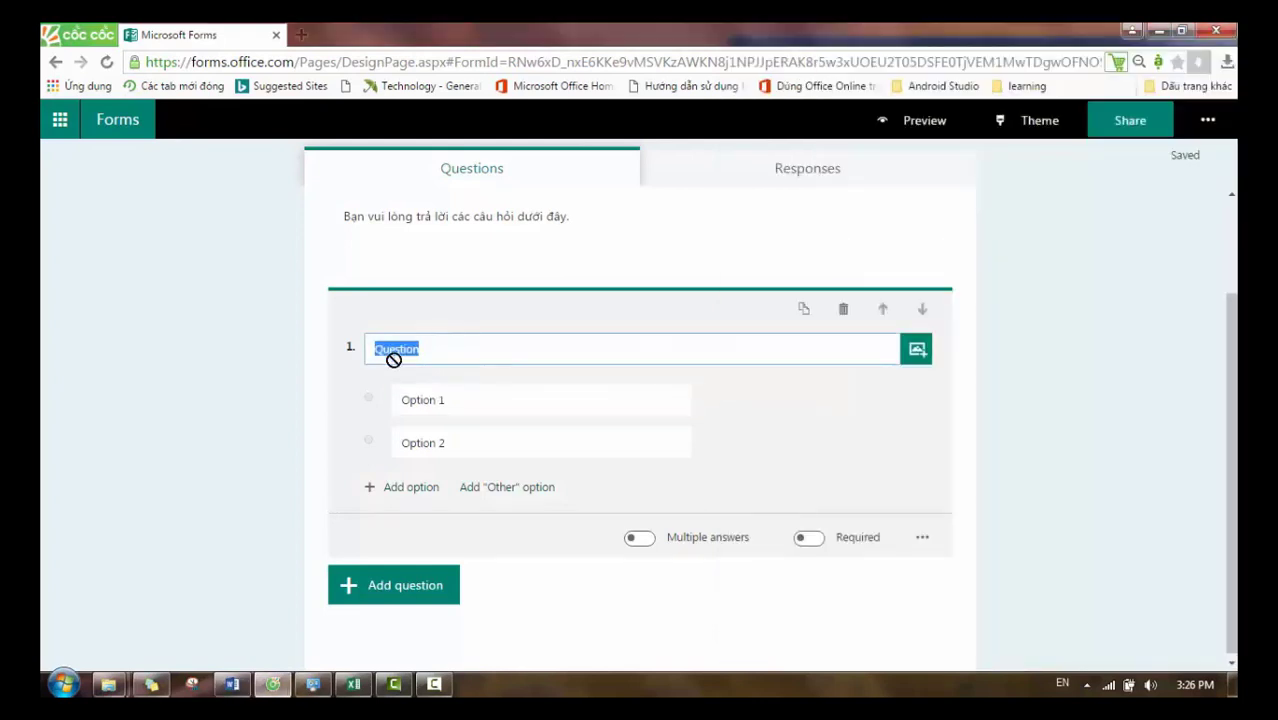
pyautogui.hotkey('ctrl', 'v')
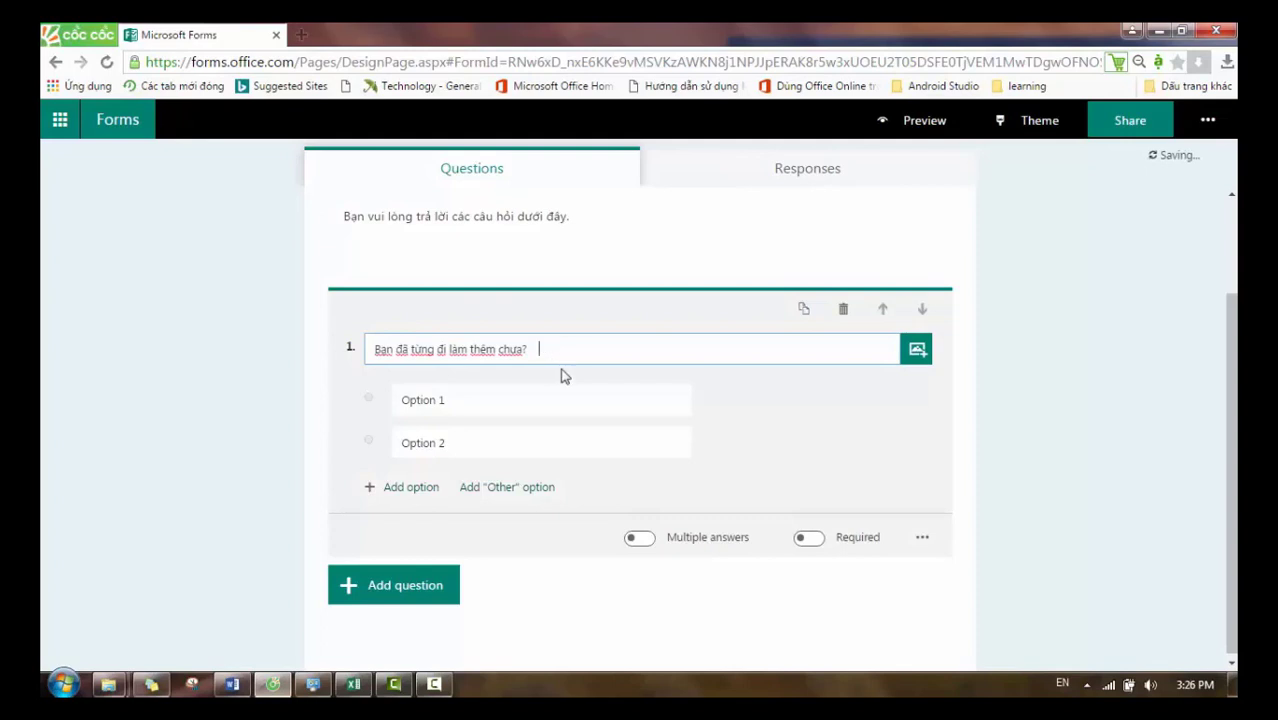
# - Copy the answer "Chưa bao giờ" from the Word document into the second option of question 1
pyautogui.click(591, 384)
pyautogui.hotkey('alt', 'Tab')
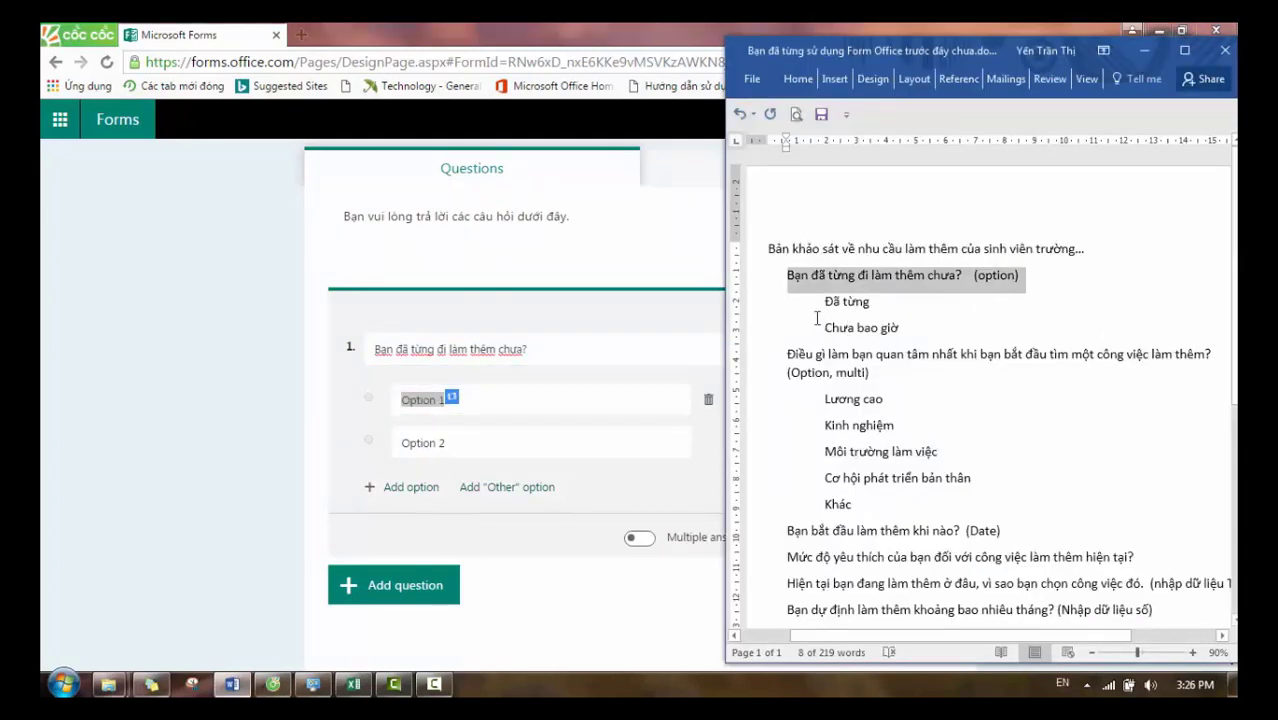
pyautogui.click(752, 301)
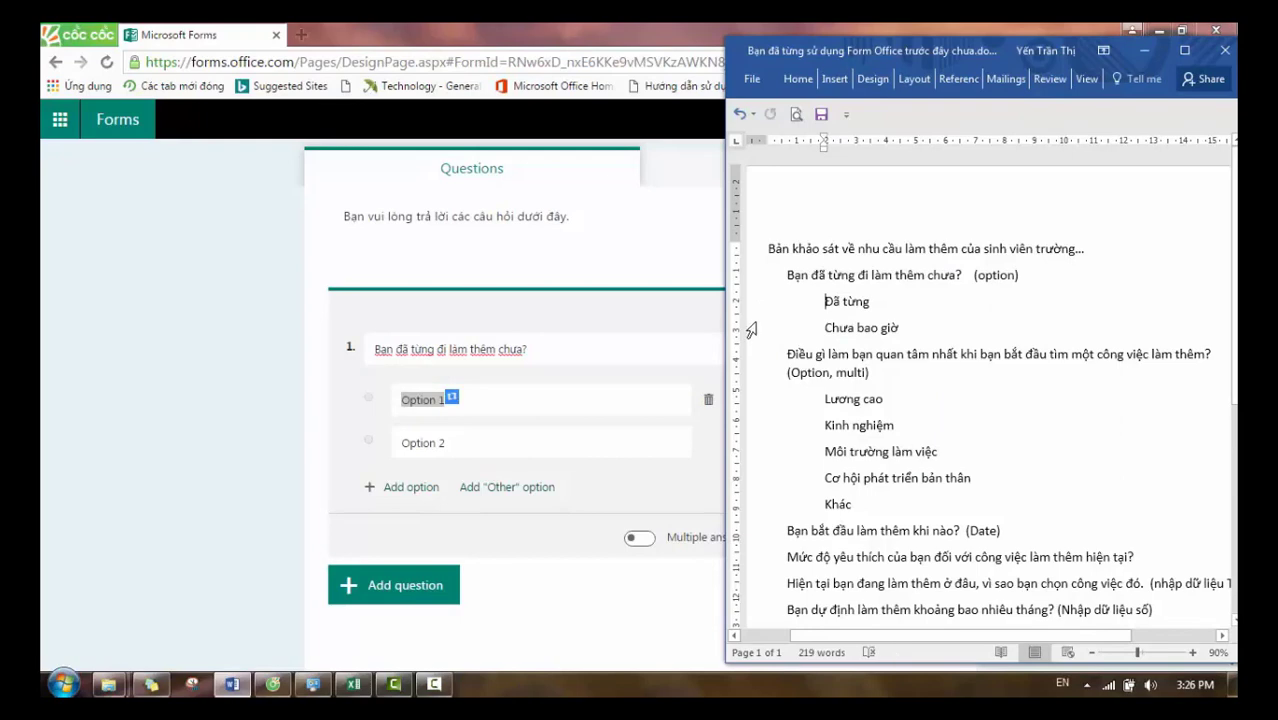
pyautogui.click(752, 328)
pyautogui.hotkey('ctrl', 'c')
pyautogui.click(440, 443)
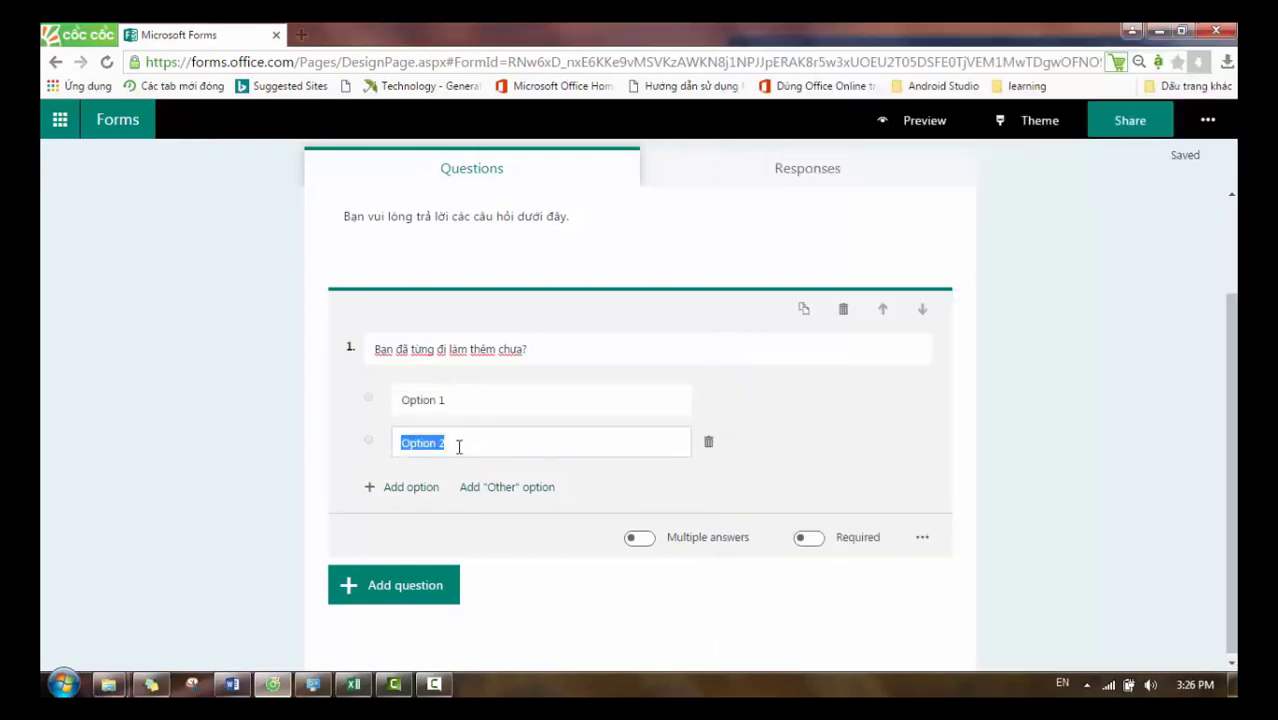
pyautogui.hotkey('ctrl', 'v')
# - Copy the answer "Đã từng" from the Word document into the first option of question 1
pyautogui.hotkey('alt', 'Tab')
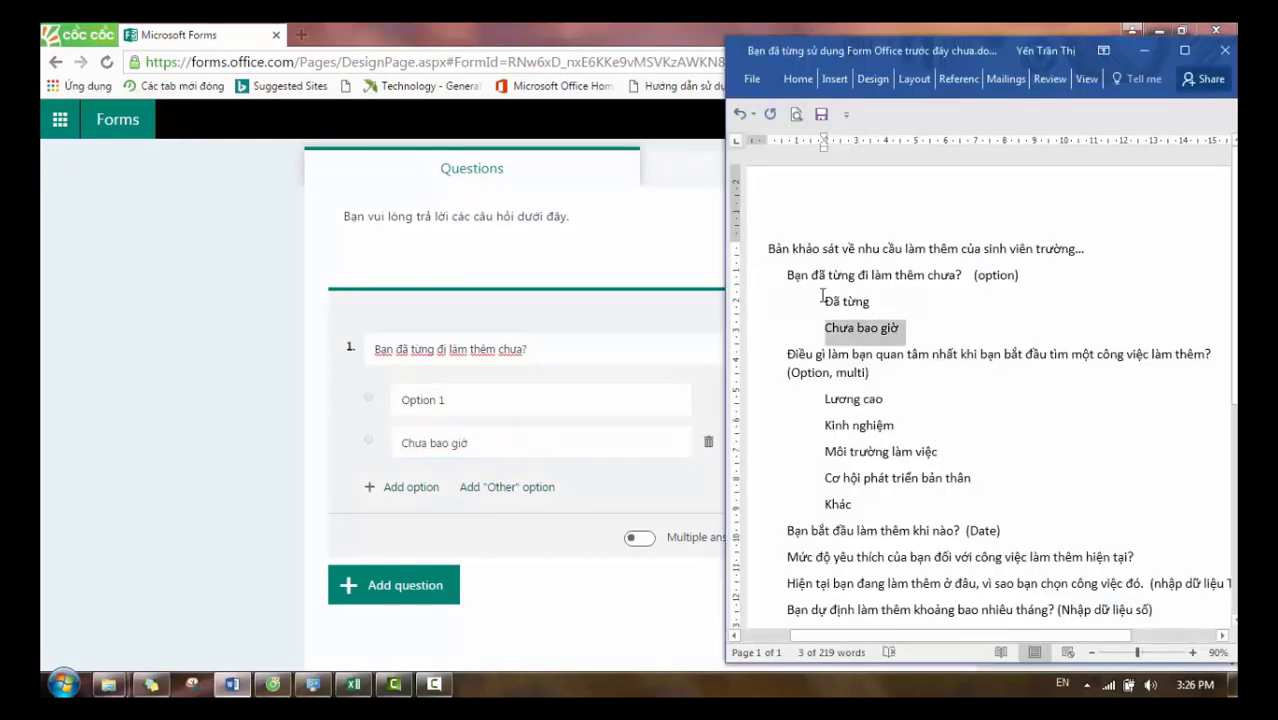
pyautogui.click(796, 302)
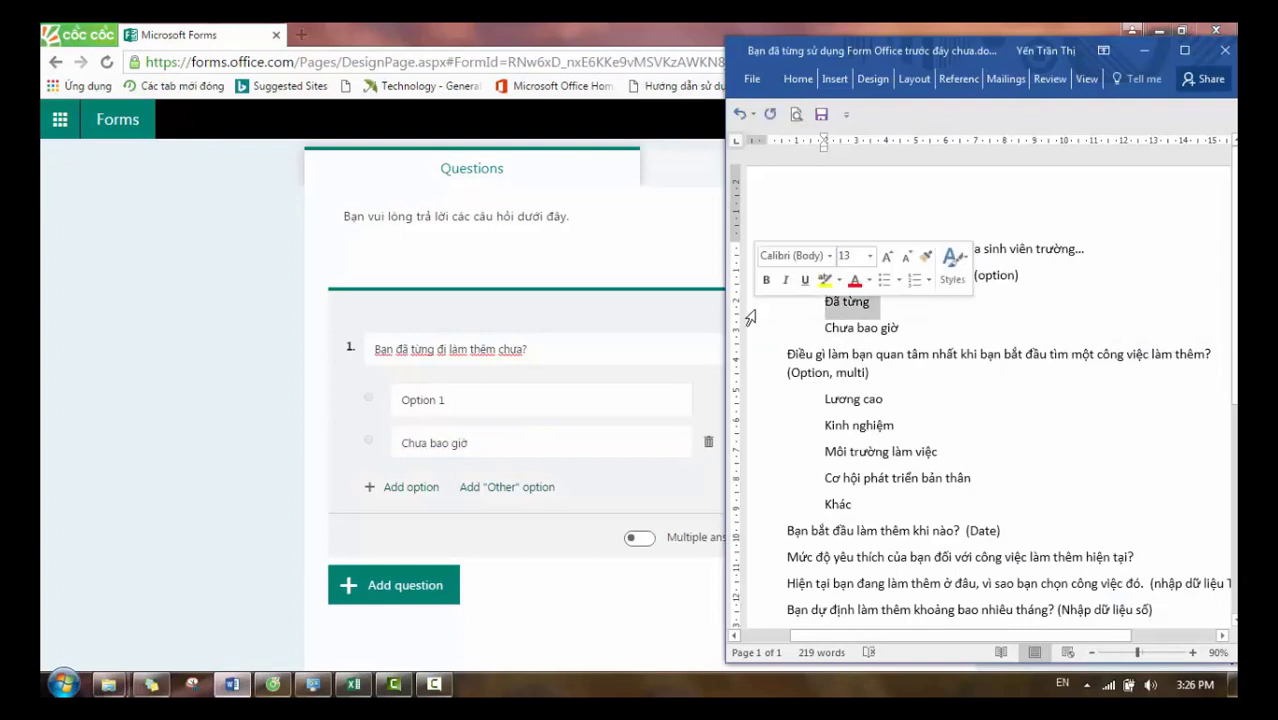
pyautogui.click(752, 301)
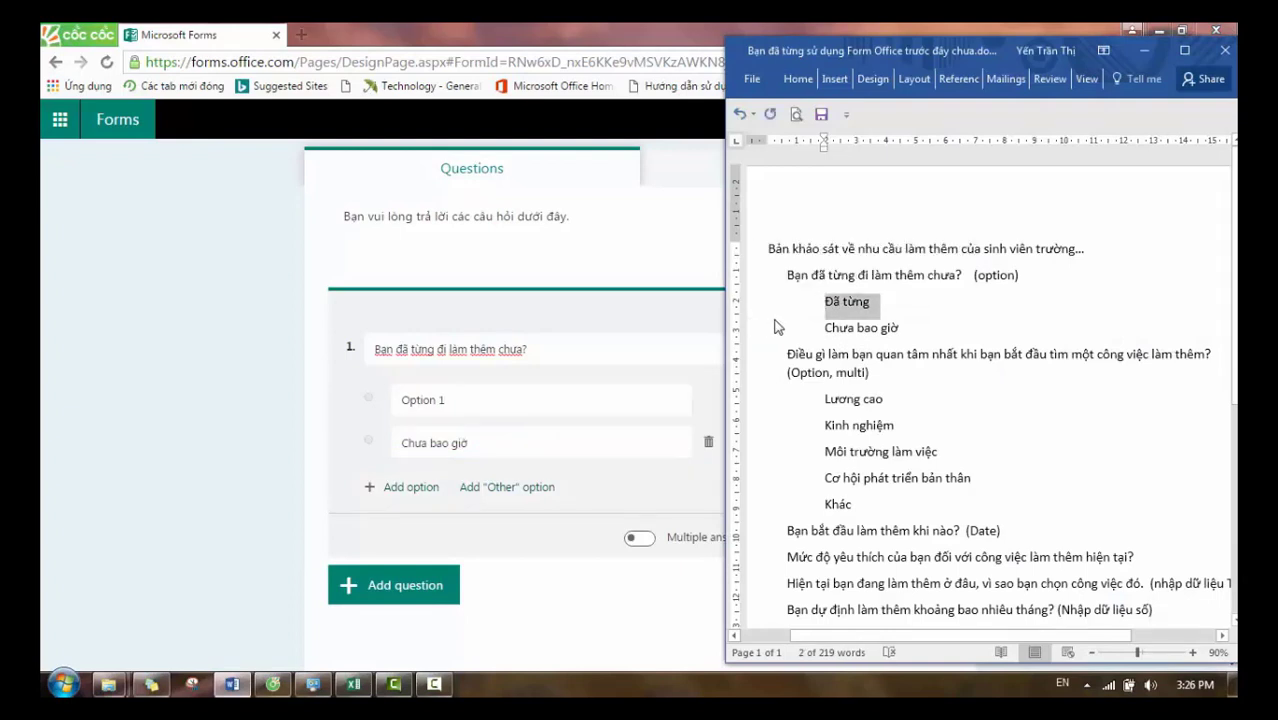
pyautogui.hotkey('alt', 'Tab')
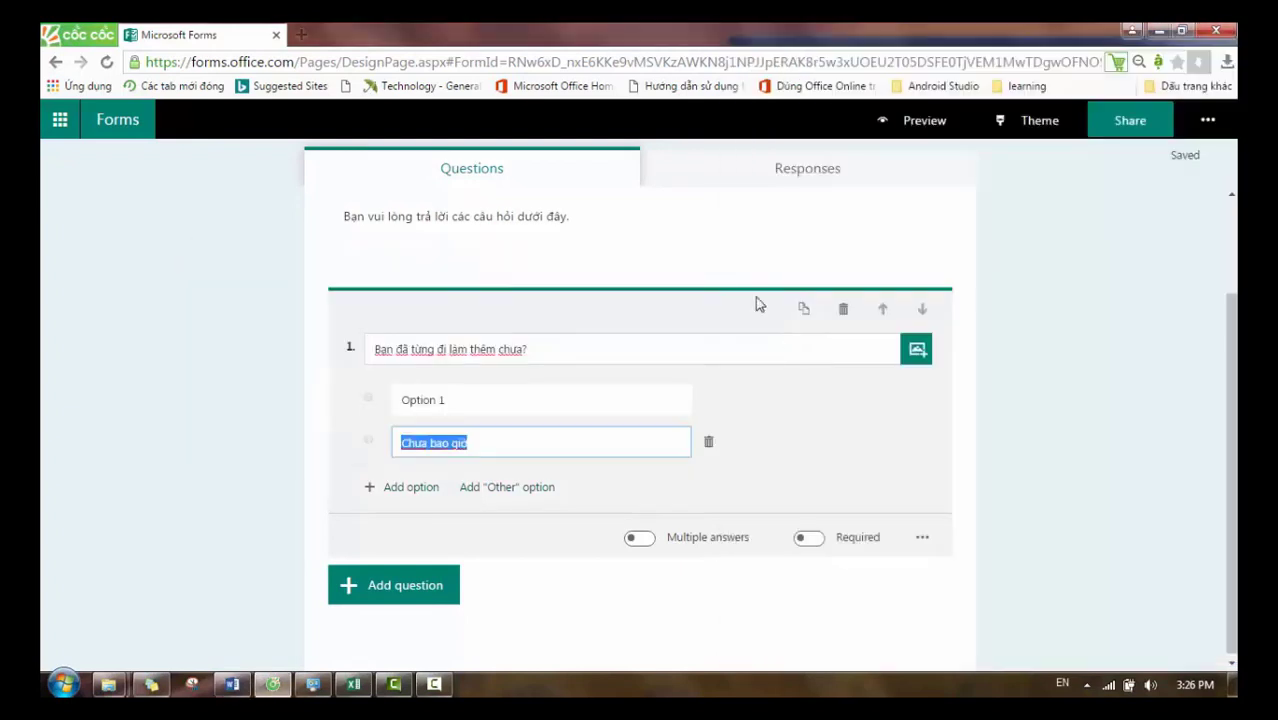
pyautogui.click(483, 405)
pyautogui.hotkey('ctrl', 'v')
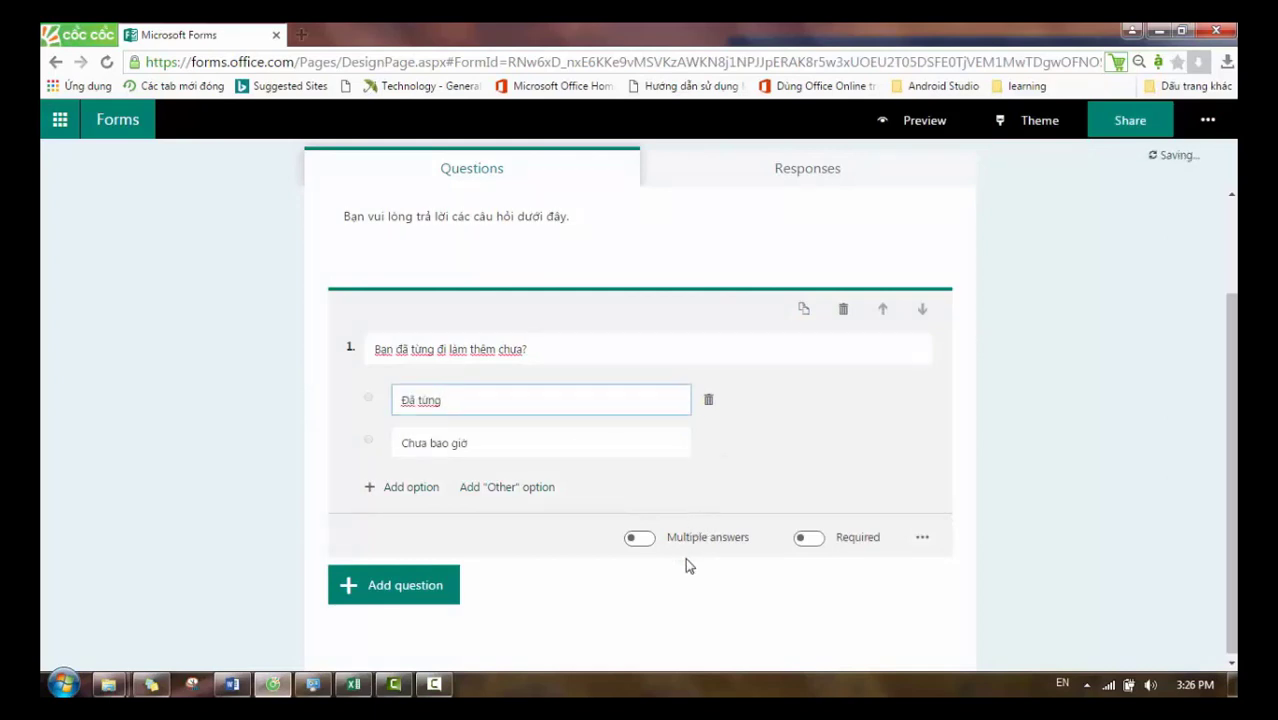
# - Add a second Choice question with the text "Điều gì làm bạn quan tâm nhất khi bạn bắt đầu tìm một công việc làm thêm?" from the Word document
pyautogui.hotkey('alt', 'Tab')
pyautogui.click(853, 357)
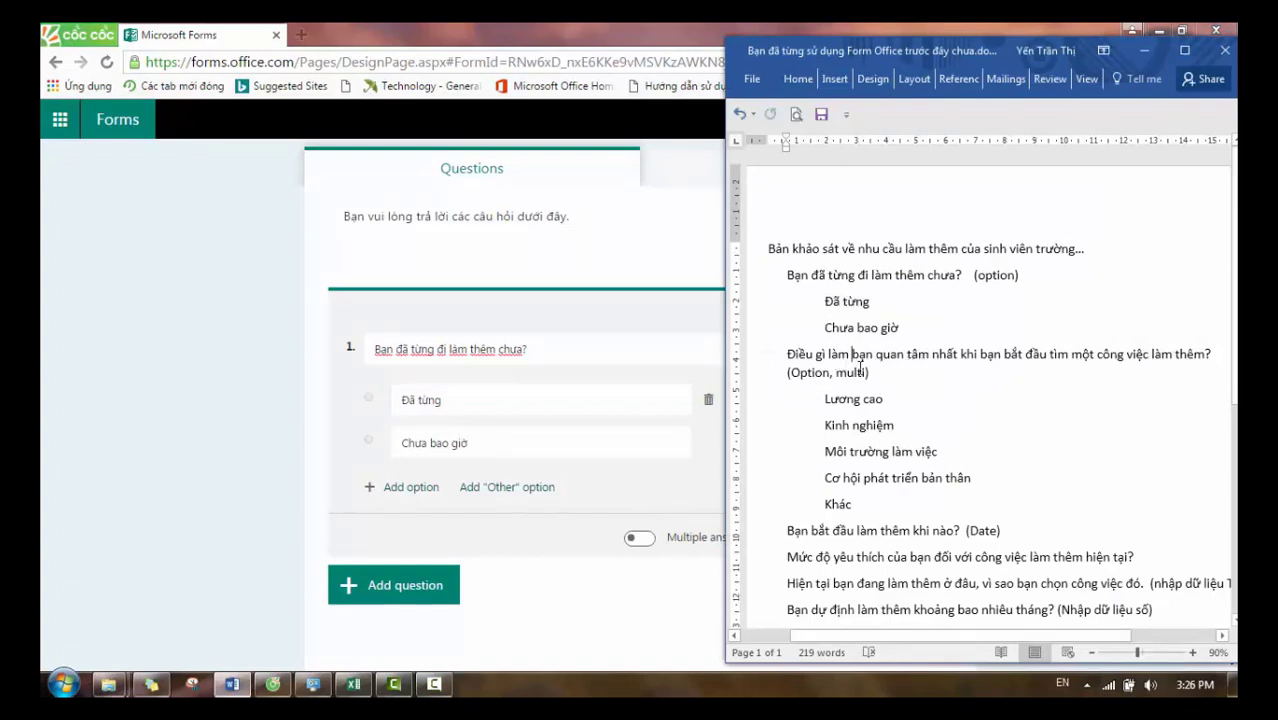
pyautogui.moveTo(851, 357); pyautogui.dragTo(1210, 356)
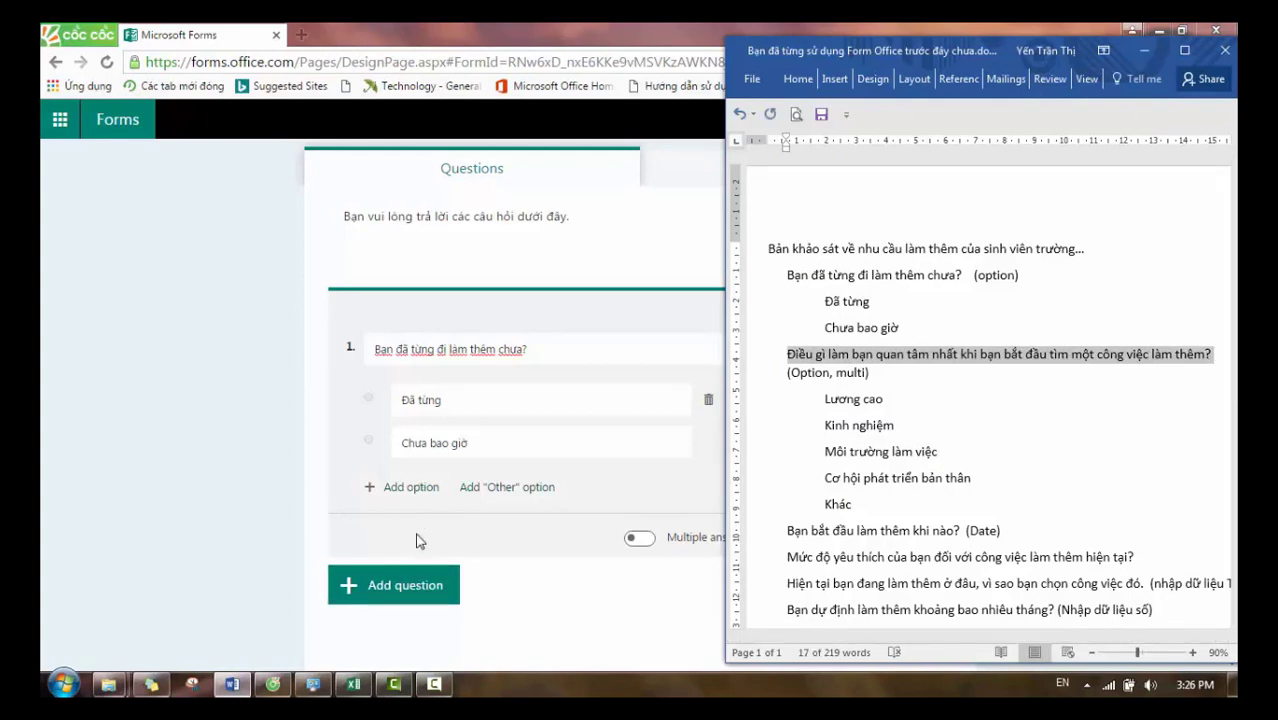
pyautogui.click(412, 590)
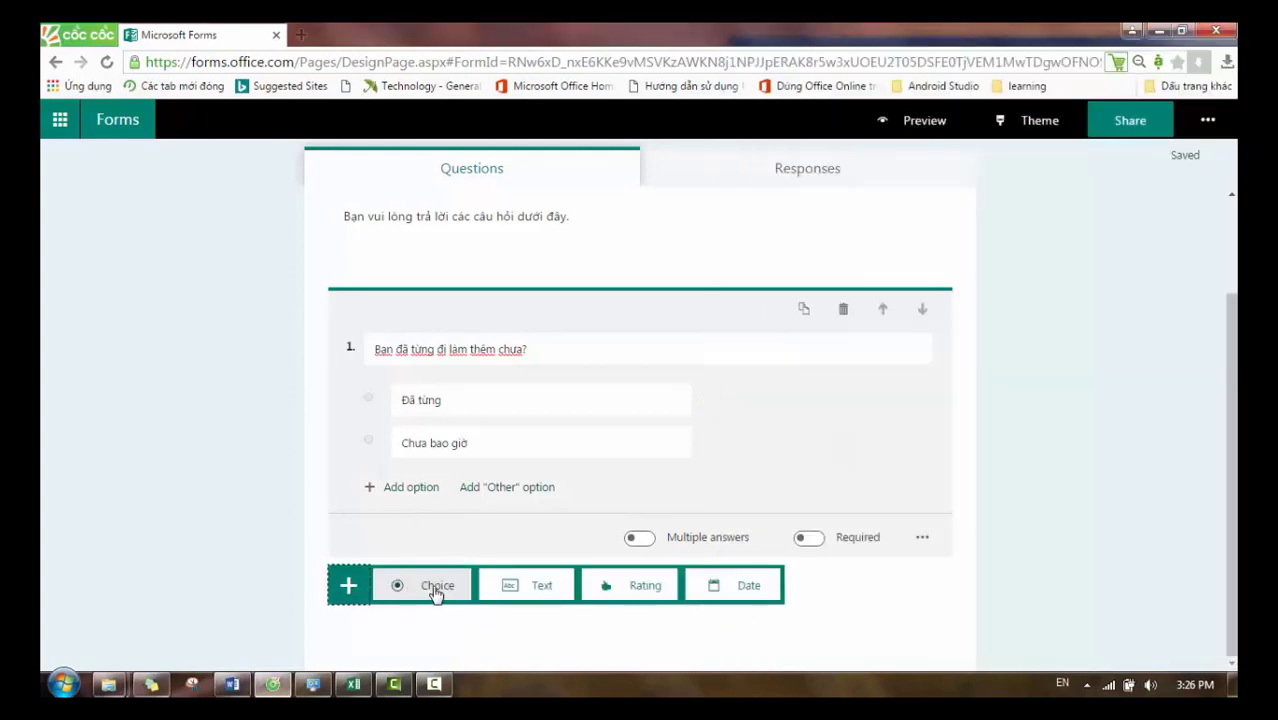
pyautogui.click(430, 586)
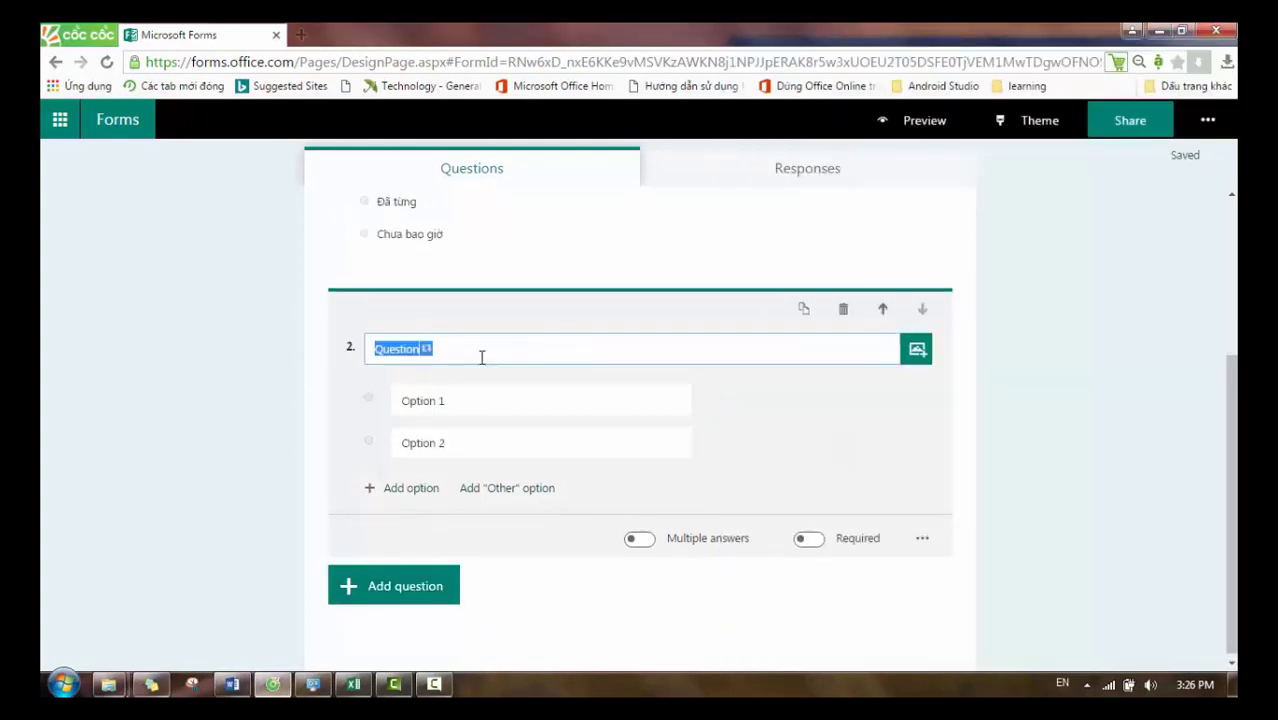
pyautogui.hotkey('ctrl', 'v')
# - Copy the answer "Lương cao" from the Word document into the first option of question 2
pyautogui.click(522, 401)
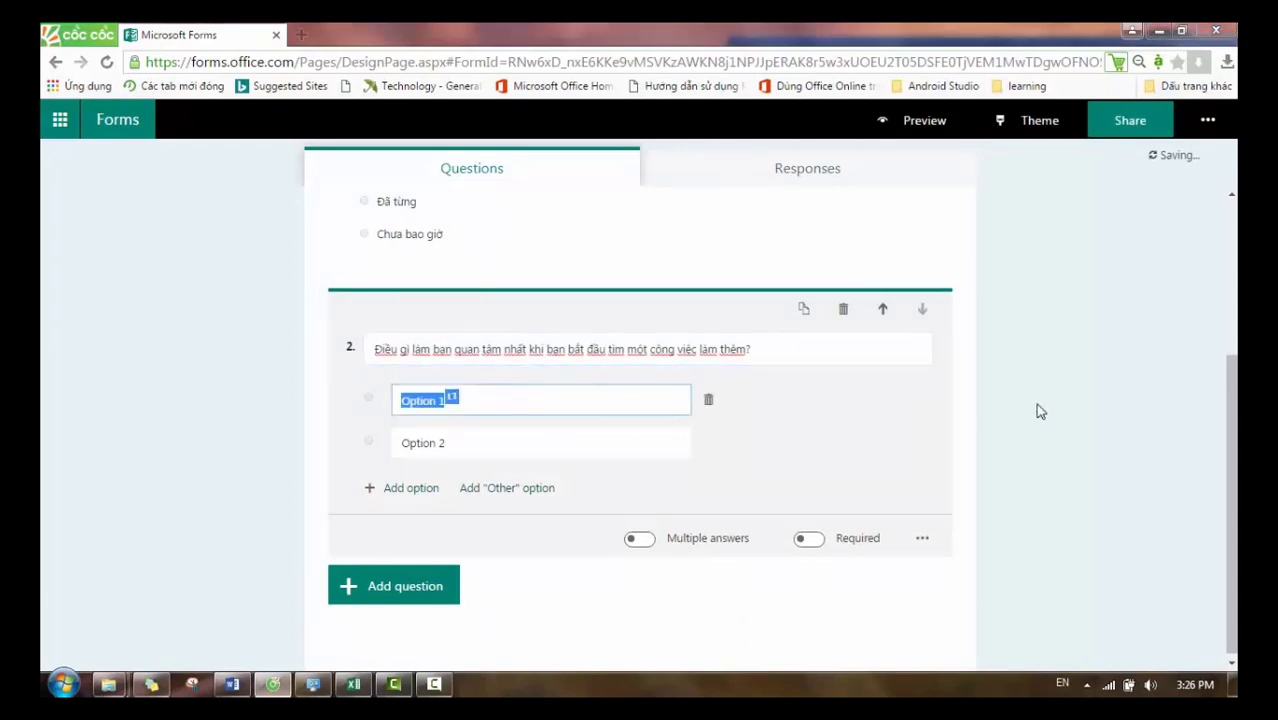
pyautogui.hotkey('alt', 'Tab')
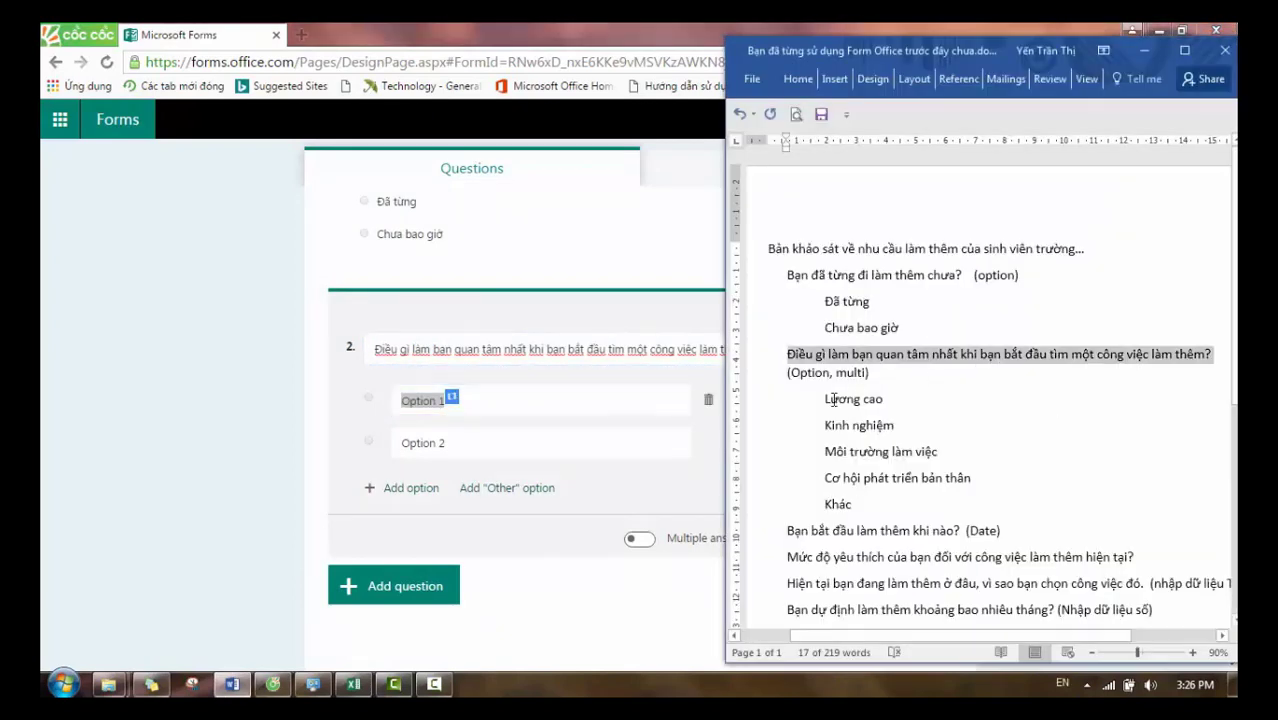
pyautogui.tripleClick(767, 408)
pyautogui.hotkey('ctrl', 'c')
pyautogui.hotkey('alt', 'Tab')
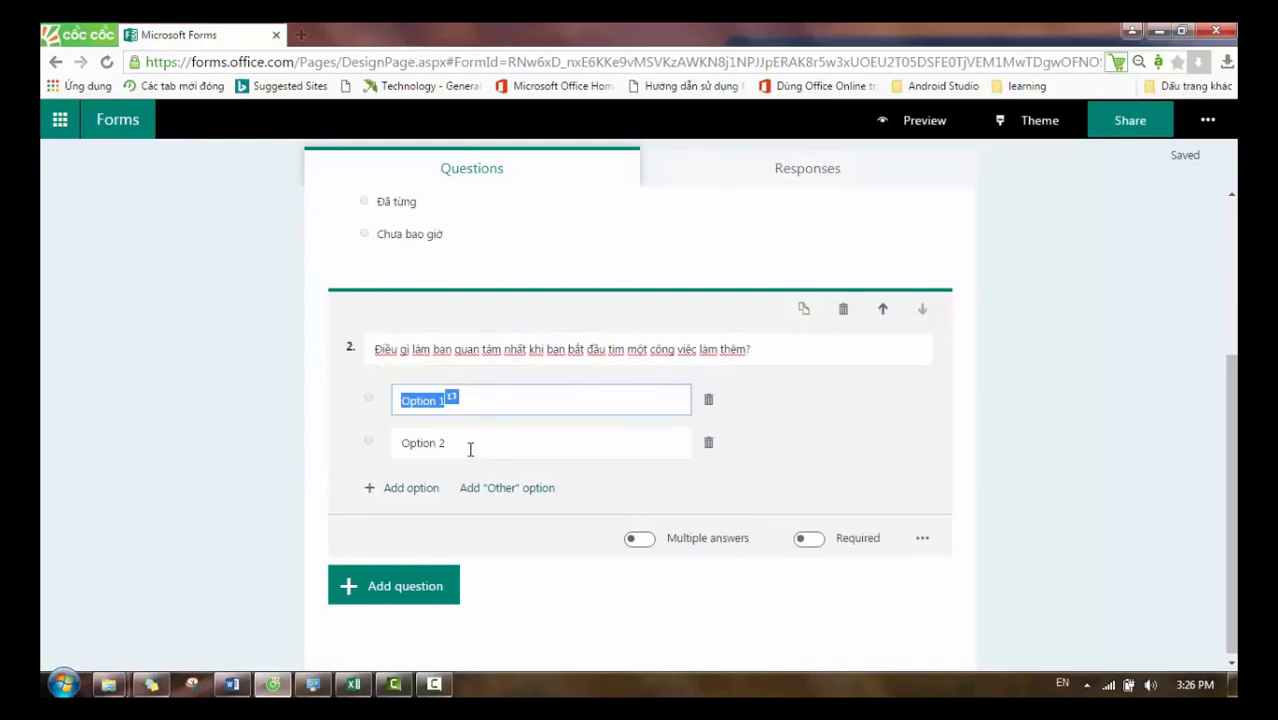
pyautogui.hotkey('ctrl', 'v')
# - Copy the answer "Kinh nghiệm" from the Word document into the second option of question 2
pyautogui.hotkey('alt', 'Tab')
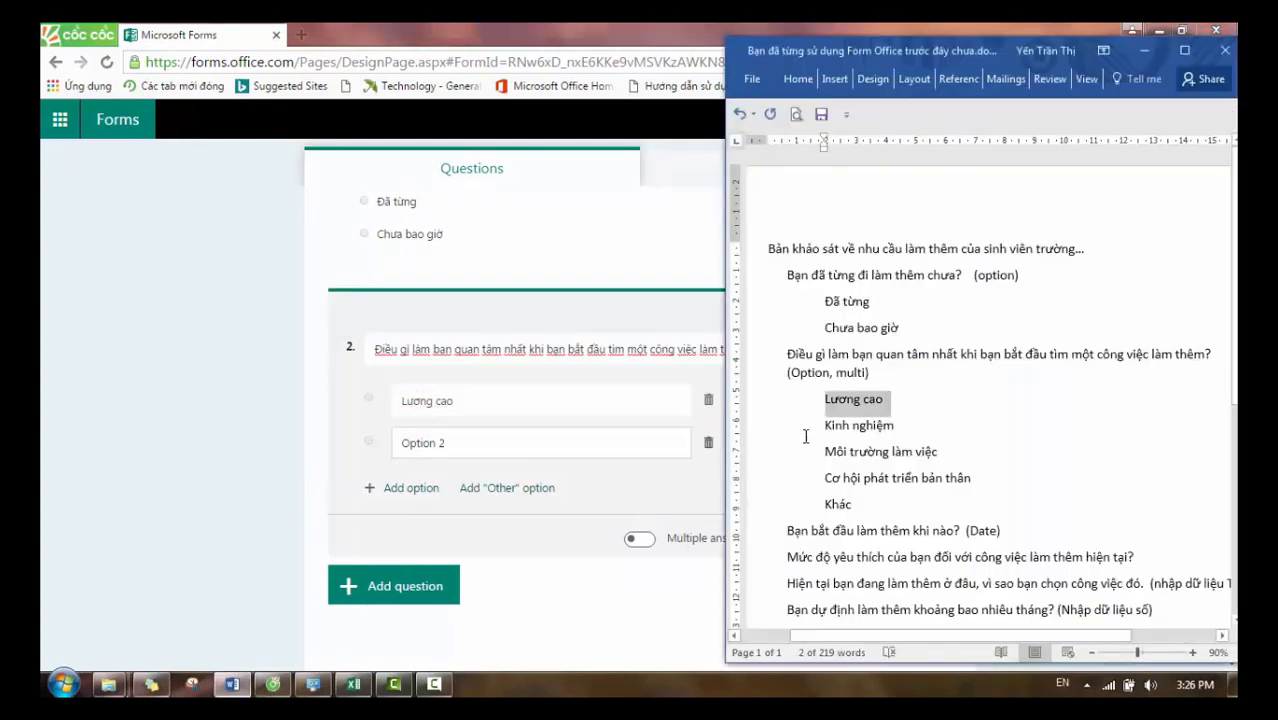
pyautogui.click(760, 428)
pyautogui.hotkey('alt', 'Tab')
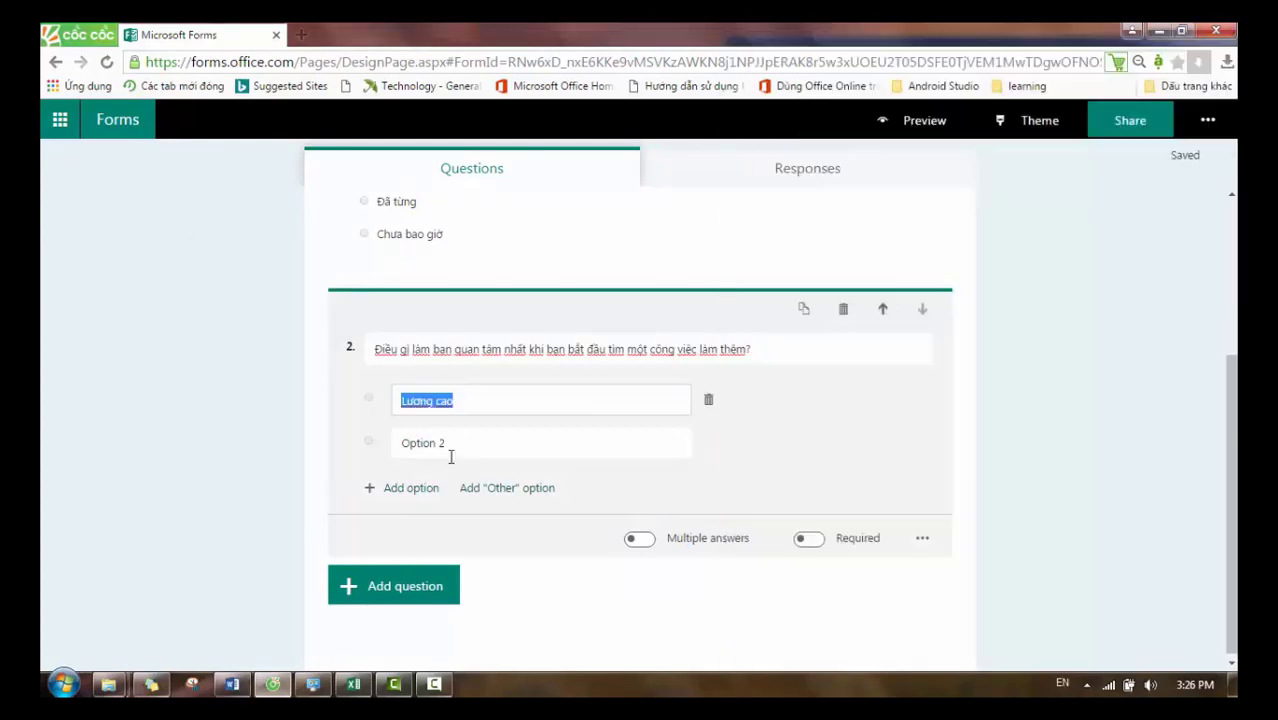
pyautogui.click(421, 452)
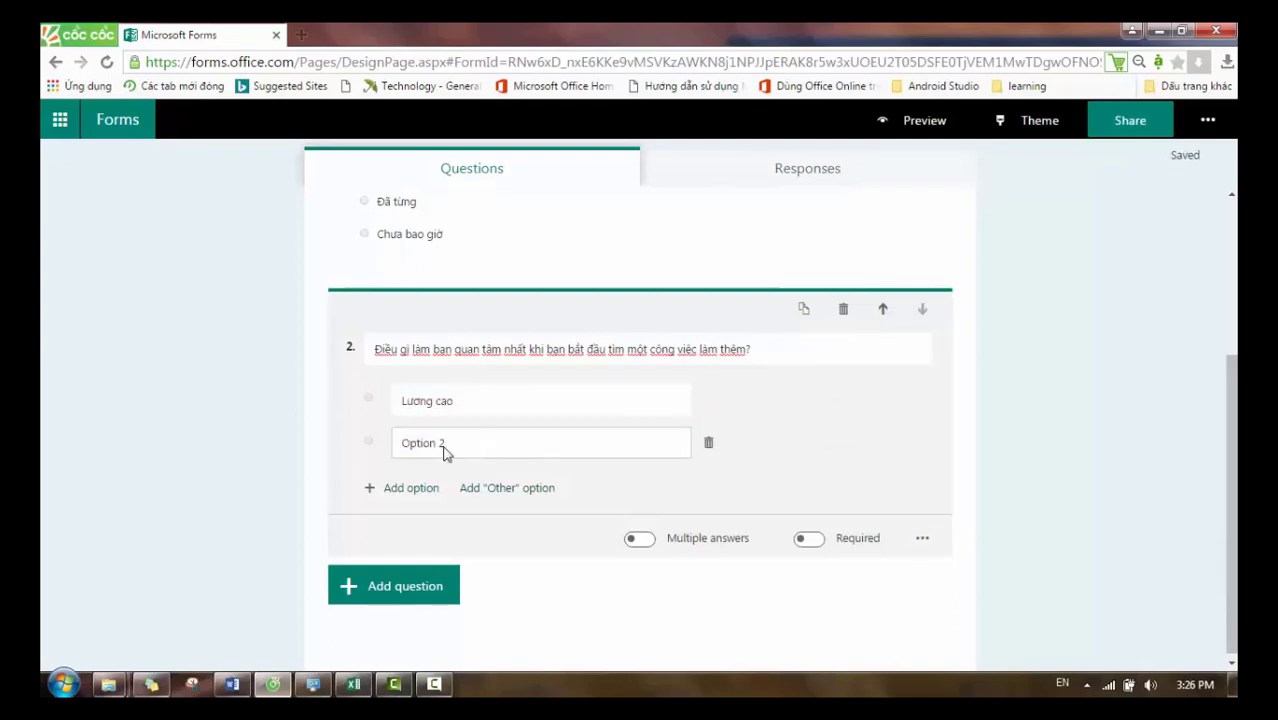
pyautogui.click(474, 448)
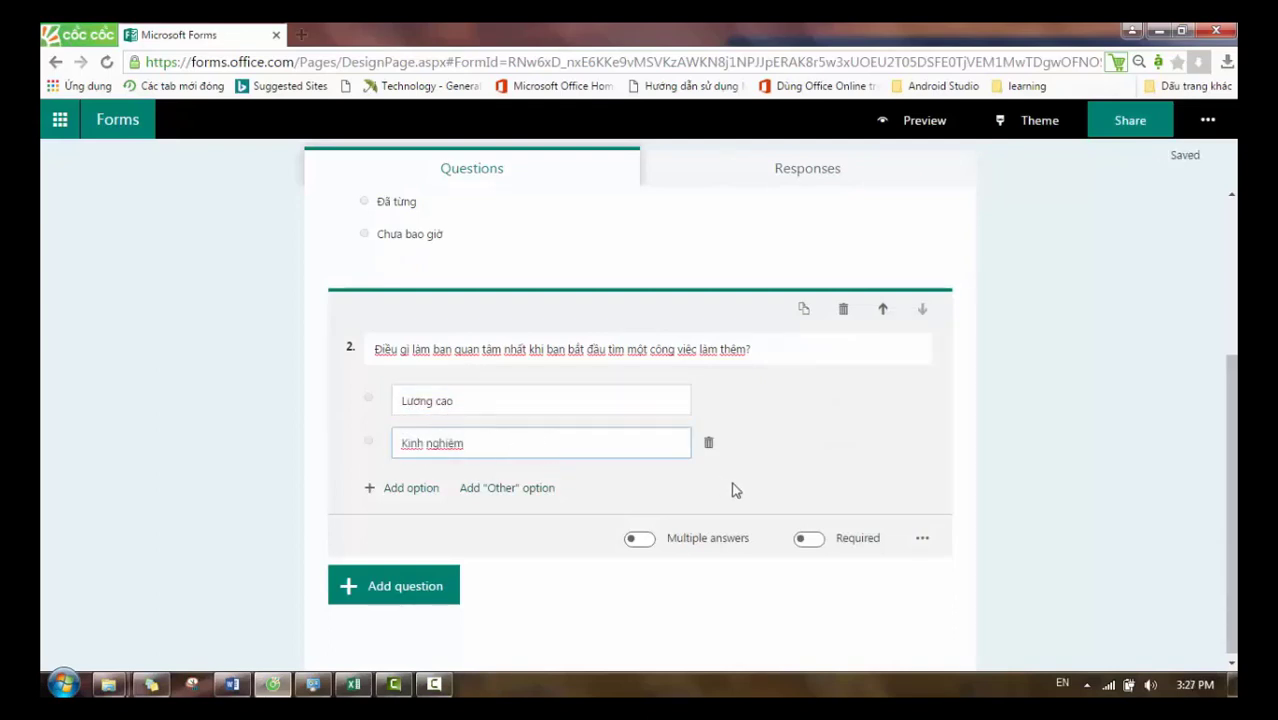
# - Add a third option to question 2 with the answer "Môi trường làm việc" copied from the Word document
pyautogui.hotkey('alt', 'Tab')
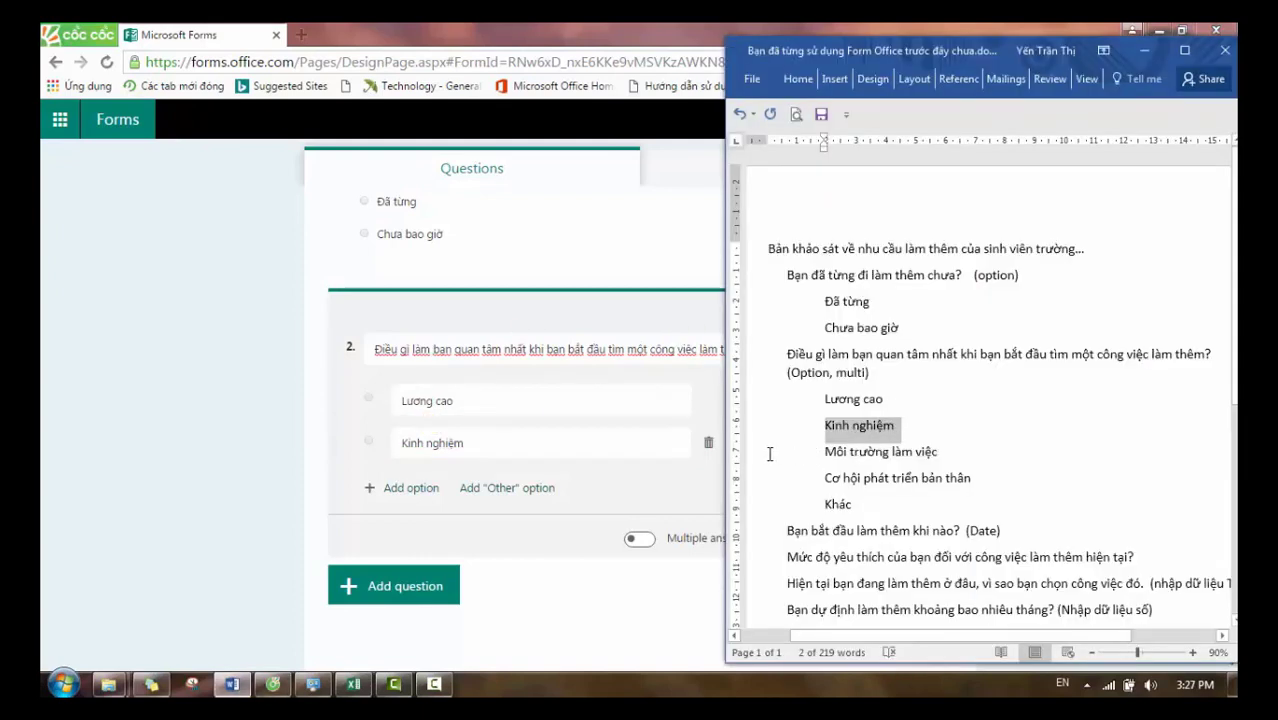
pyautogui.click(748, 455)
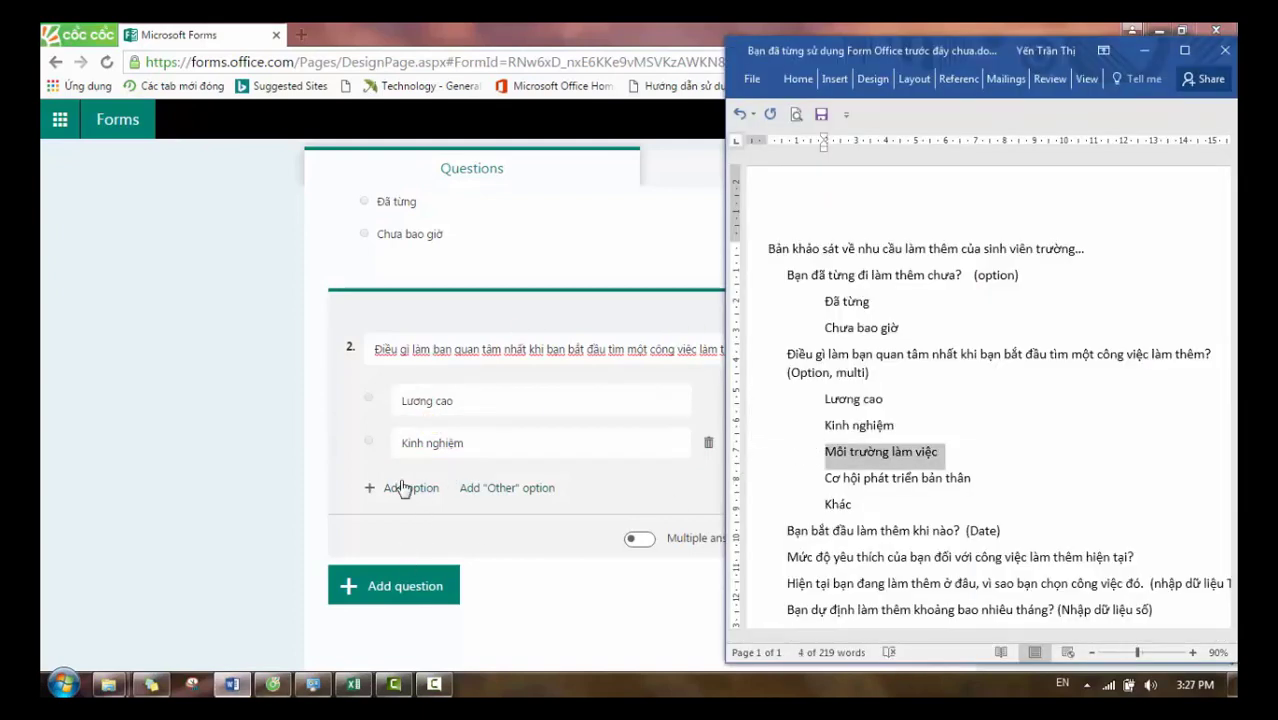
pyautogui.click(415, 487)
pyautogui.hotkey('ctrl', 'v')
# - Add a fourth option to question 2 with the answer "Cơ hội phát triển bản thân" copied from the Word document
pyautogui.click(769, 520)
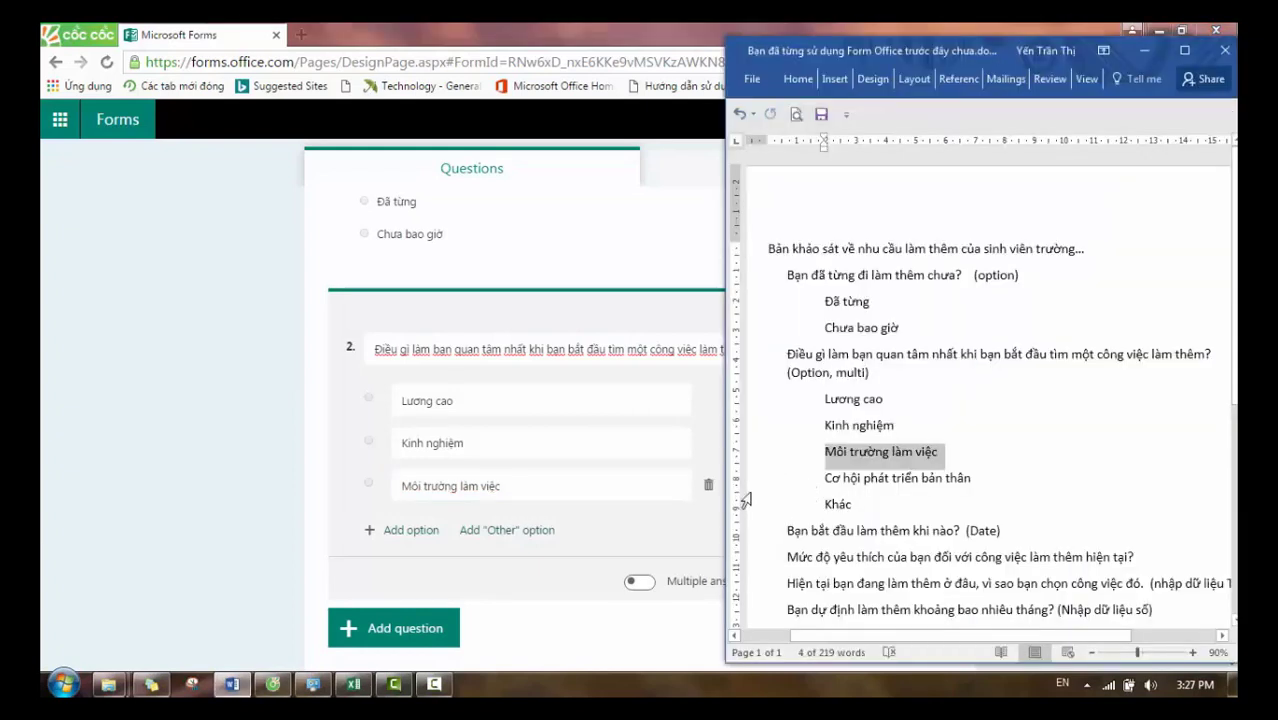
pyautogui.click(825, 479)
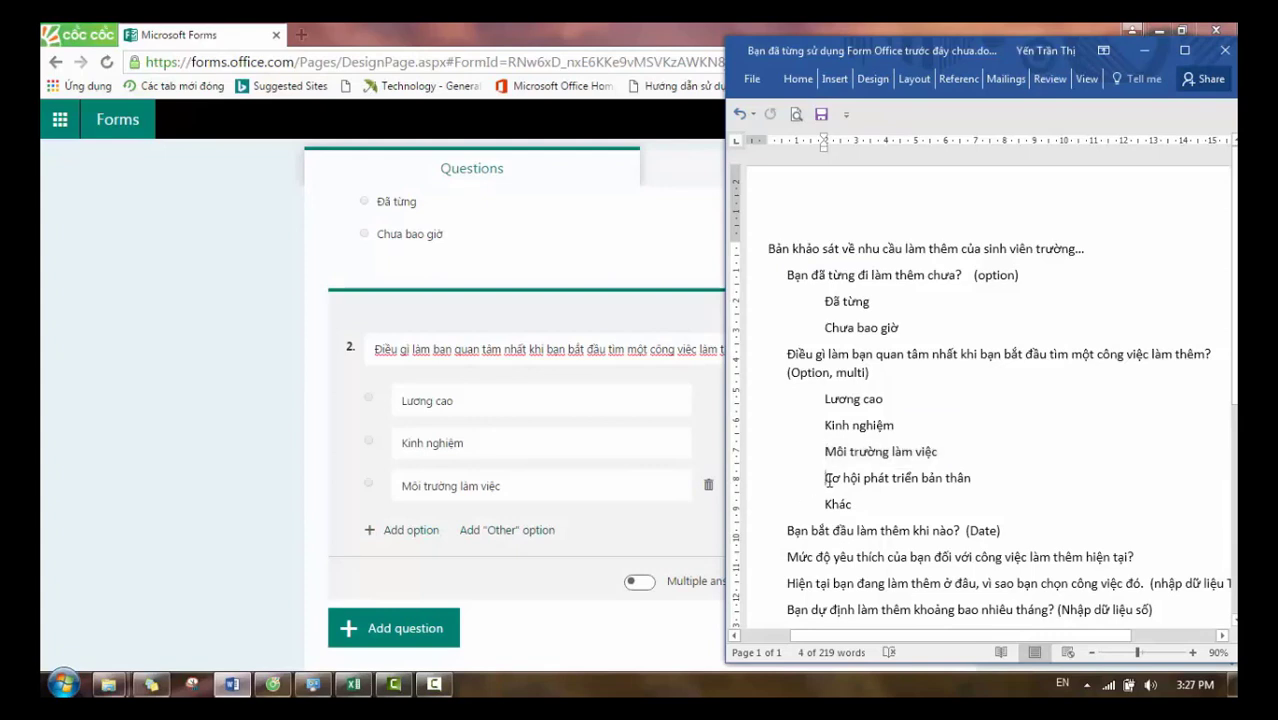
pyautogui.hotkey('shift', 'Down')
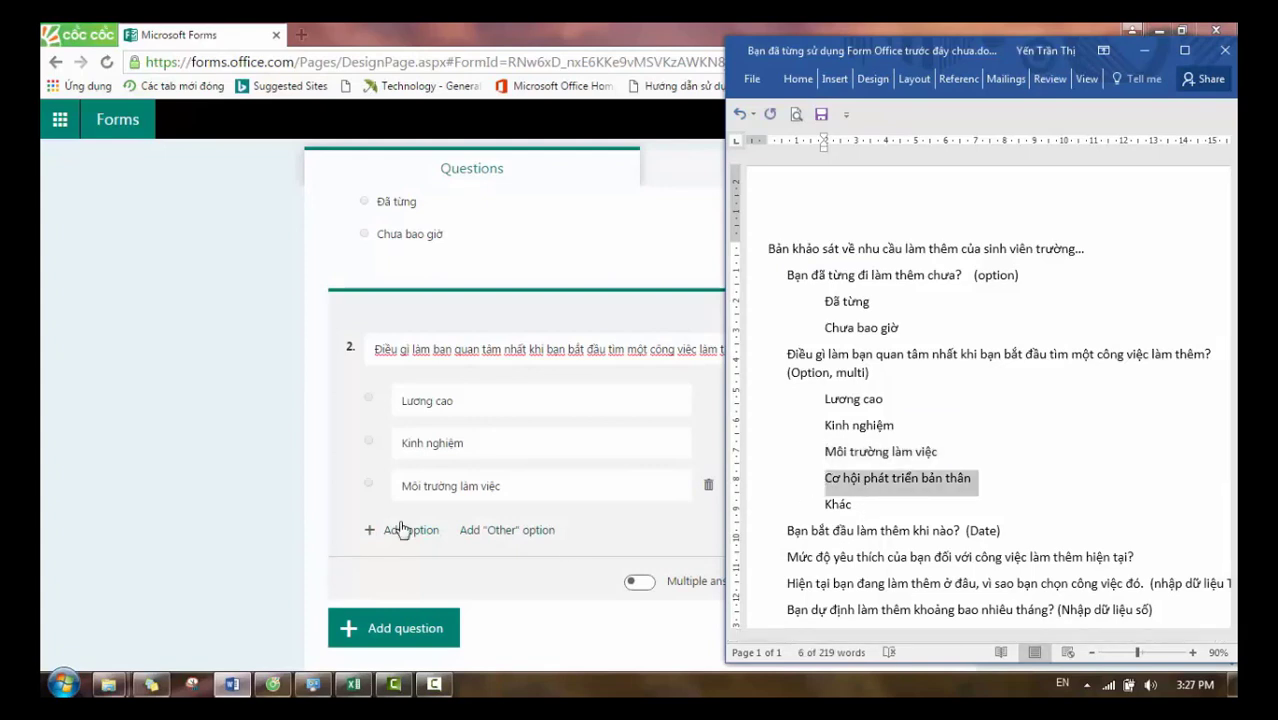
pyautogui.click(408, 530)
pyautogui.hotkey('ctrl', 'v')
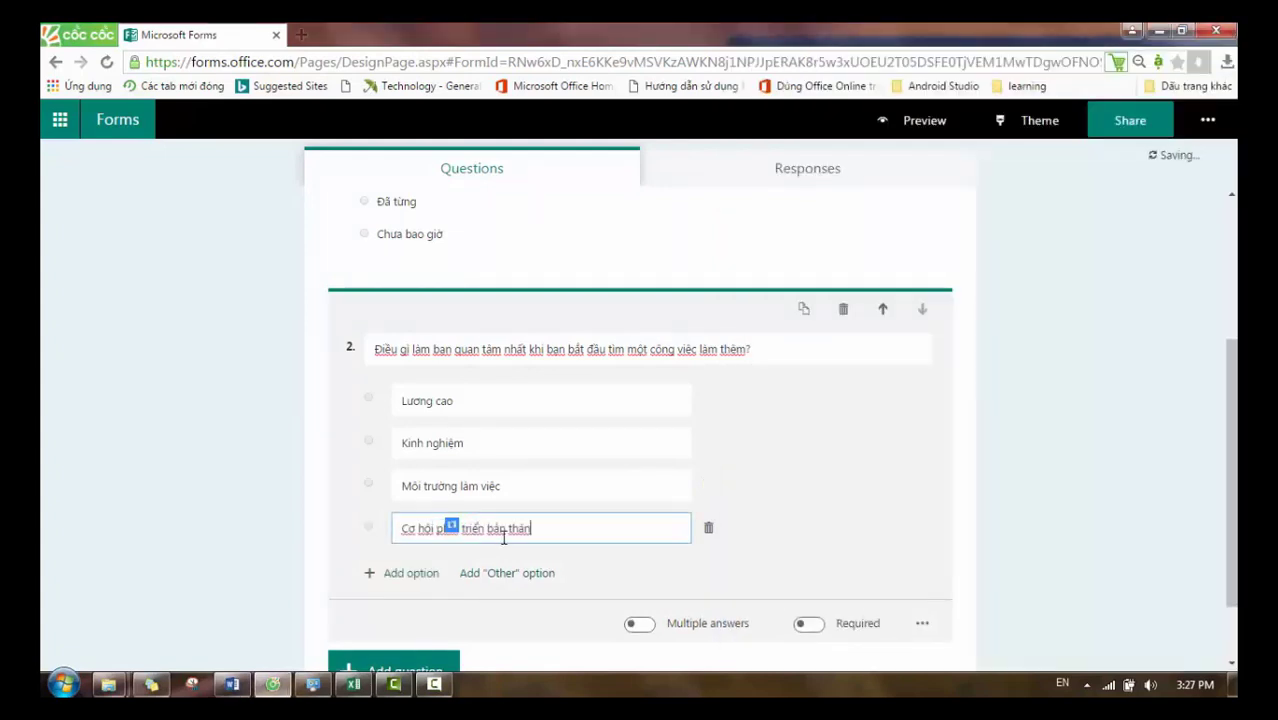
# - Add an "Other" option to question 2 for the Word document's "Khác" answer, and allow multiple answers
pyautogui.hotkey('alt', 'Tab')
pyautogui.click(852, 506)
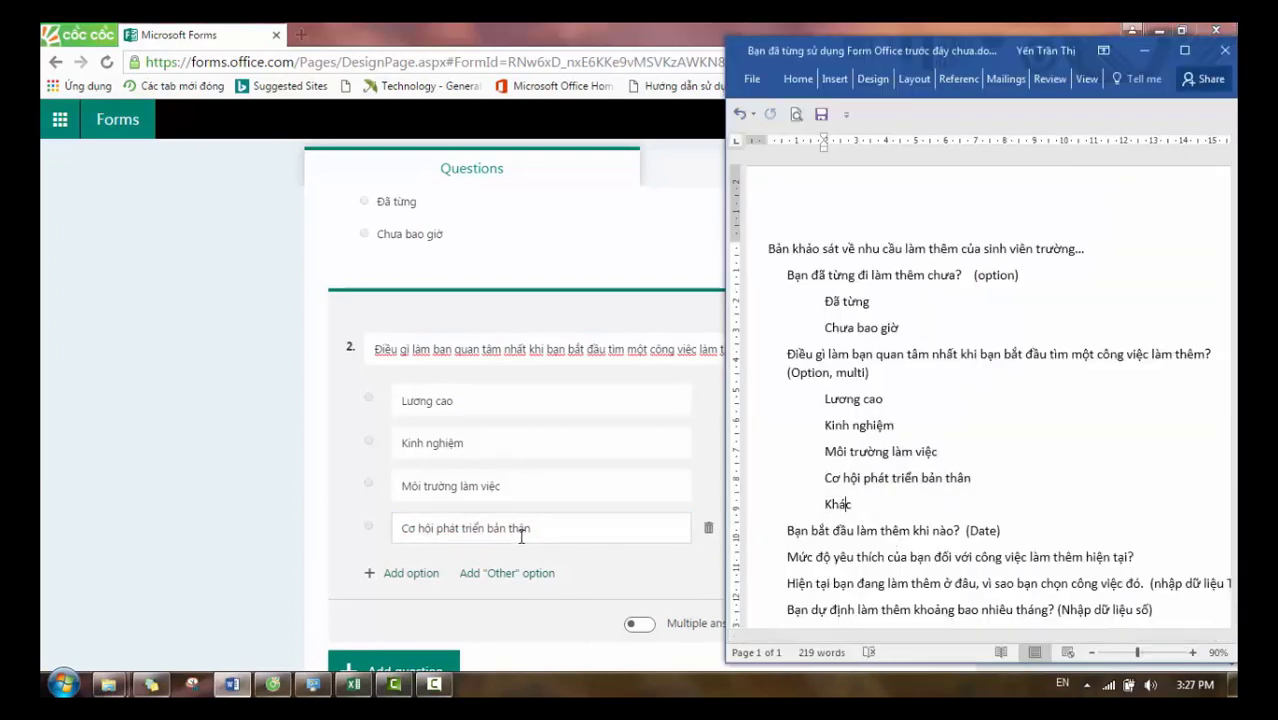
pyautogui.click(485, 528)
pyautogui.click(504, 582)
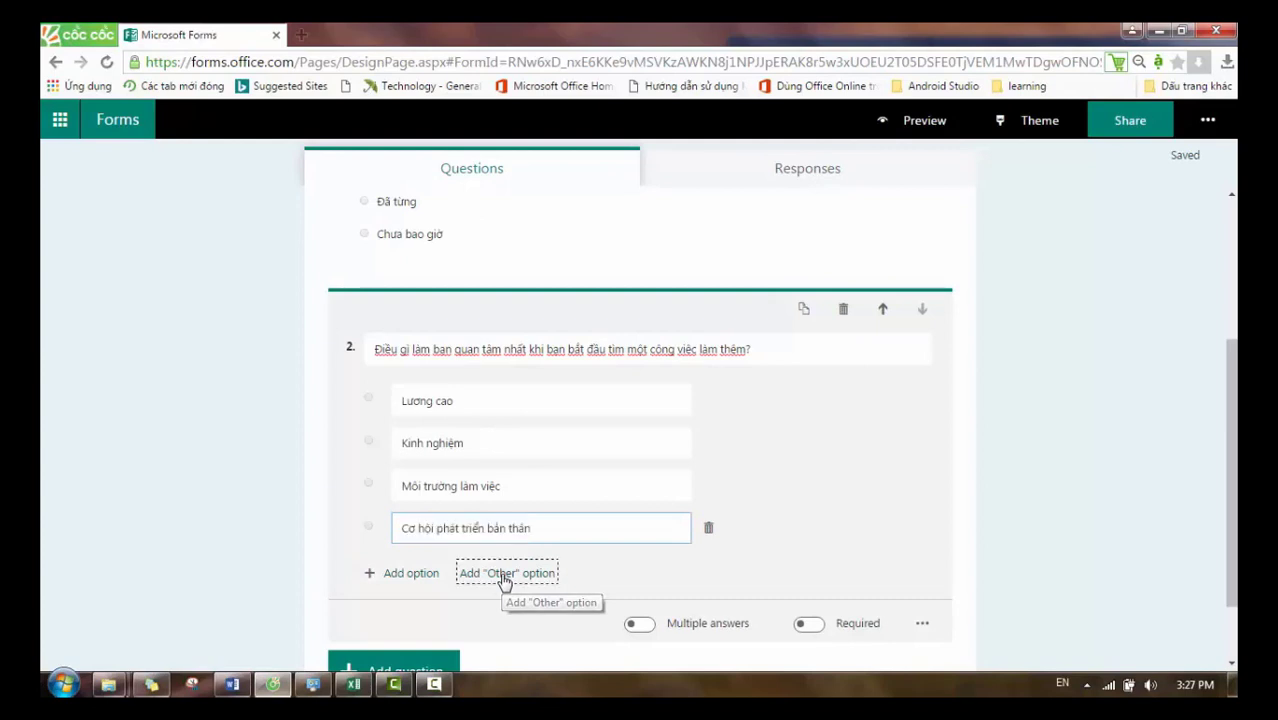
pyautogui.scroll(-1, 750, 542)
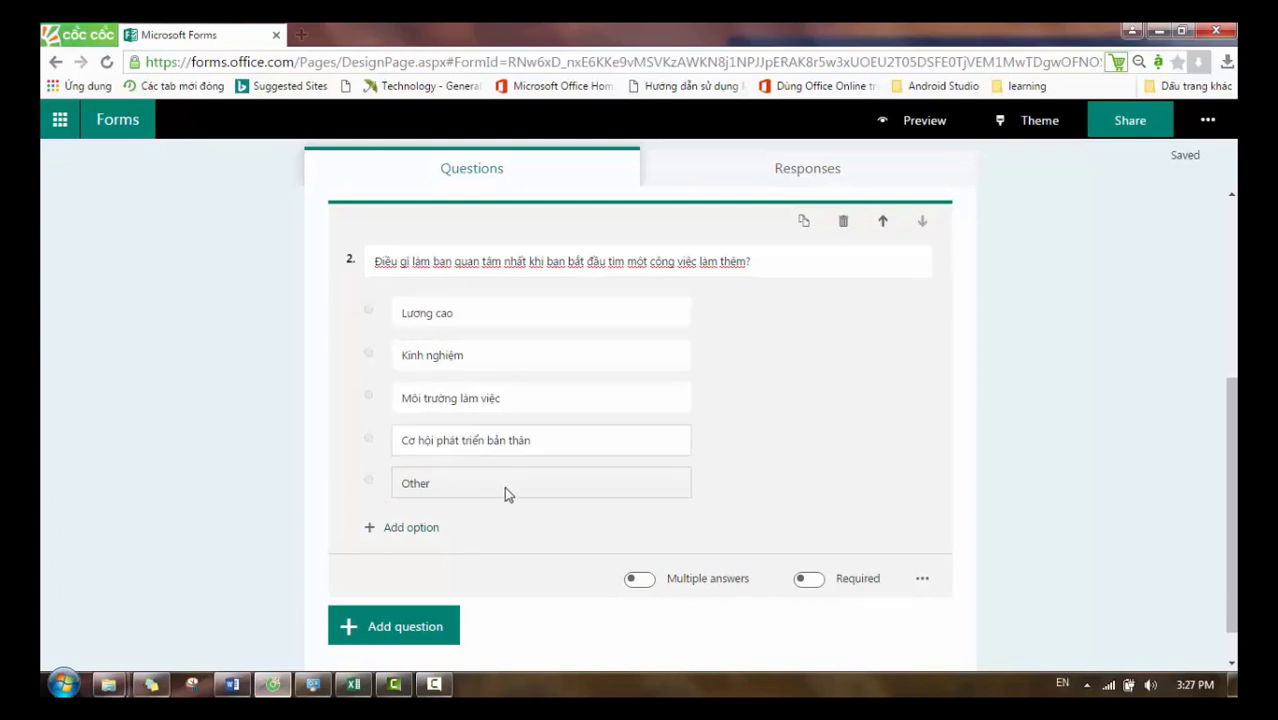
pyautogui.click(646, 586)
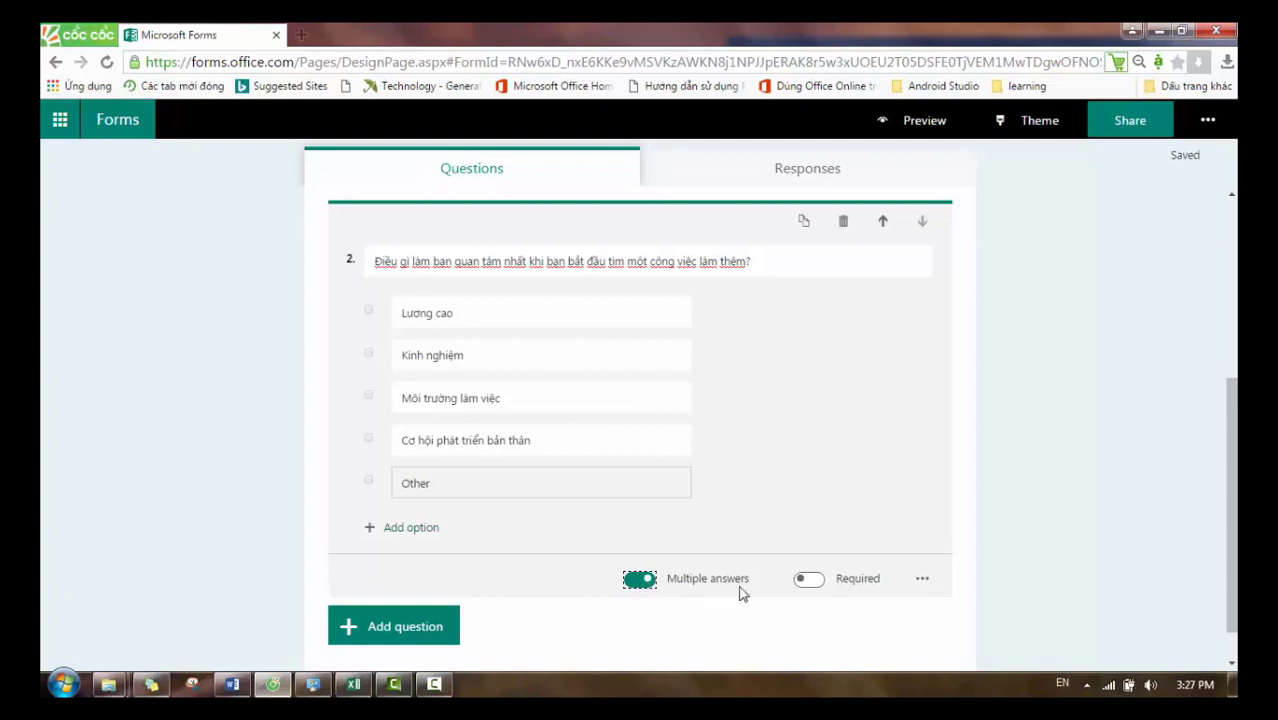
# - Make both question 2 and question 1 required
pyautogui.click(822, 588)
pyautogui.scroll(3, 821, 565)
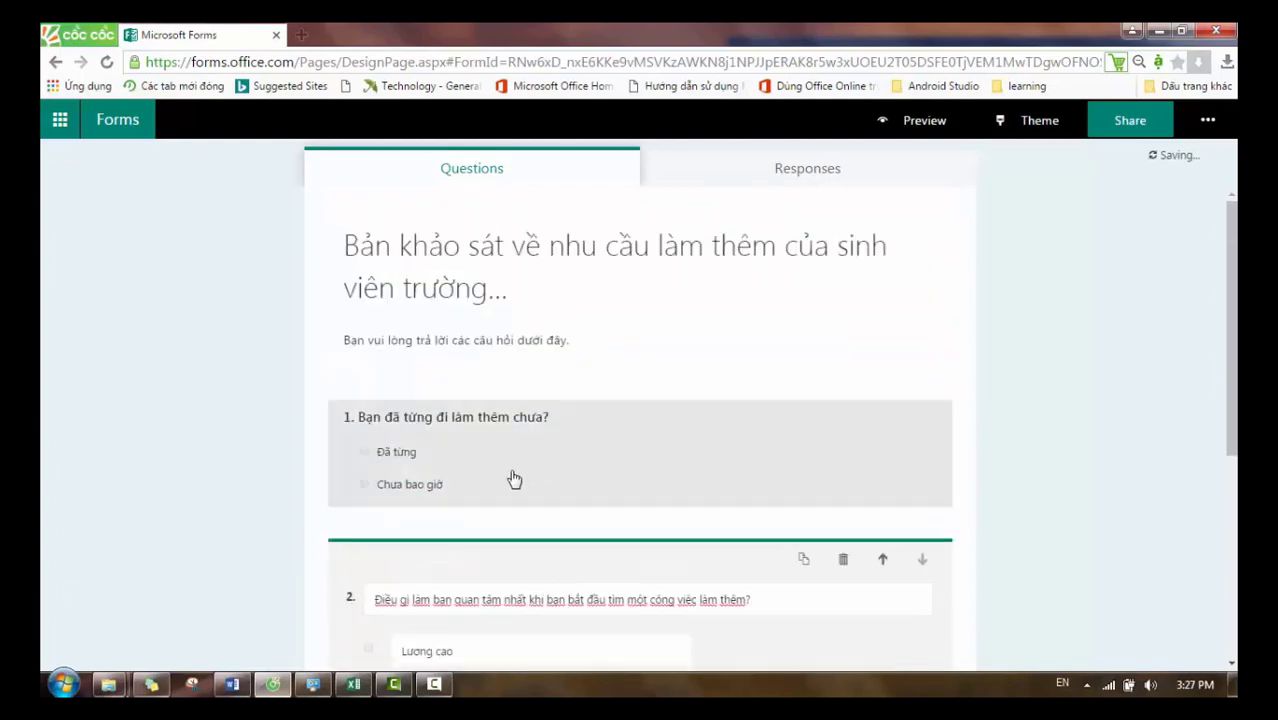
pyautogui.click(593, 480)
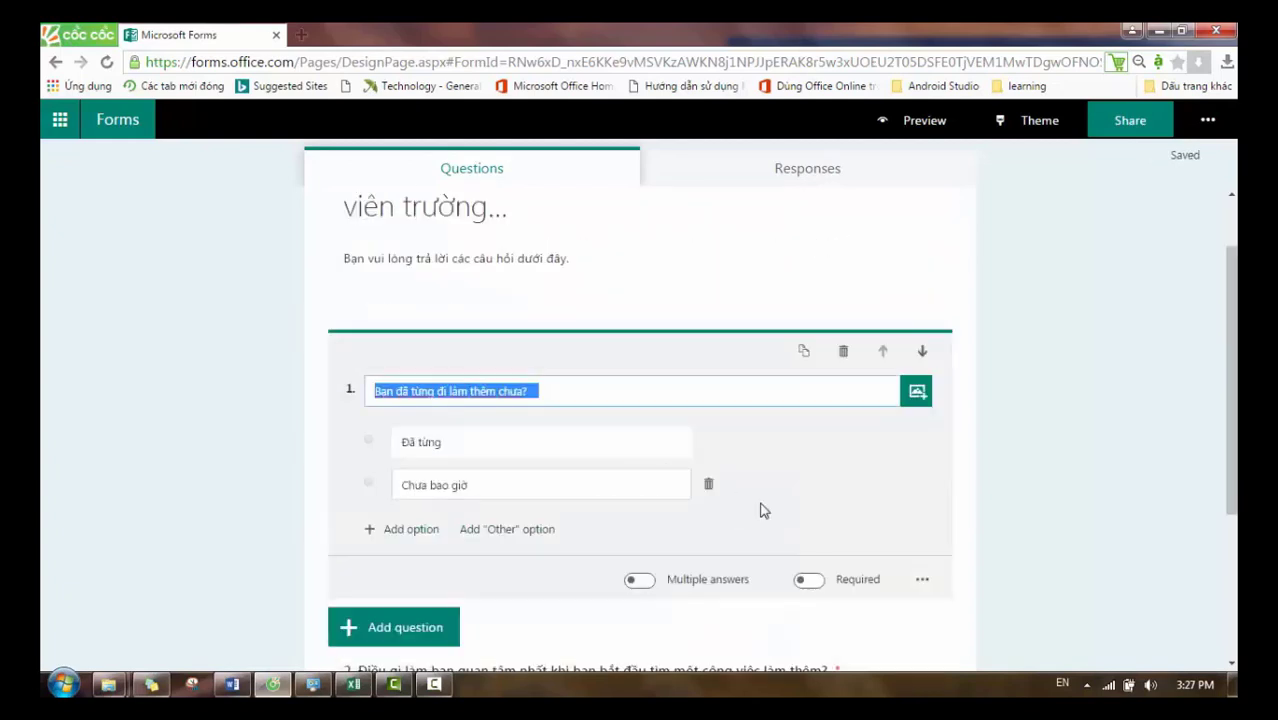
pyautogui.click(810, 588)
# - Enable the subtitle field and the Shuffle options setting for question 2
pyautogui.scroll(-3, 812, 596)
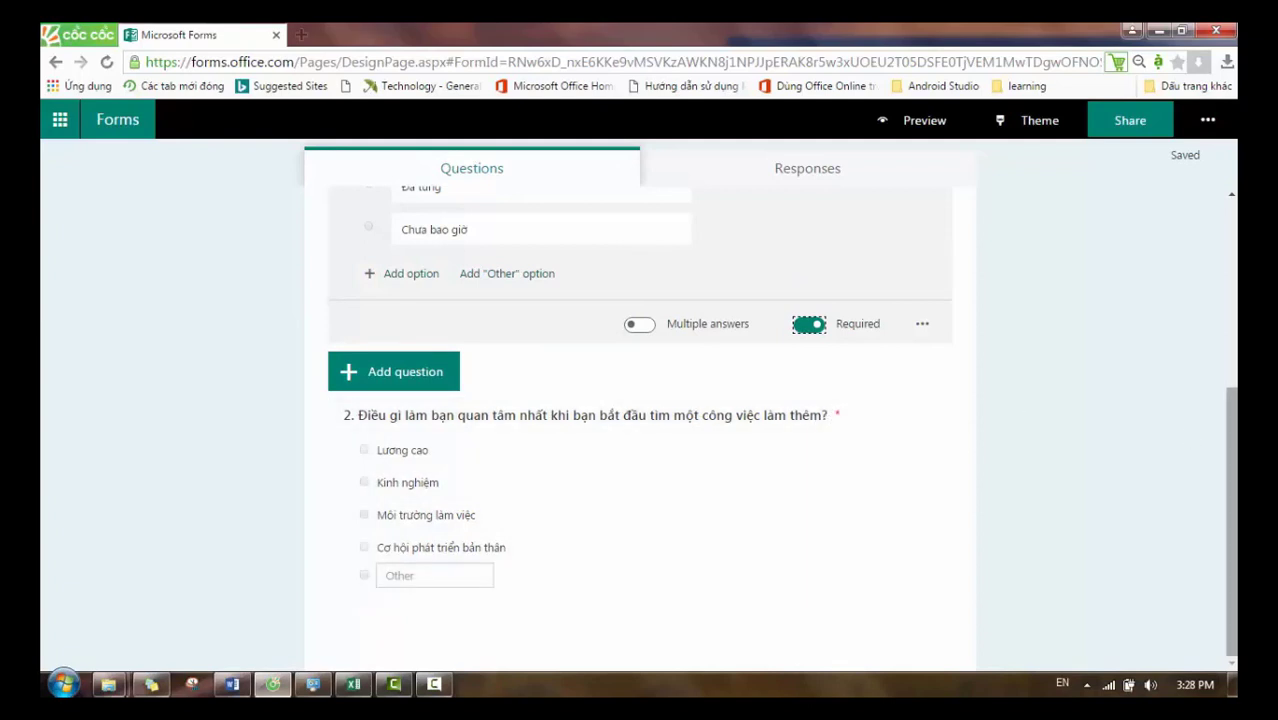
pyautogui.click(918, 545)
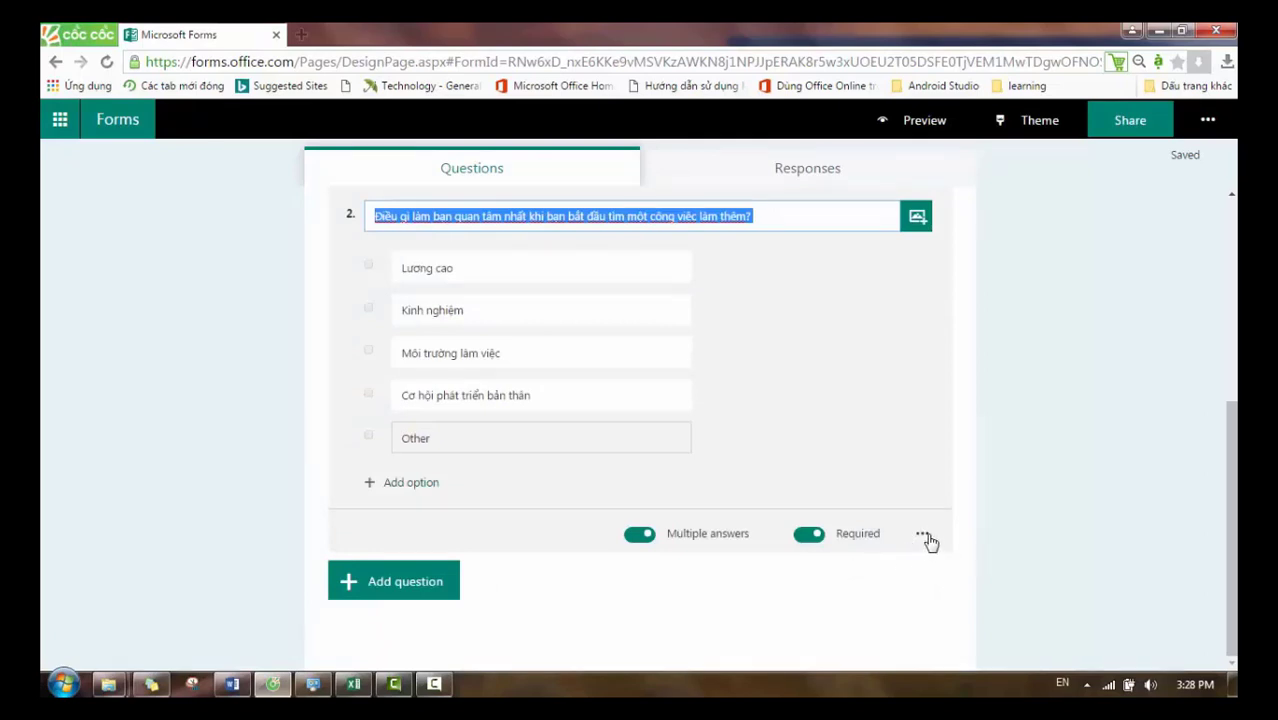
pyautogui.click(924, 537)
pyautogui.click(924, 537)
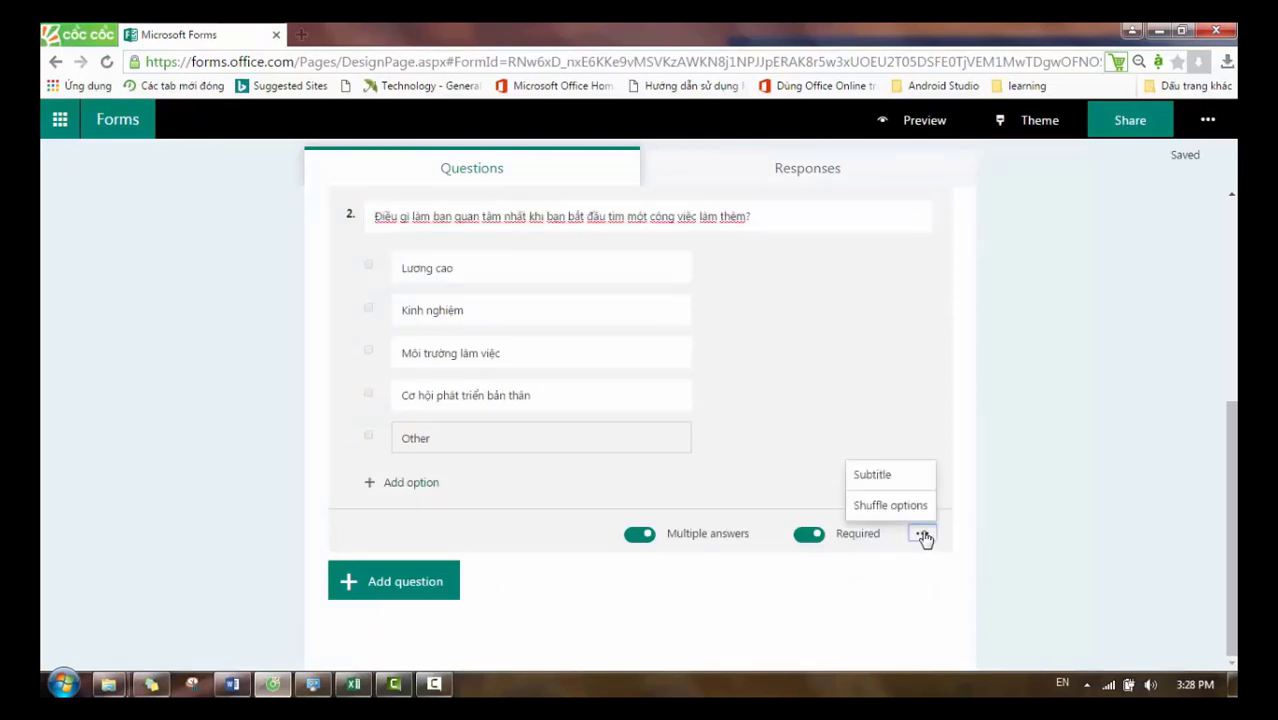
pyautogui.click(876, 475)
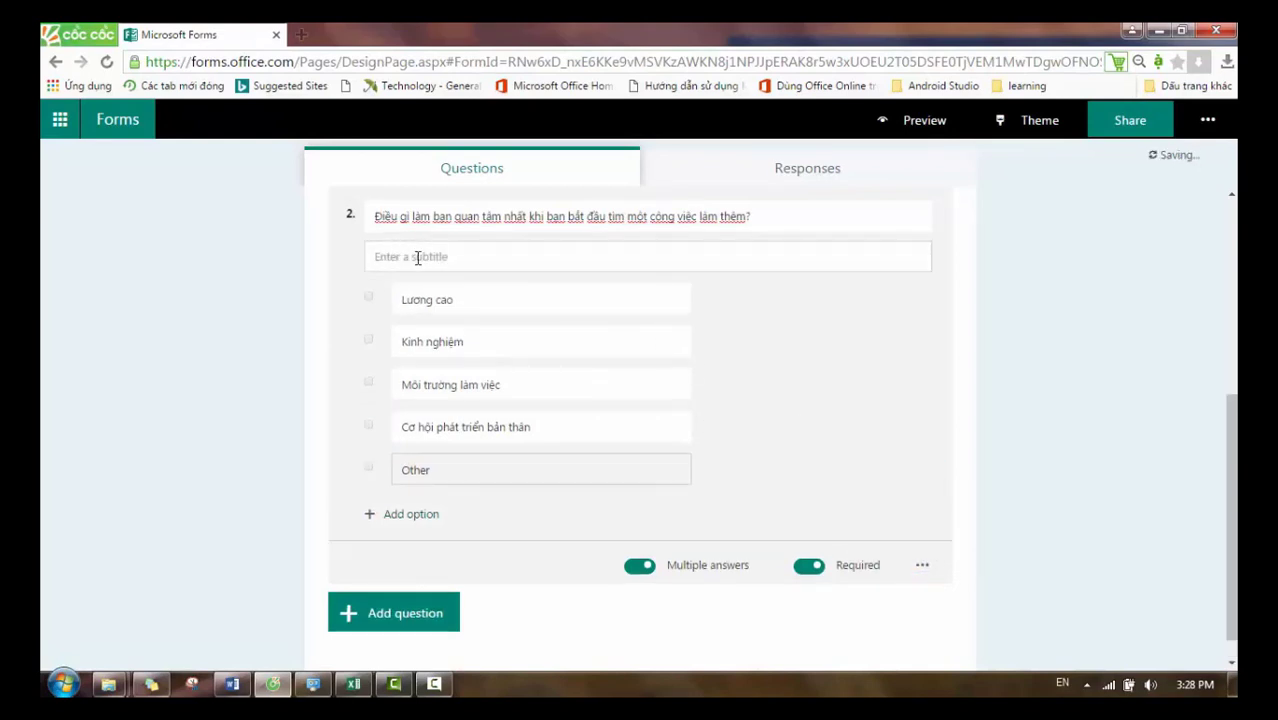
pyautogui.click(922, 566)
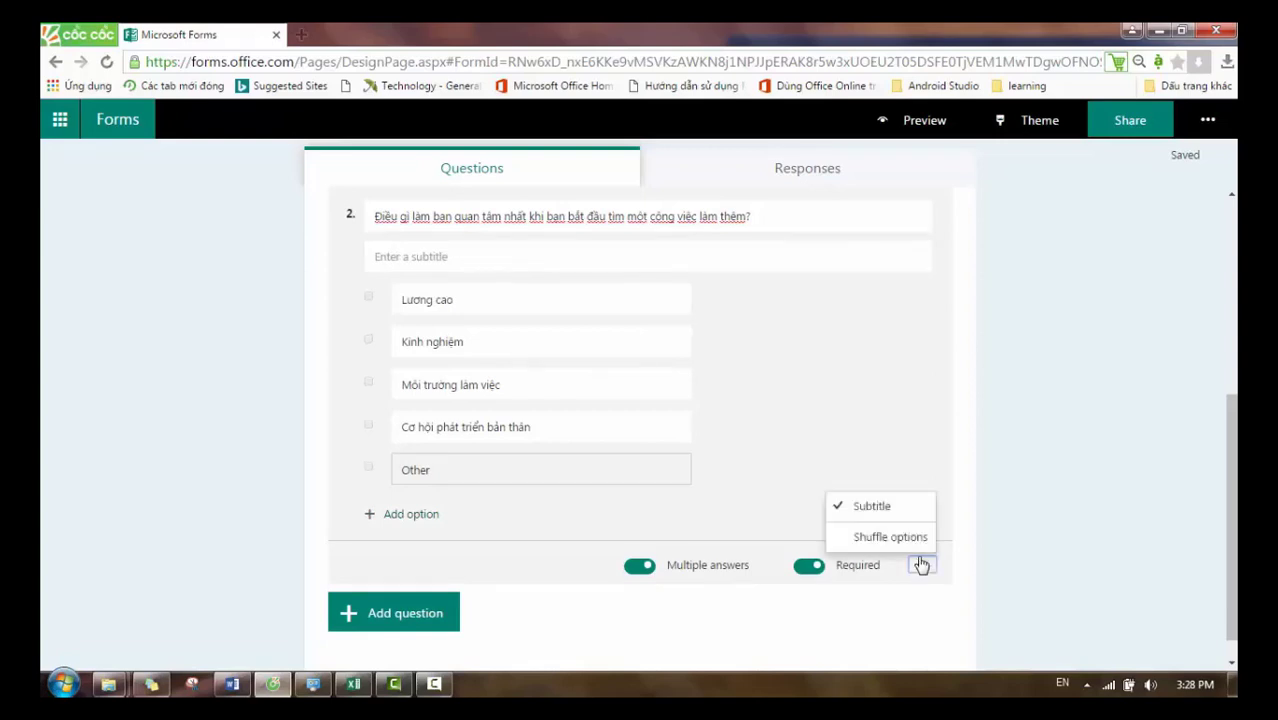
pyautogui.click(874, 538)
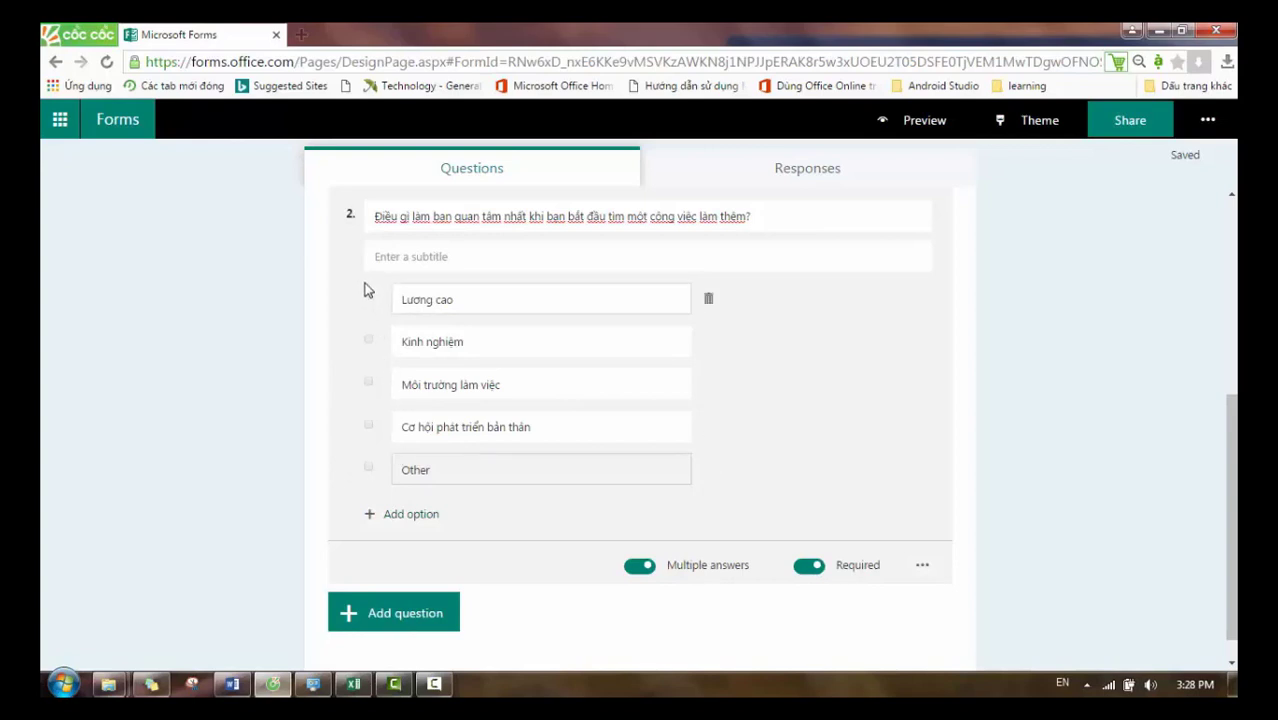
# - Add a required Date question with the text "Bạn bắt đầu làm thêm khi nào?" from the Word document, leaving out the "(Date)" note
pyautogui.hotkey('alt', 'Tab')
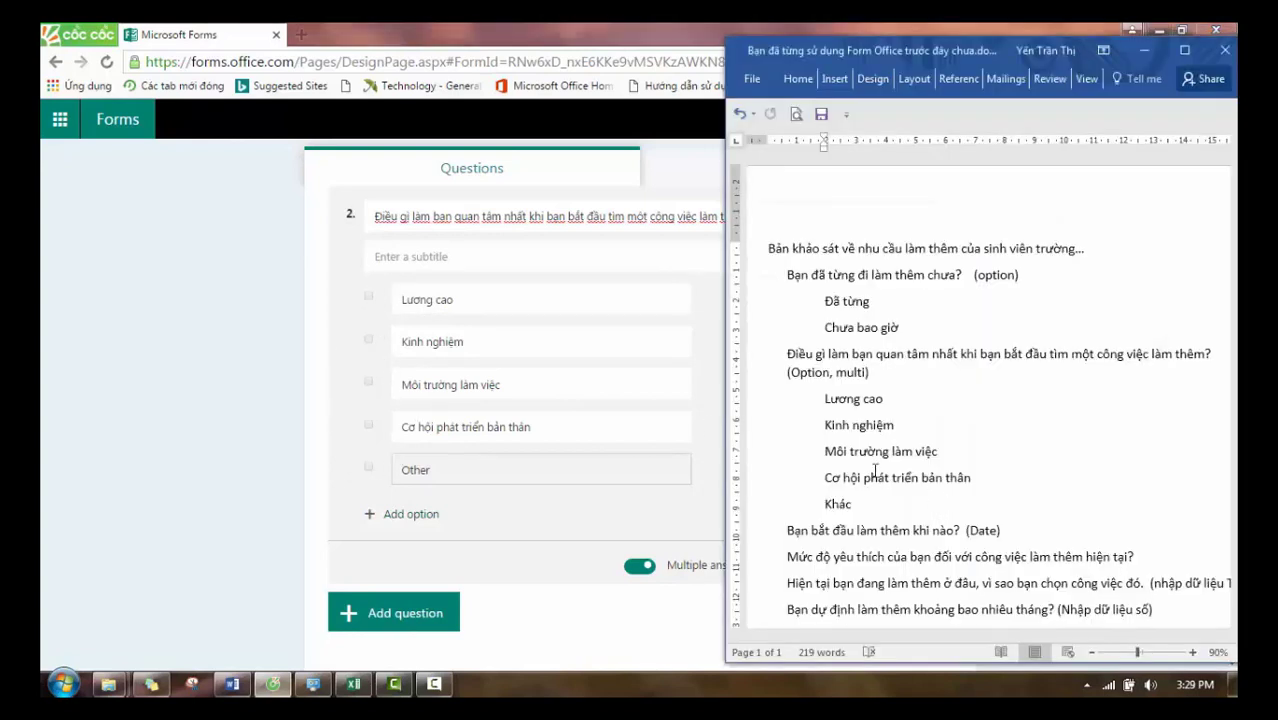
pyautogui.scroll(-2, 850, 480)
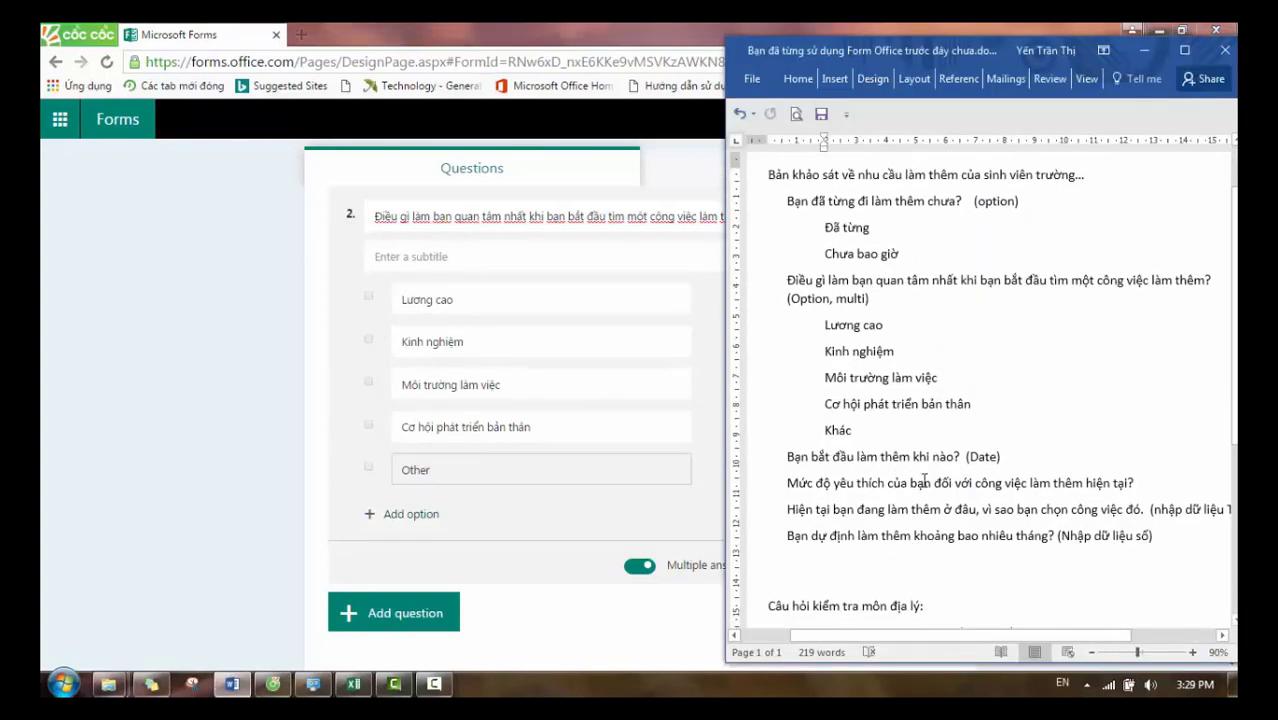
pyautogui.click(967, 457)
pyautogui.click(485, 552)
pyautogui.click(400, 620)
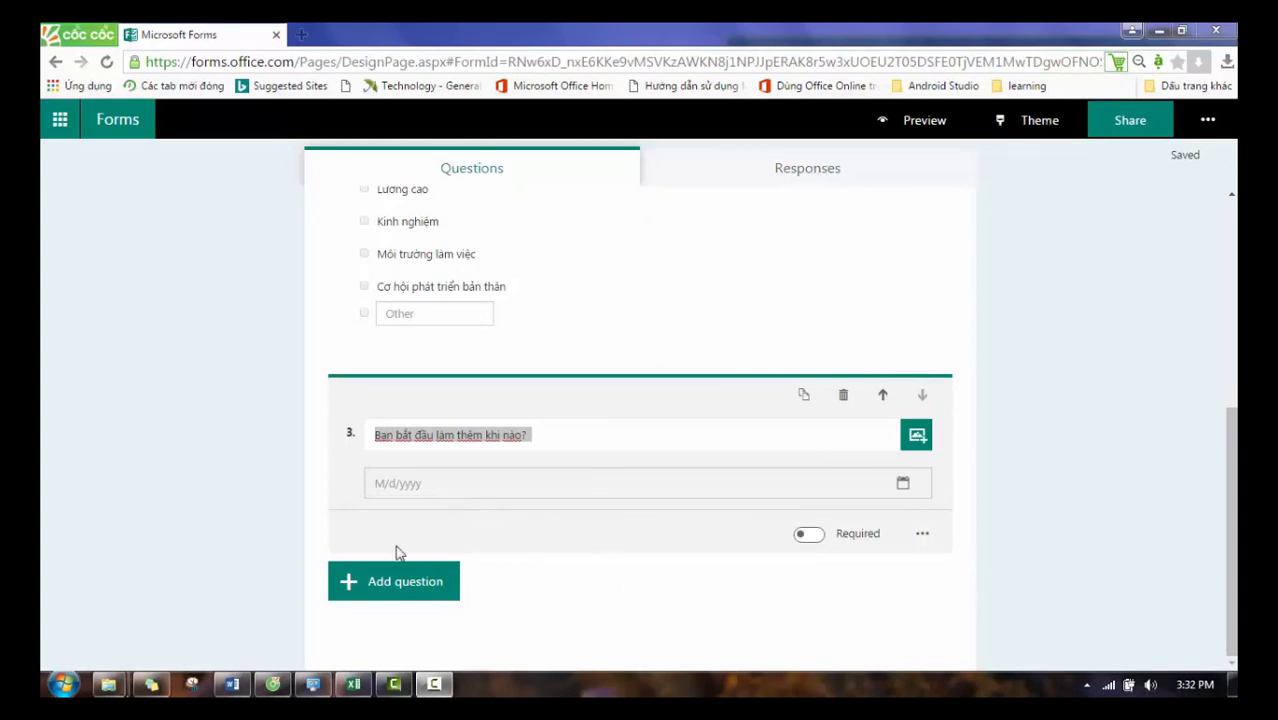
pyautogui.click(812, 537)
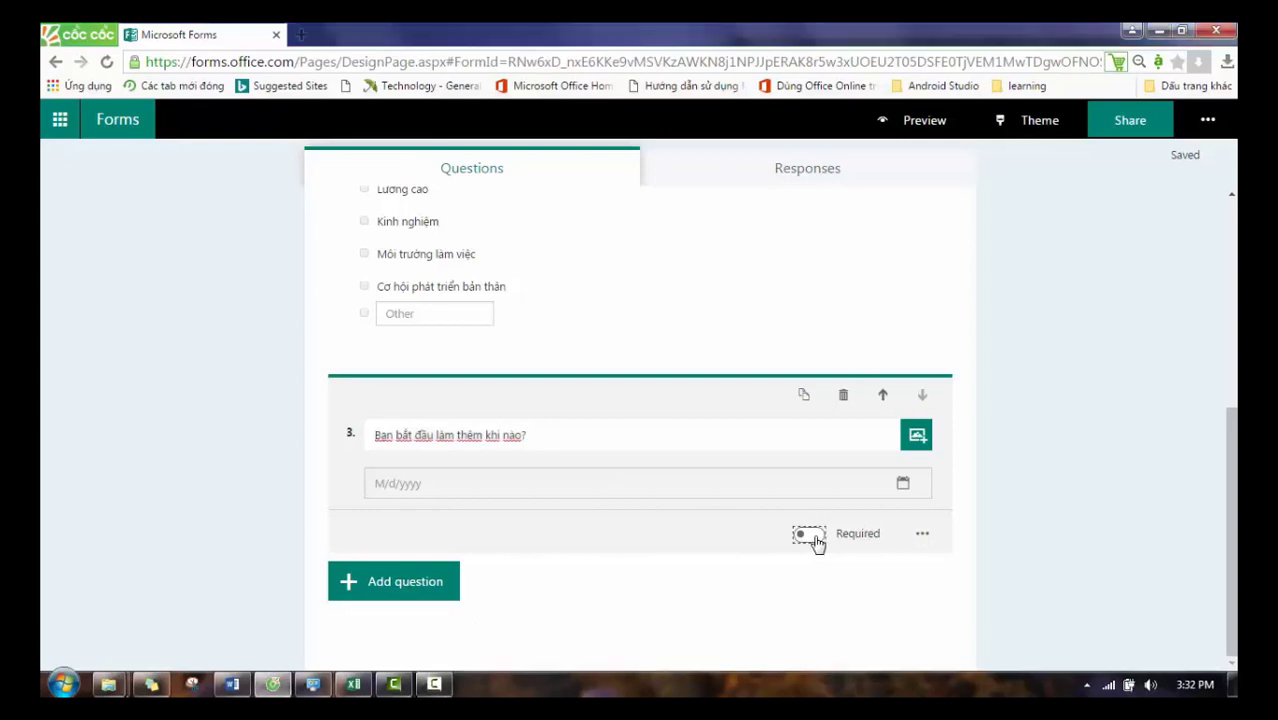
# - Copy the question "Mức độ yêu thích của bạn đối với công việc làm thêm hiện tại?" from the Word document
pyautogui.click(417, 586)
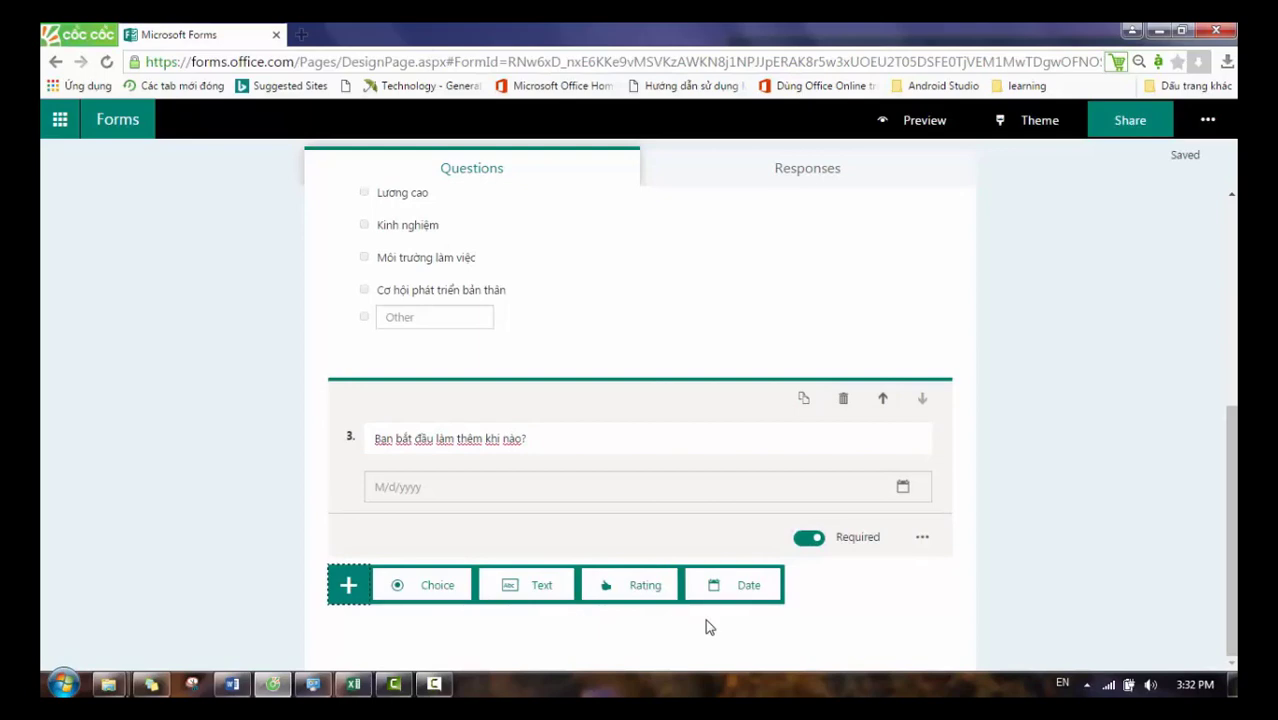
pyautogui.click(232, 684)
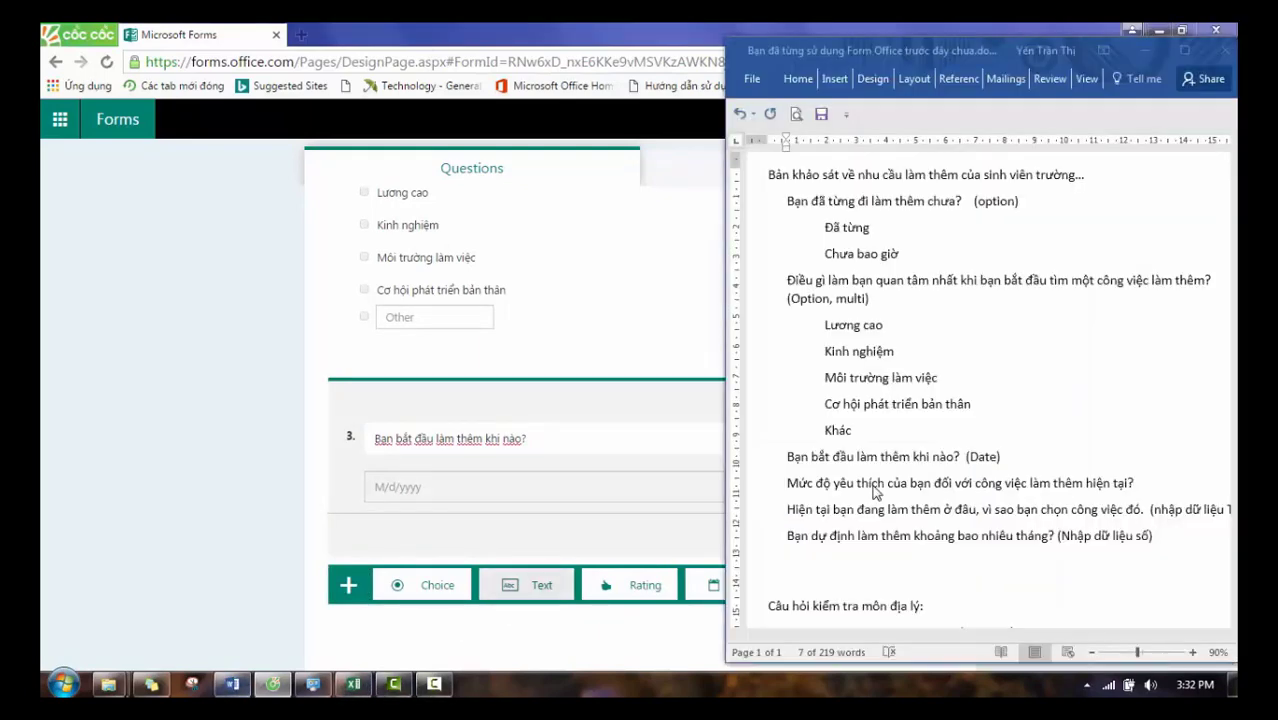
pyautogui.click(815, 487)
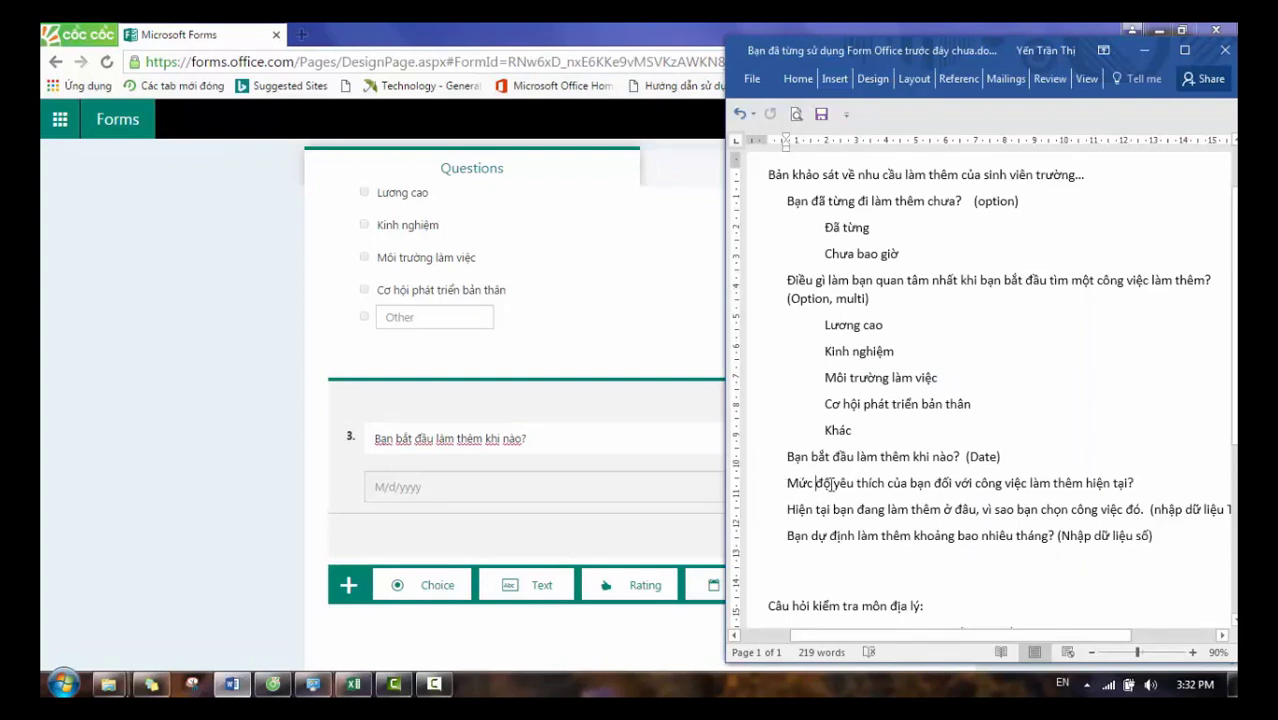
pyautogui.moveTo(822, 485); pyautogui.dragTo(1170, 485)
pyautogui.hotkey('ctrl', 'c')
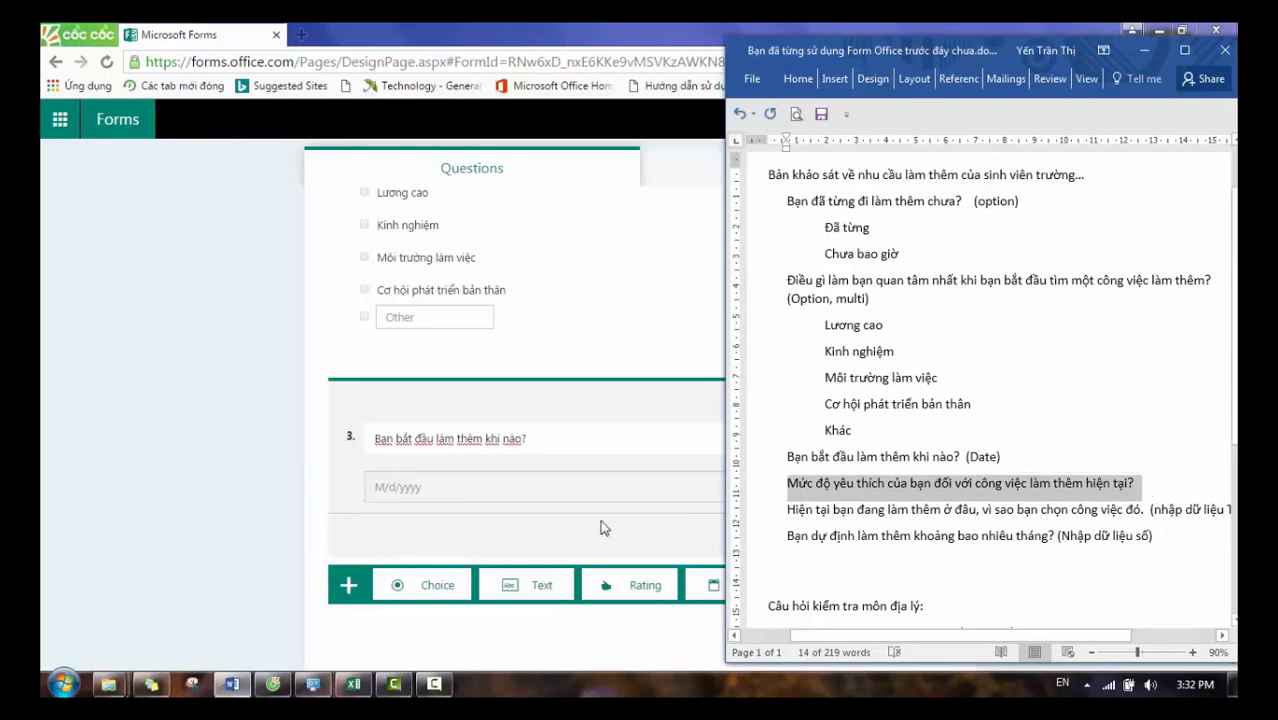
# - Add a 5-level star Rating question with the copied text "Mức độ yêu thích của bạn đối với công việc làm thêm hiện tại?"
pyautogui.click(405, 585)
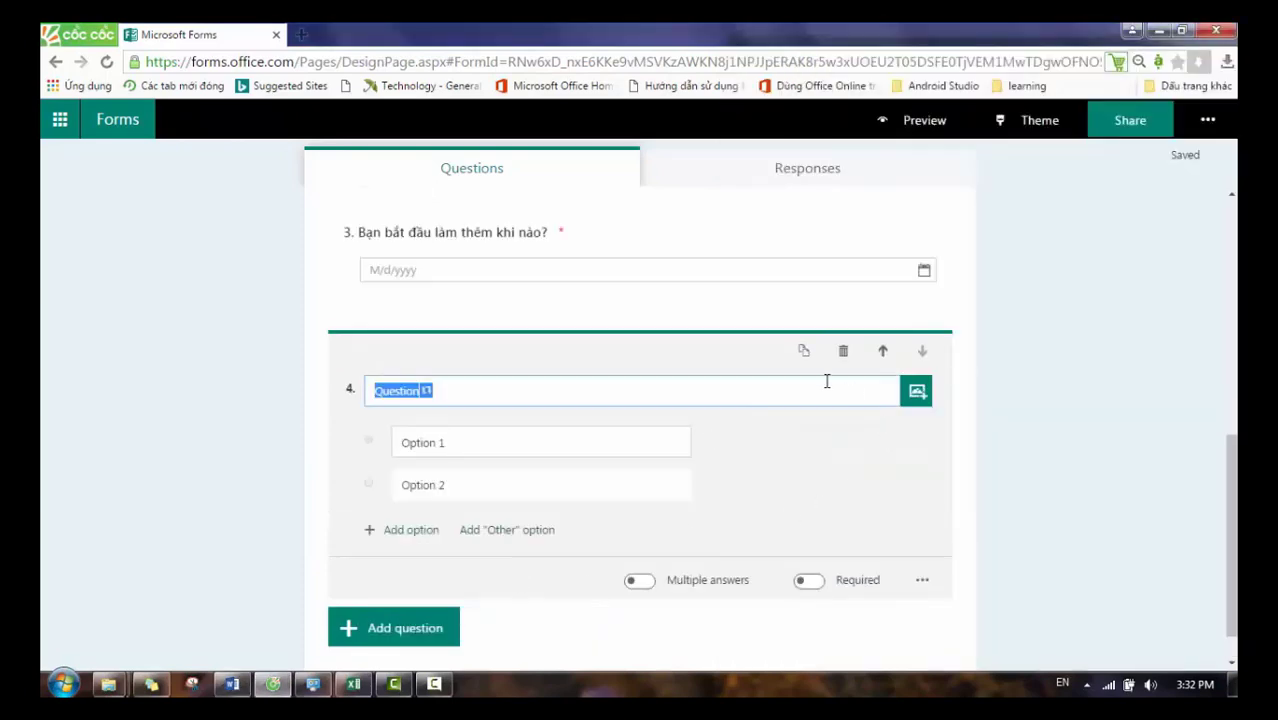
pyautogui.click(844, 356)
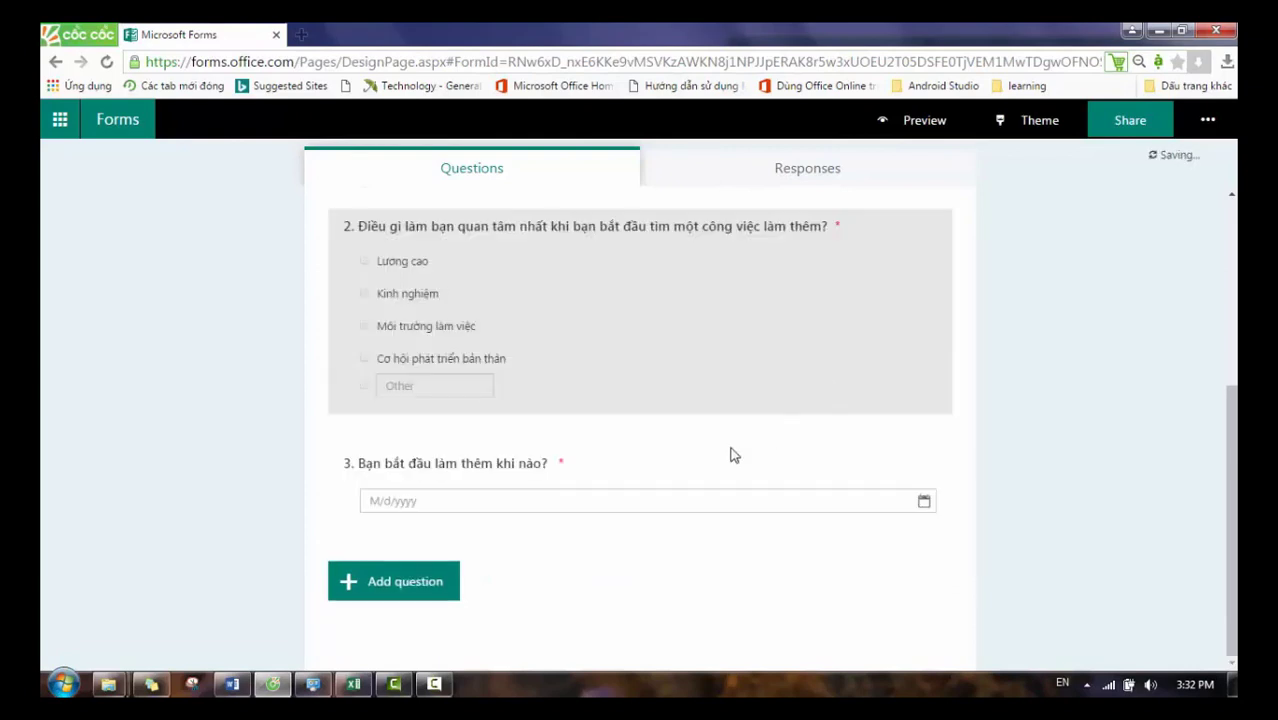
pyautogui.click(424, 596)
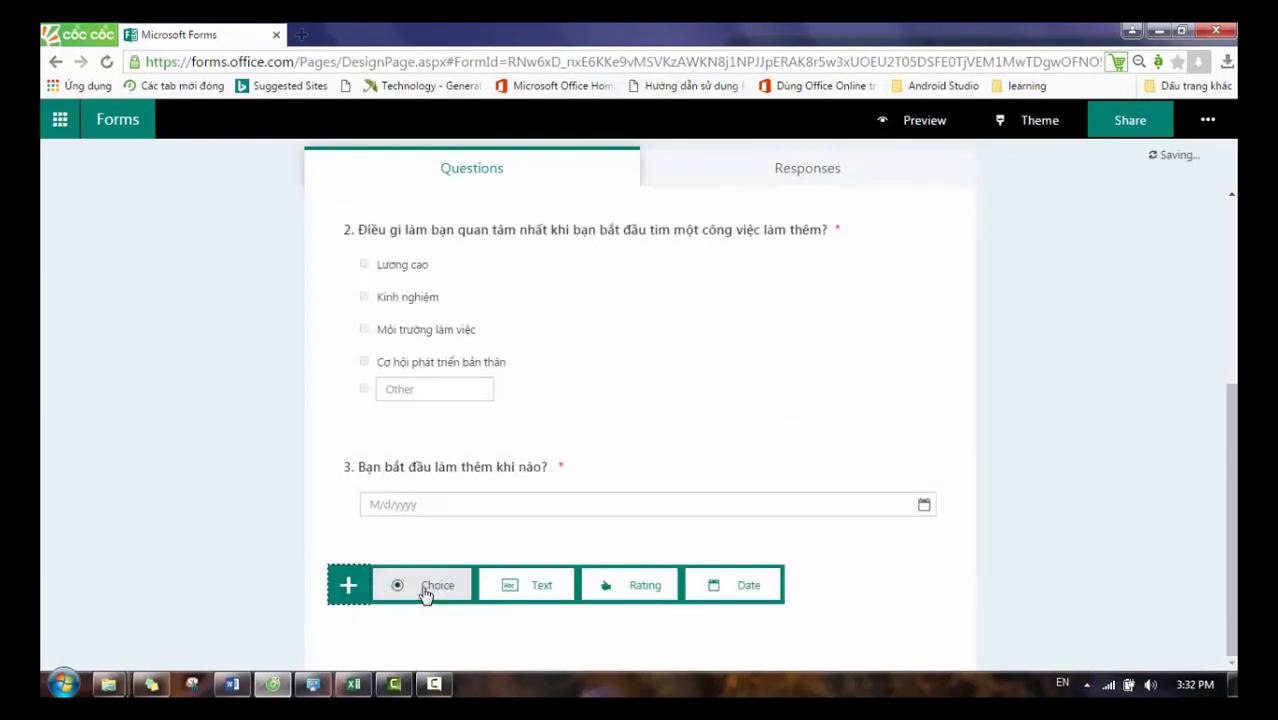
pyautogui.click(636, 588)
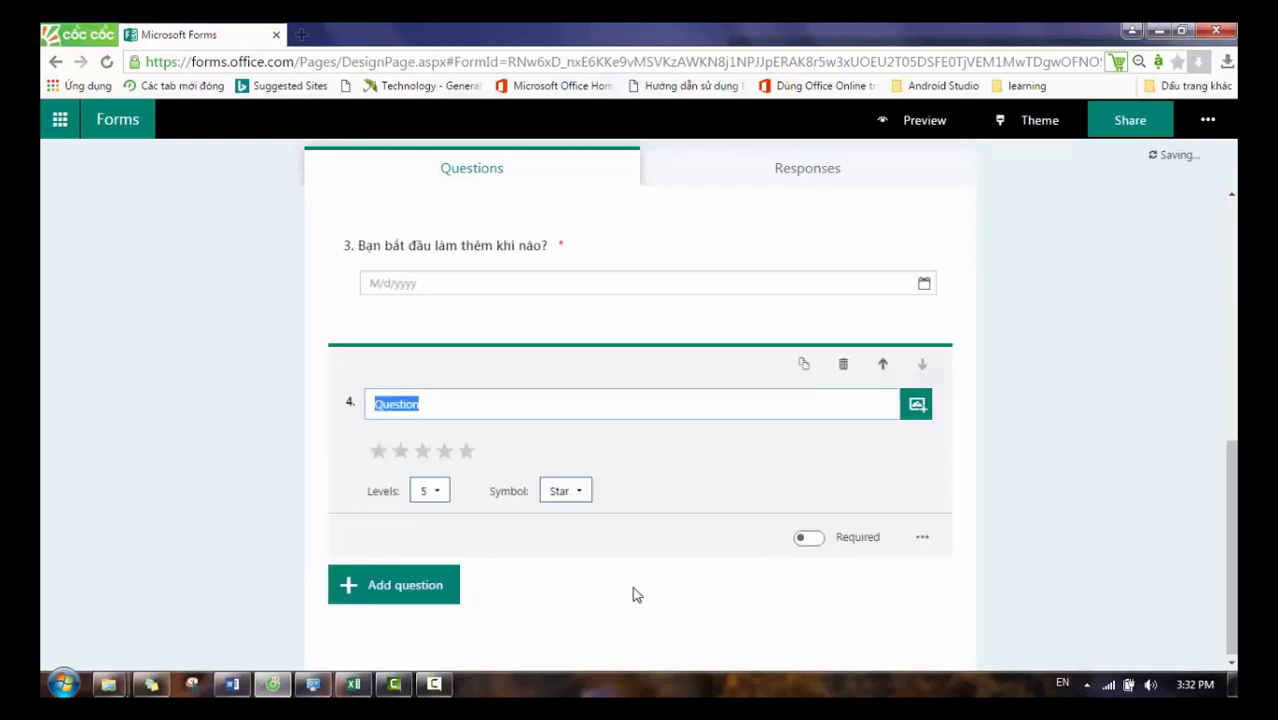
pyautogui.hotkey('ctrl', 'v')
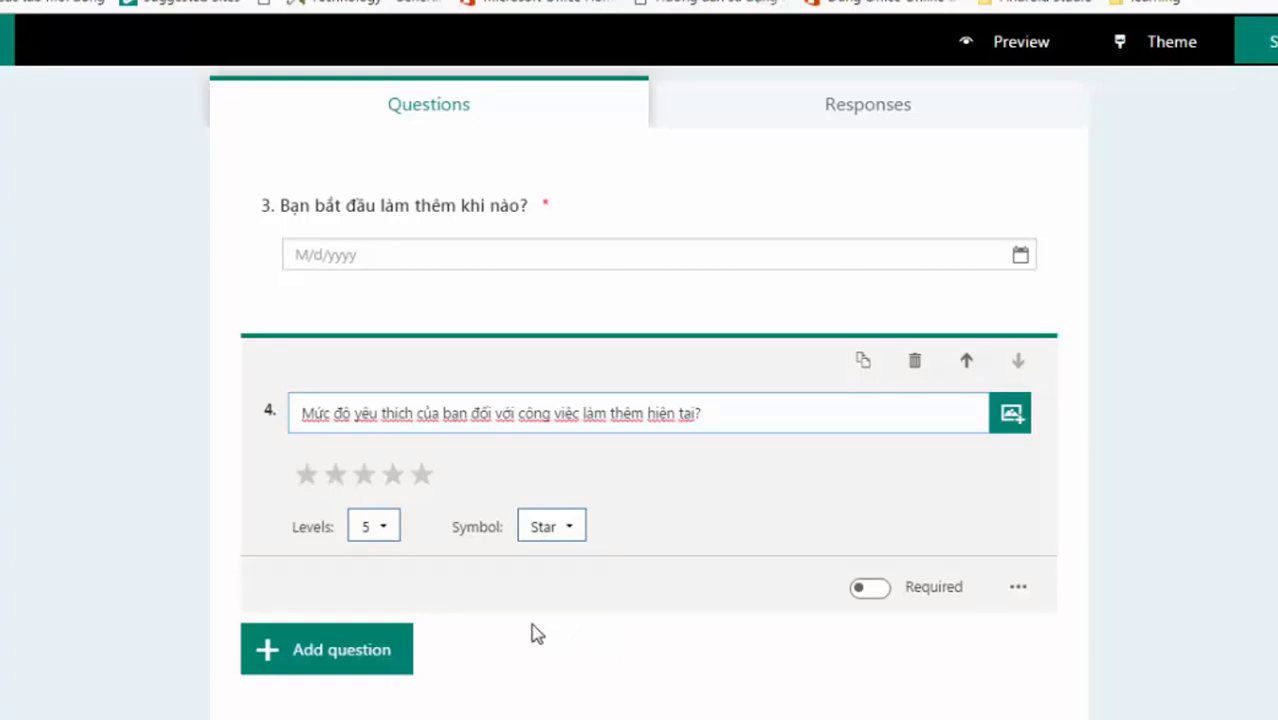
pyautogui.click(392, 531)
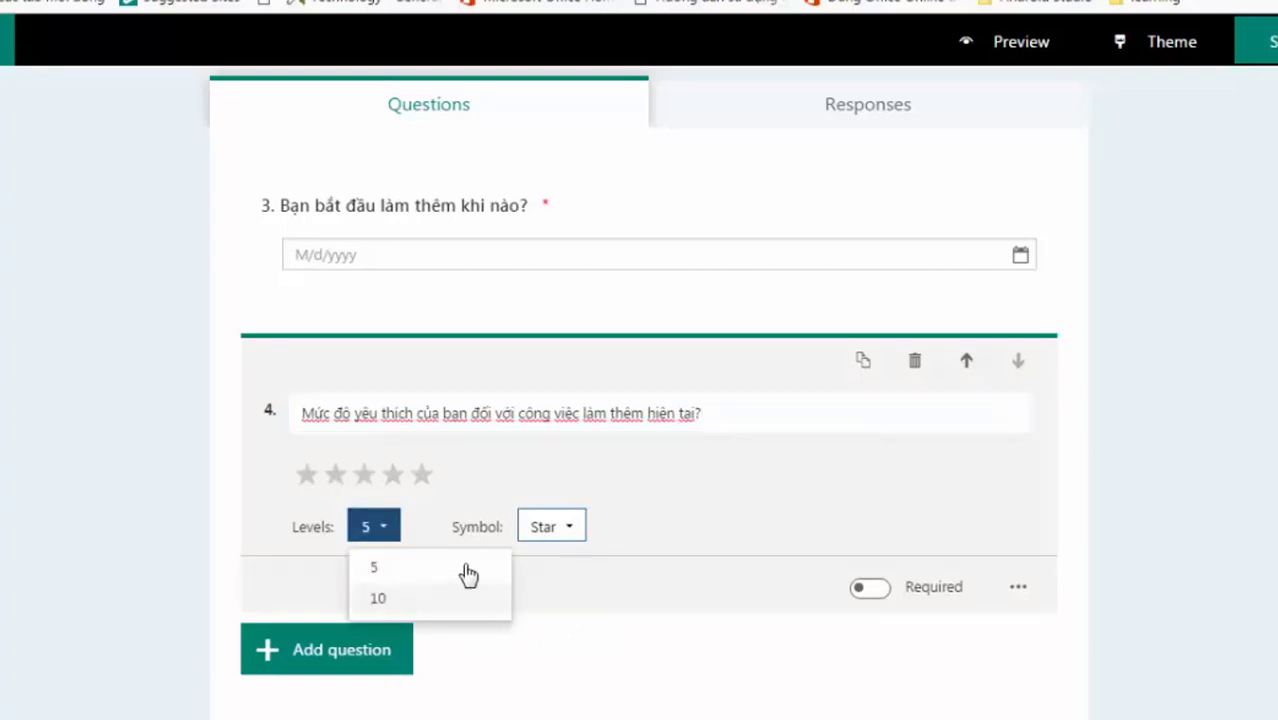
pyautogui.click(563, 538)
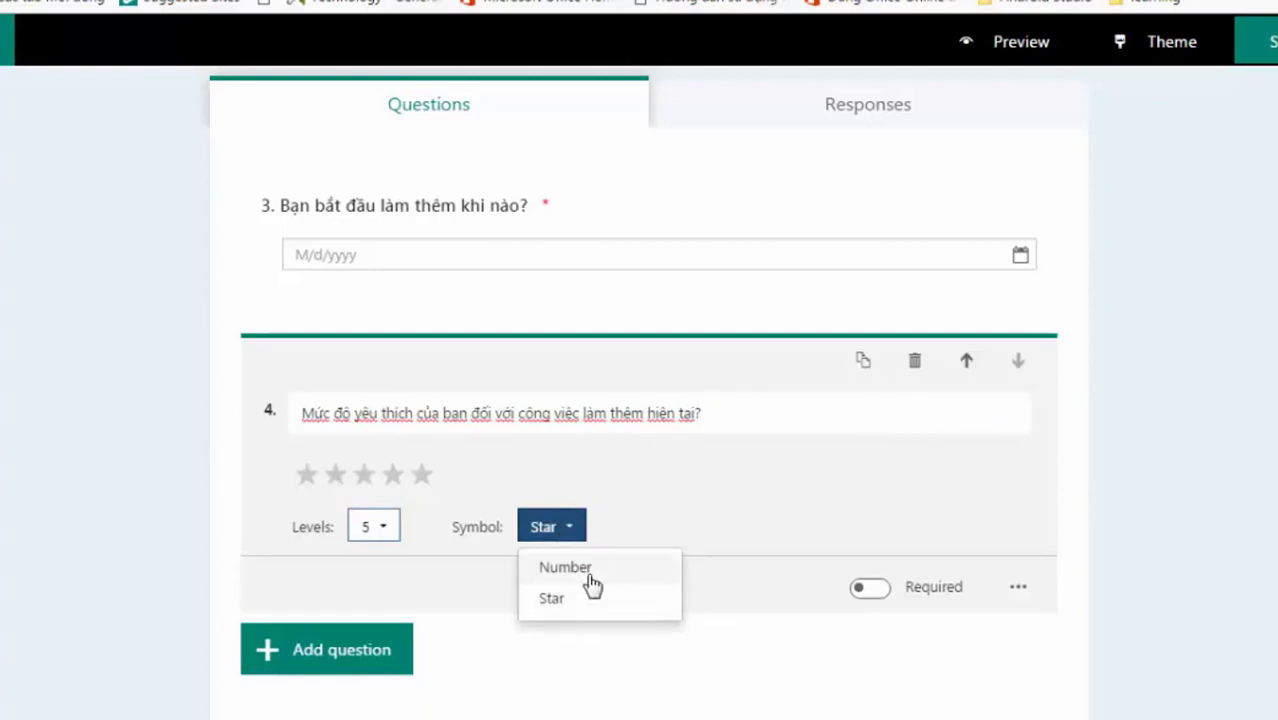
# - Add a Text question with the Word document's "Hiện tại bạn đang làm thêm ở đâu, vì sao bạn chọn công việc đó. (nhập dữ liệu Text)"
pyautogui.hotkey('alt', 'Tab')
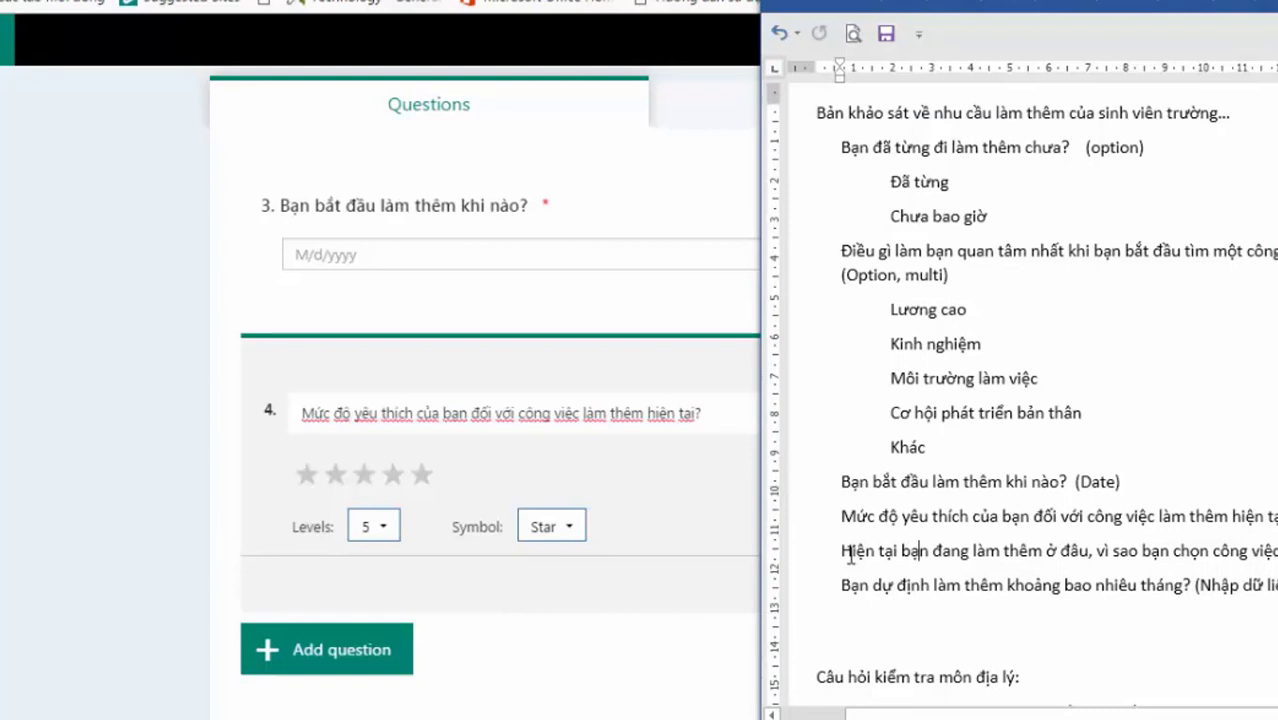
pyautogui.moveTo(879, 551); pyautogui.dragTo(1275, 550)
pyautogui.click(836, 560)
pyautogui.click(789, 574)
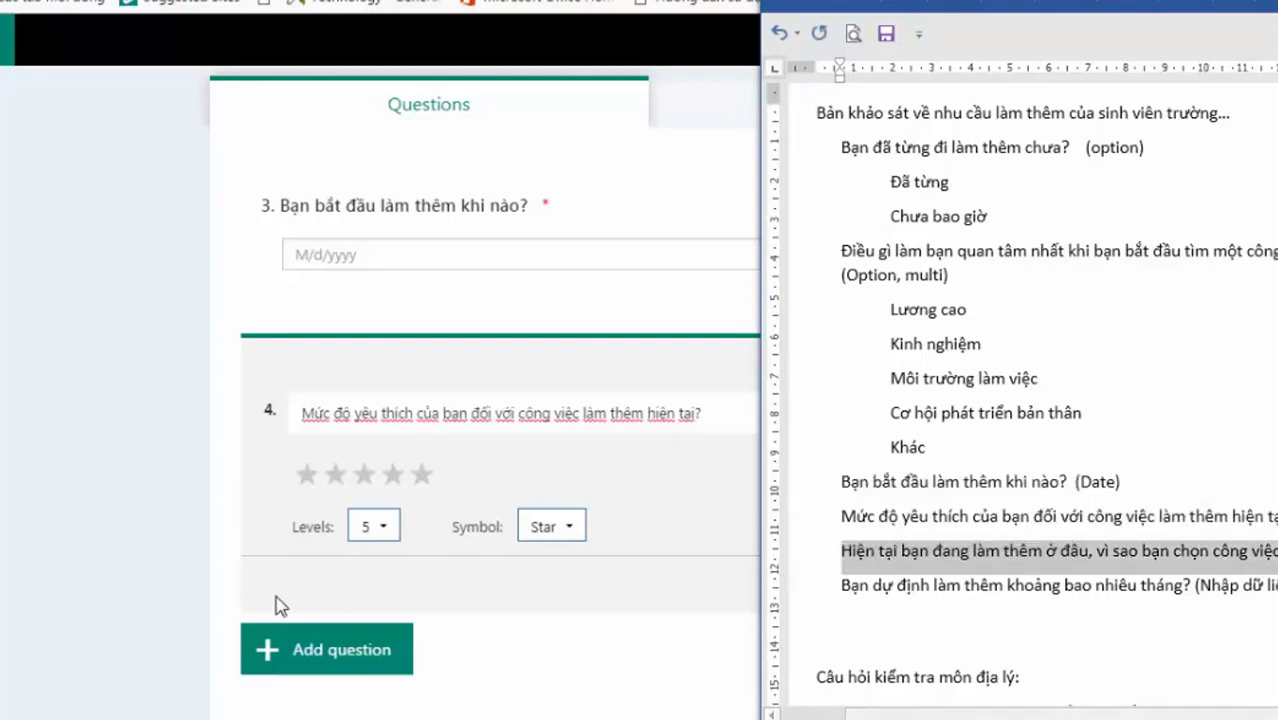
pyautogui.click(318, 648)
pyautogui.click(318, 648)
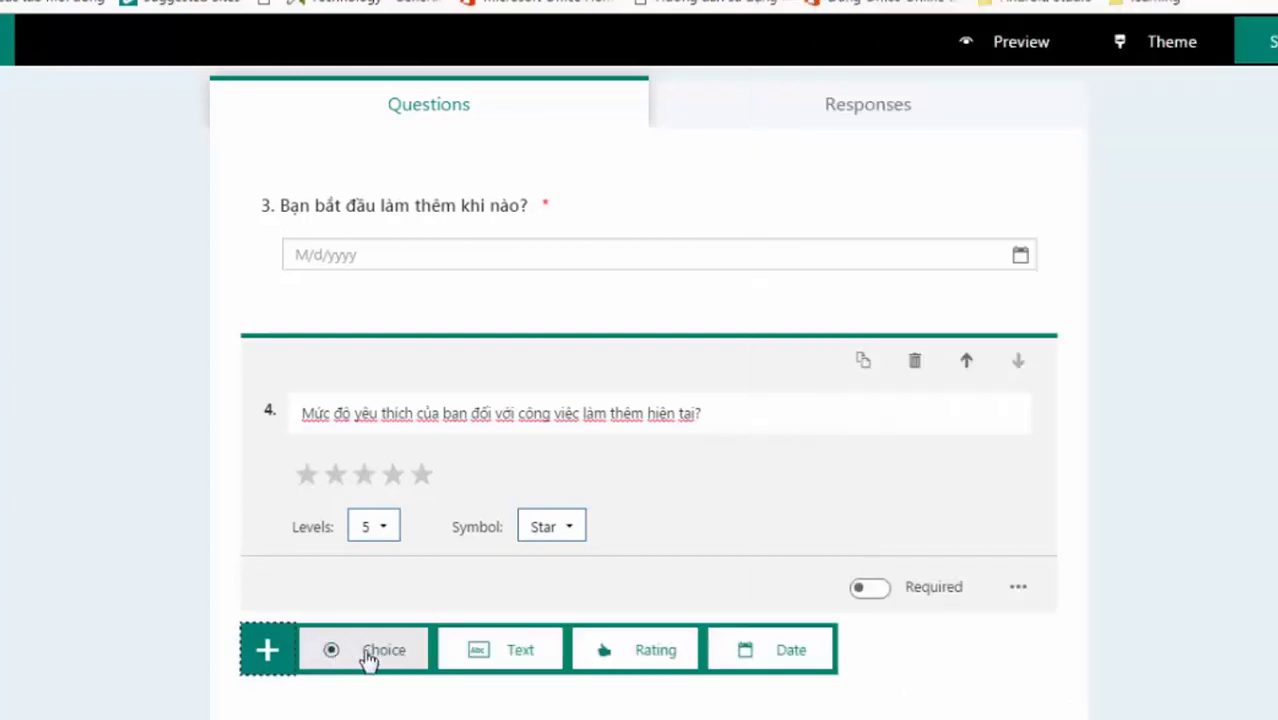
pyautogui.click(490, 665)
pyautogui.write('Hiện tại bạn đang làm thêm ở đâu, vì sao bạn chọn công việc đó.  (nhập dữ liệu Text)')
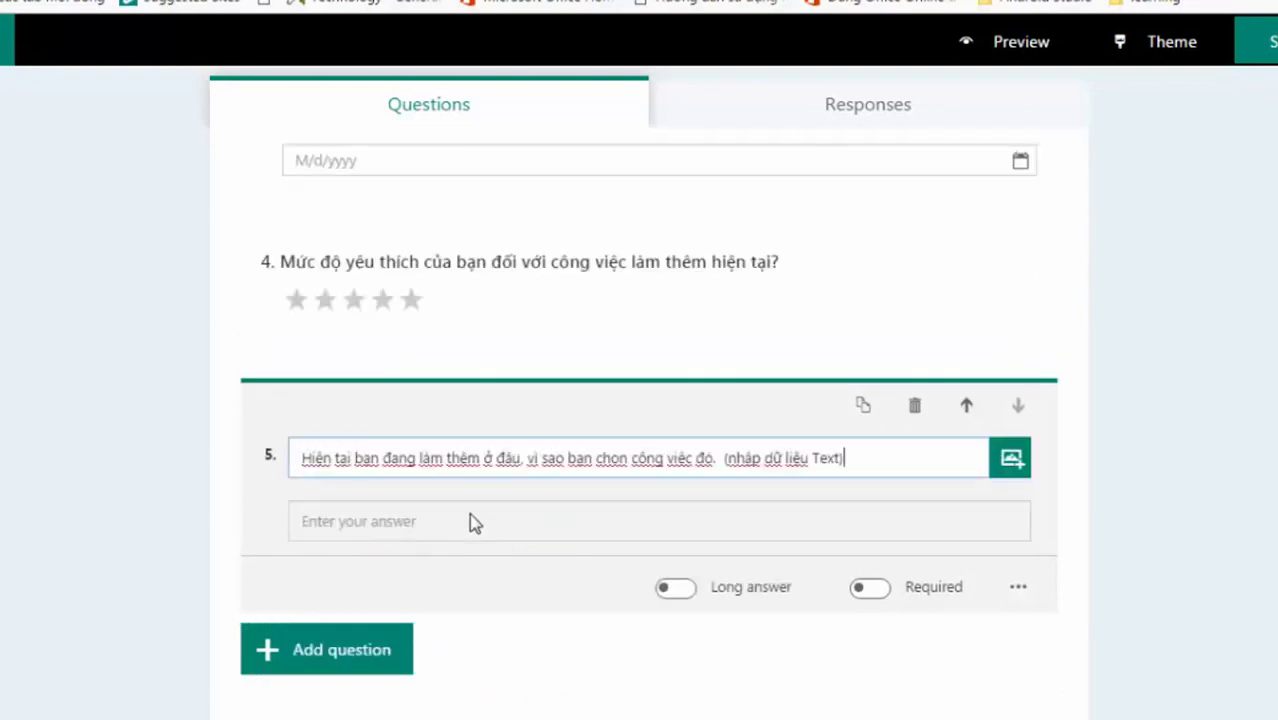
# - Remove the "(nhập dữ liệu Text)" note from question 5 and make it a required long-answer question
pyautogui.press('BackSpace')
pyautogui.press('BackSpace')
pyautogui.press('BackSpace')
pyautogui.press('BackSpace')
pyautogui.press('BackSpace')
pyautogui.press('BackSpace')
pyautogui.press('BackSpace')
pyautogui.press('BackSpace')
pyautogui.press('BackSpace')
pyautogui.press('BackSpace')
pyautogui.press('BackSpace')
pyautogui.press('BackSpace')
pyautogui.press('BackSpace')
pyautogui.press('BackSpace')
pyautogui.press('BackSpace')
pyautogui.press('BackSpace')
pyautogui.press('BackSpace')
pyautogui.press('BackSpace')
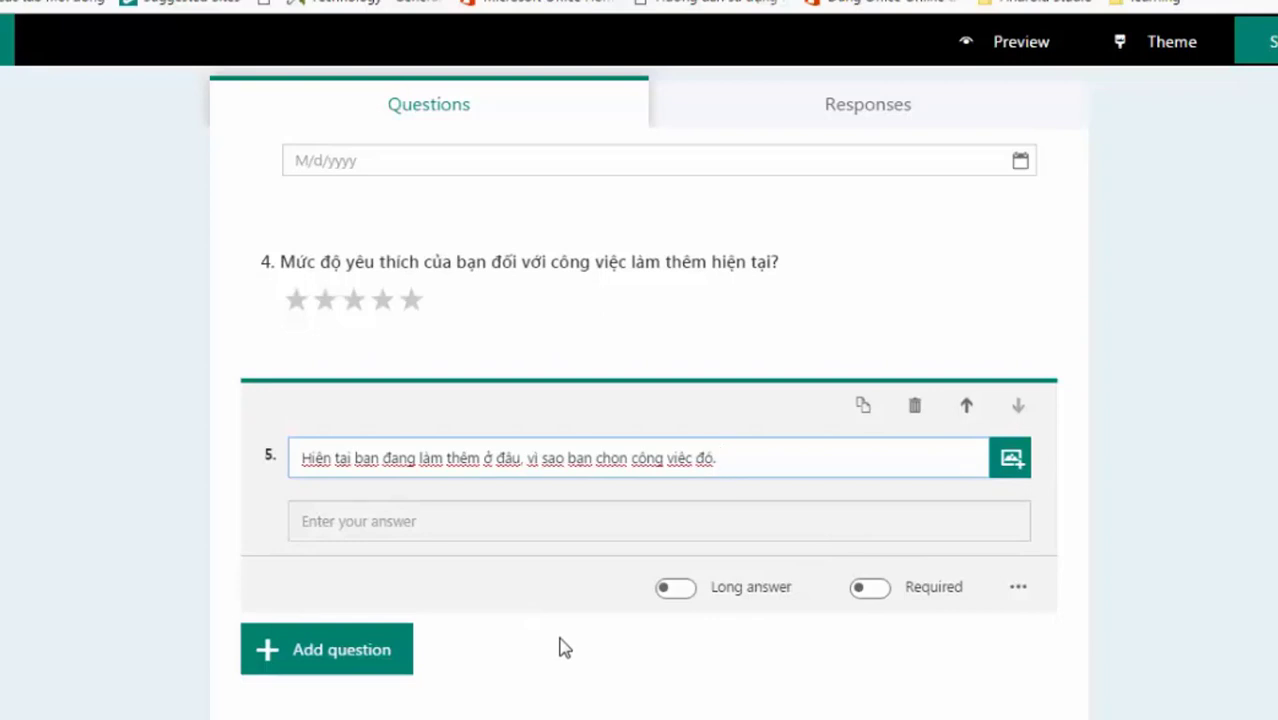
pyautogui.click(684, 591)
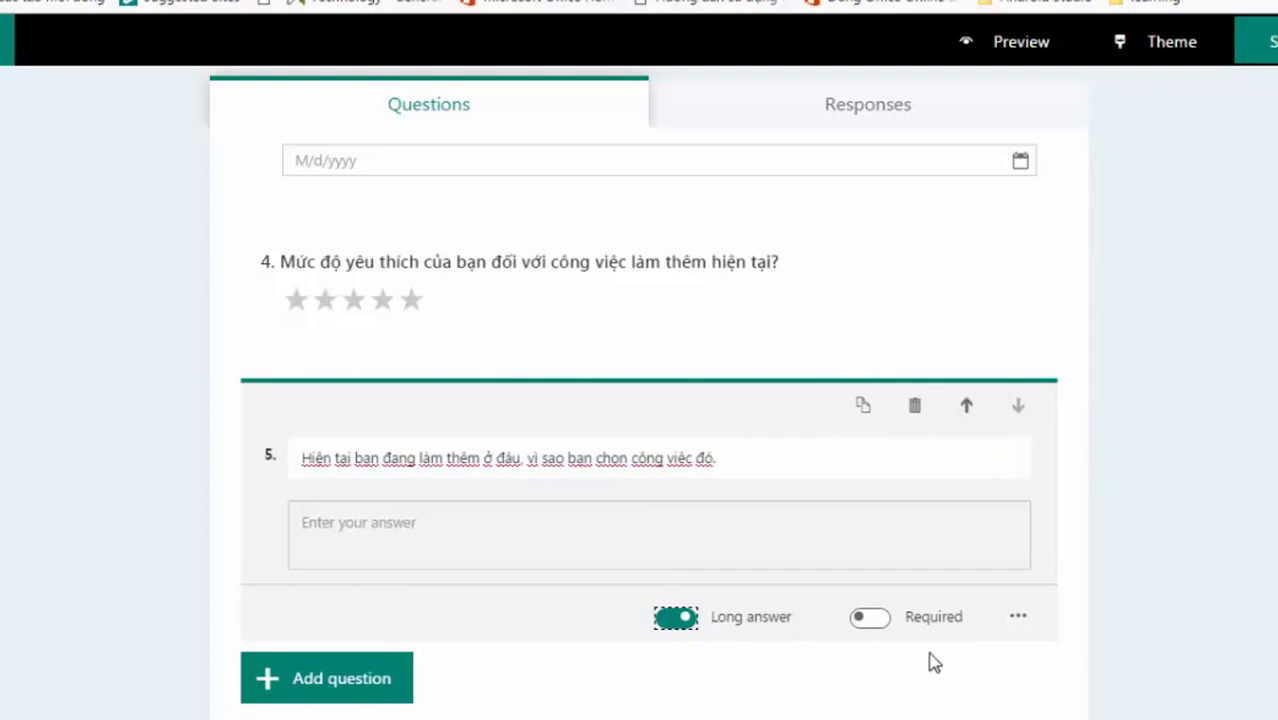
pyautogui.click(866, 620)
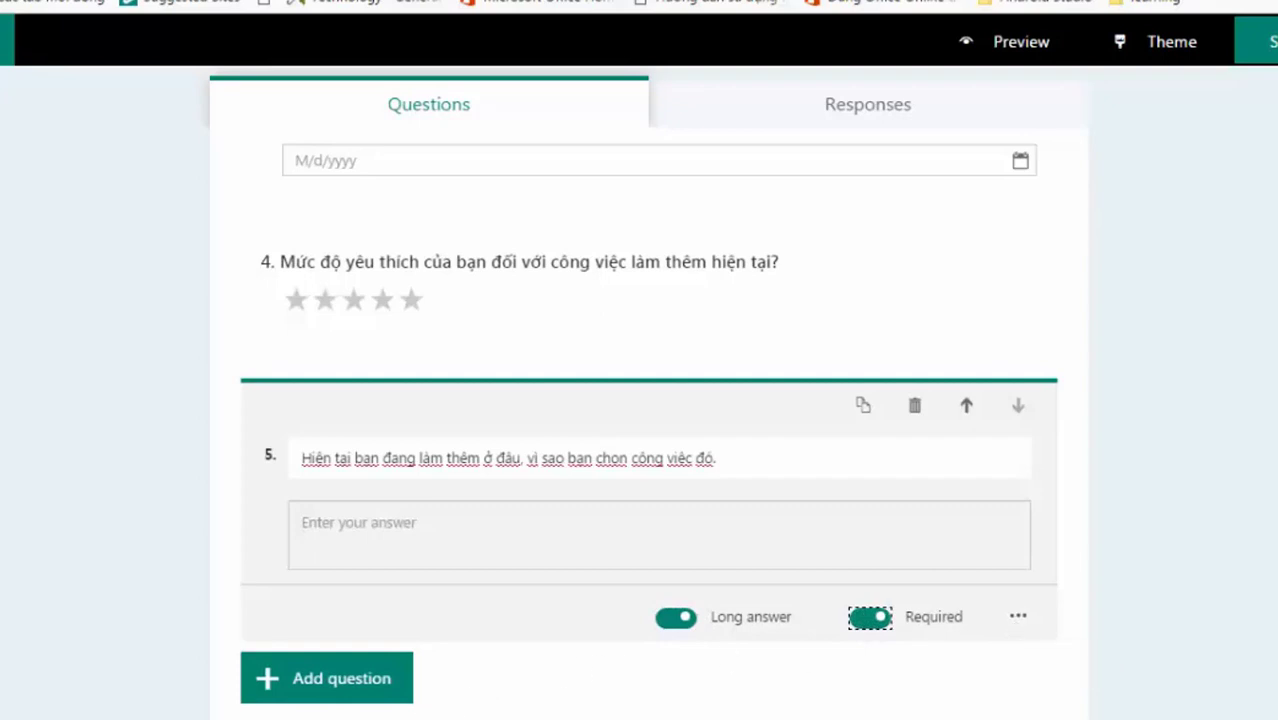
# - Copy "Bạn dự định làm thêm khoảng bao nhiêu tháng?" from the Word document, without the "(Nhập dữ liệu số)" note
pyautogui.click(205, 643)
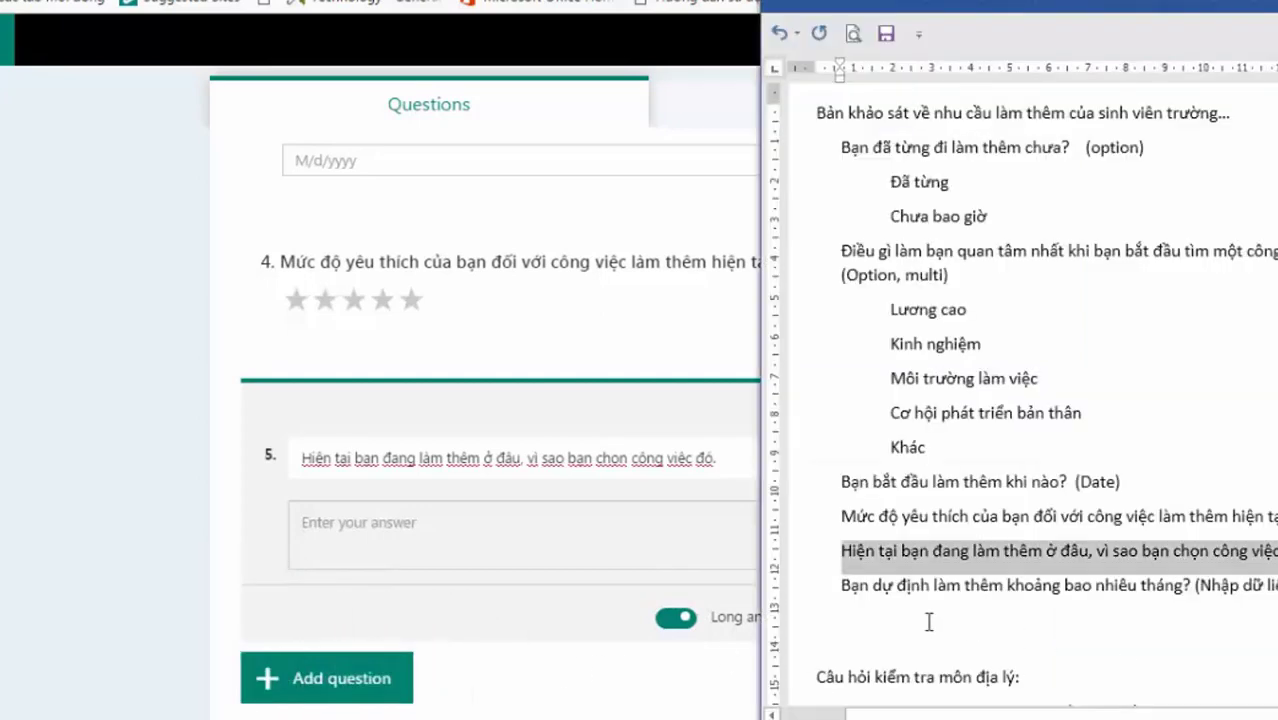
pyautogui.click(910, 586)
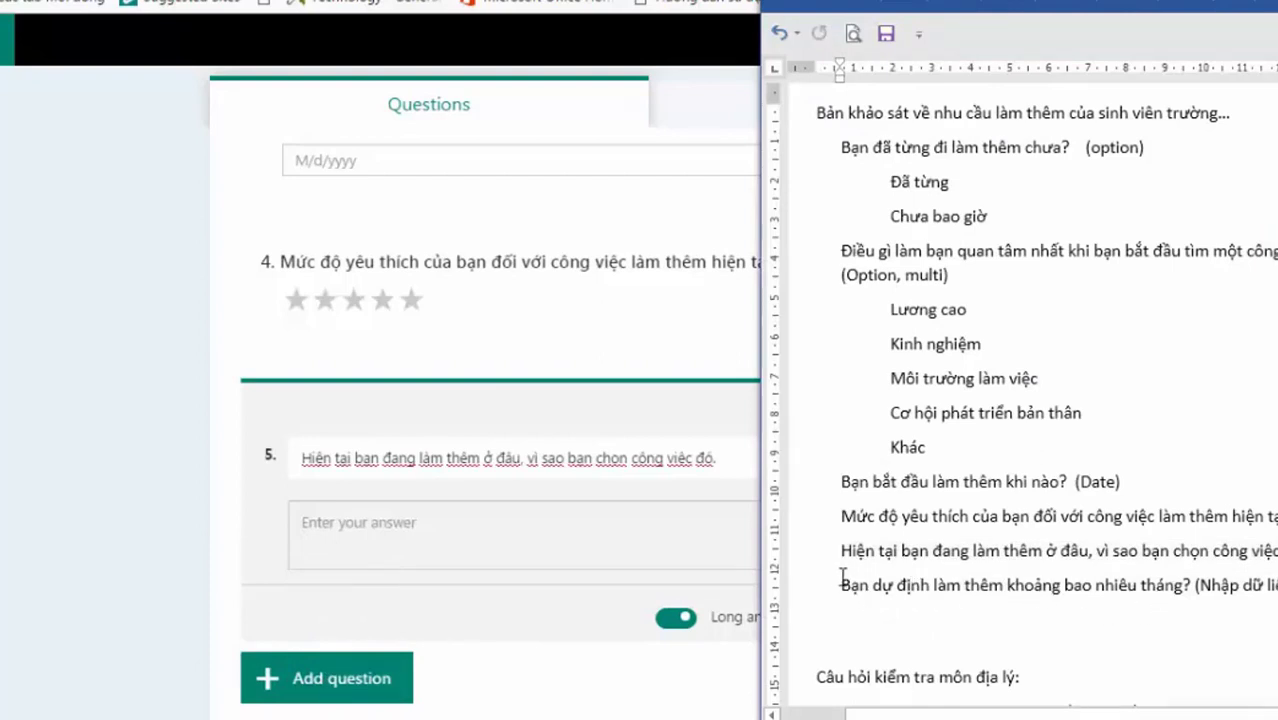
pyautogui.moveTo(842, 580); pyautogui.dragTo(1205, 643)
pyautogui.click(1196, 585)
pyautogui.hotkey('shift', 'Home')
pyautogui.hotkey('ctrl', 'c')
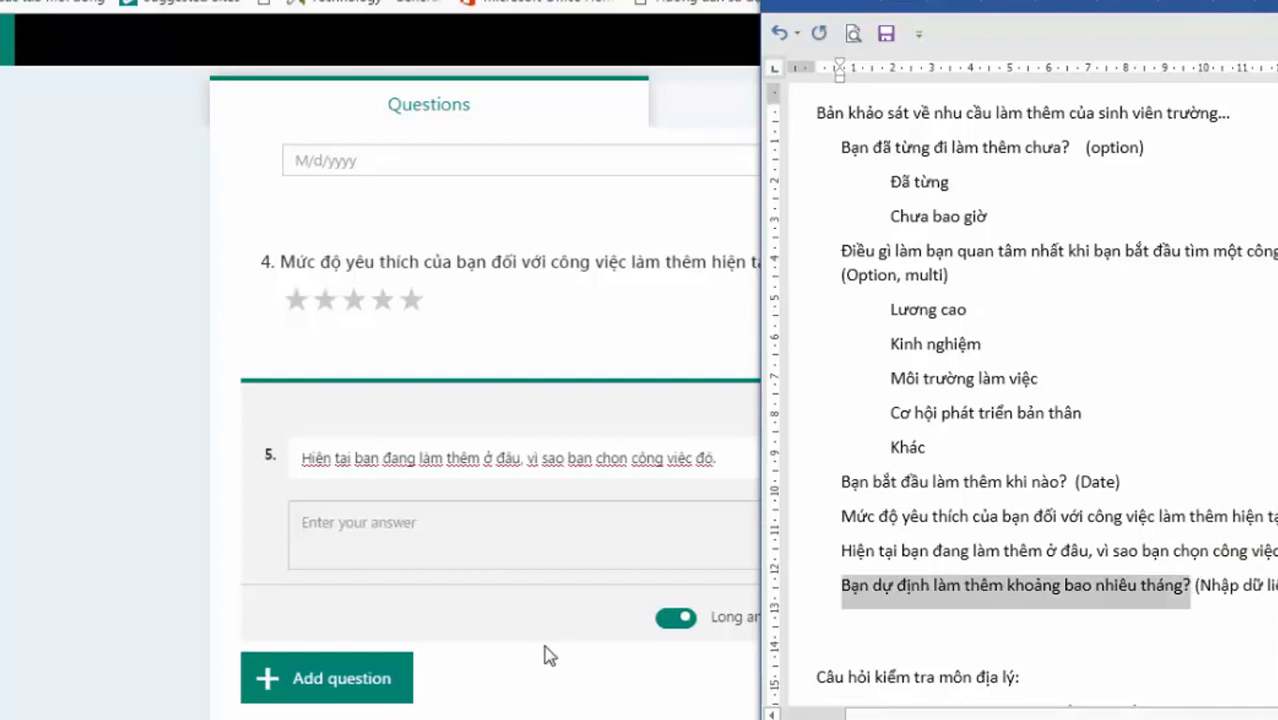
# - Add a required Text question with the copied text "Bạn dự định làm thêm khoảng bao nhiêu tháng?"
pyautogui.click(326, 685)
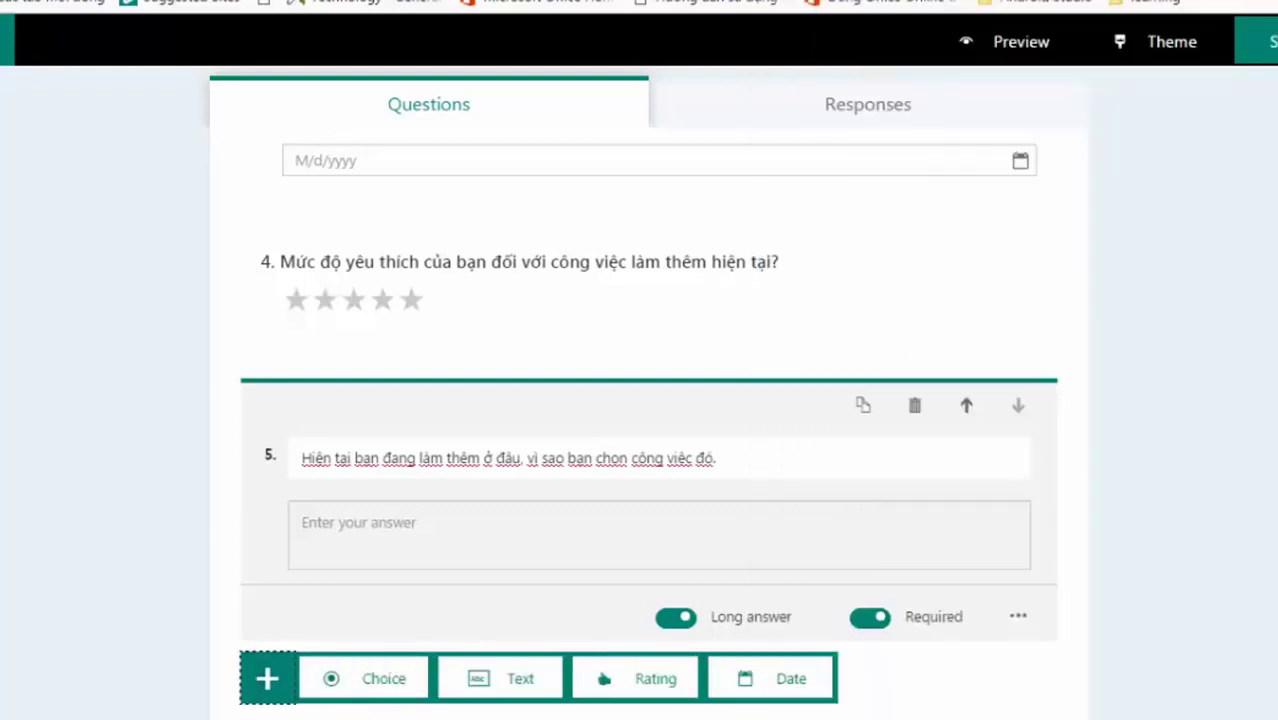
pyautogui.click(505, 690)
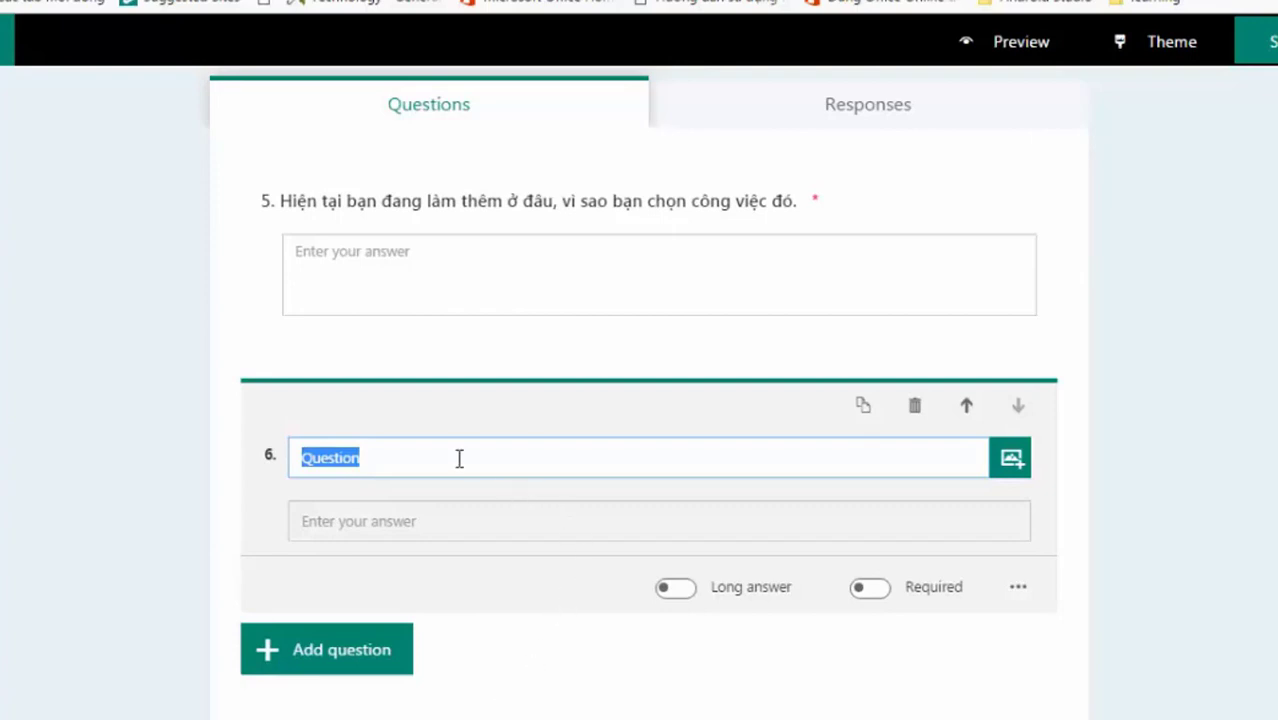
pyautogui.hotkey('ctrl', 'v')
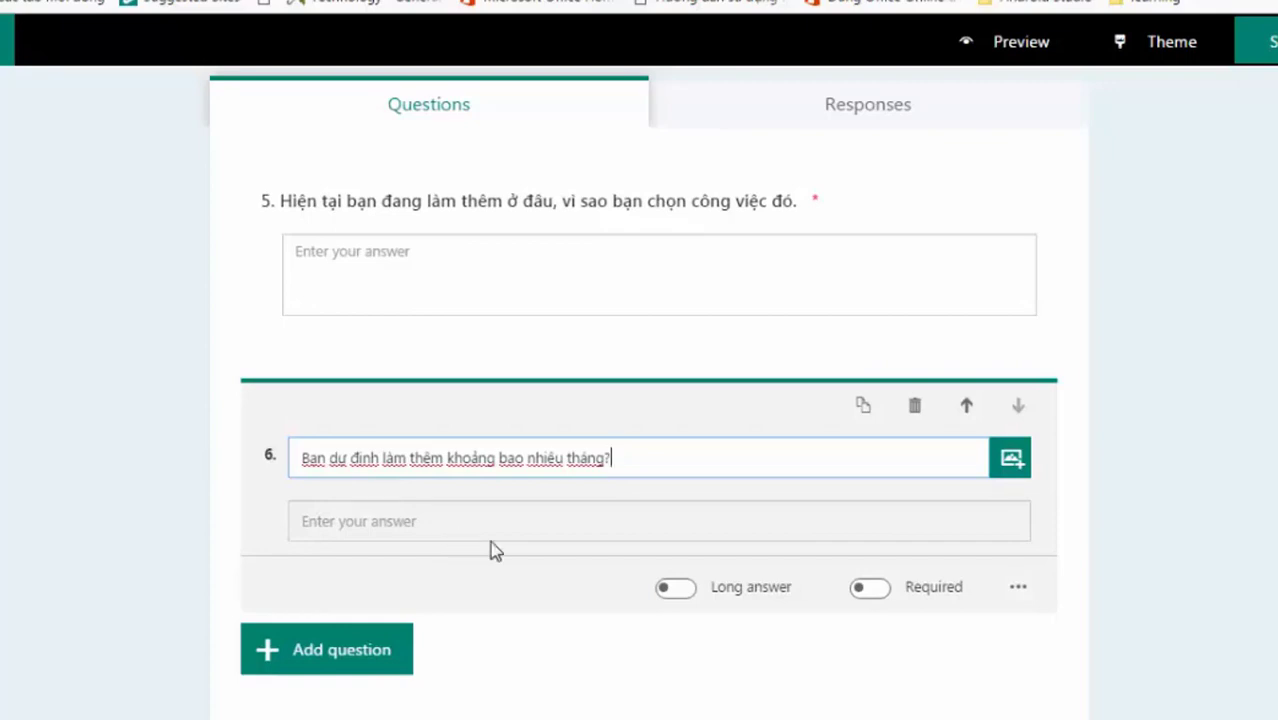
pyautogui.click(870, 589)
# - Restrict question 6's answer to numbers greater than 1 and leave the question's editing mode
pyautogui.click(1018, 590)
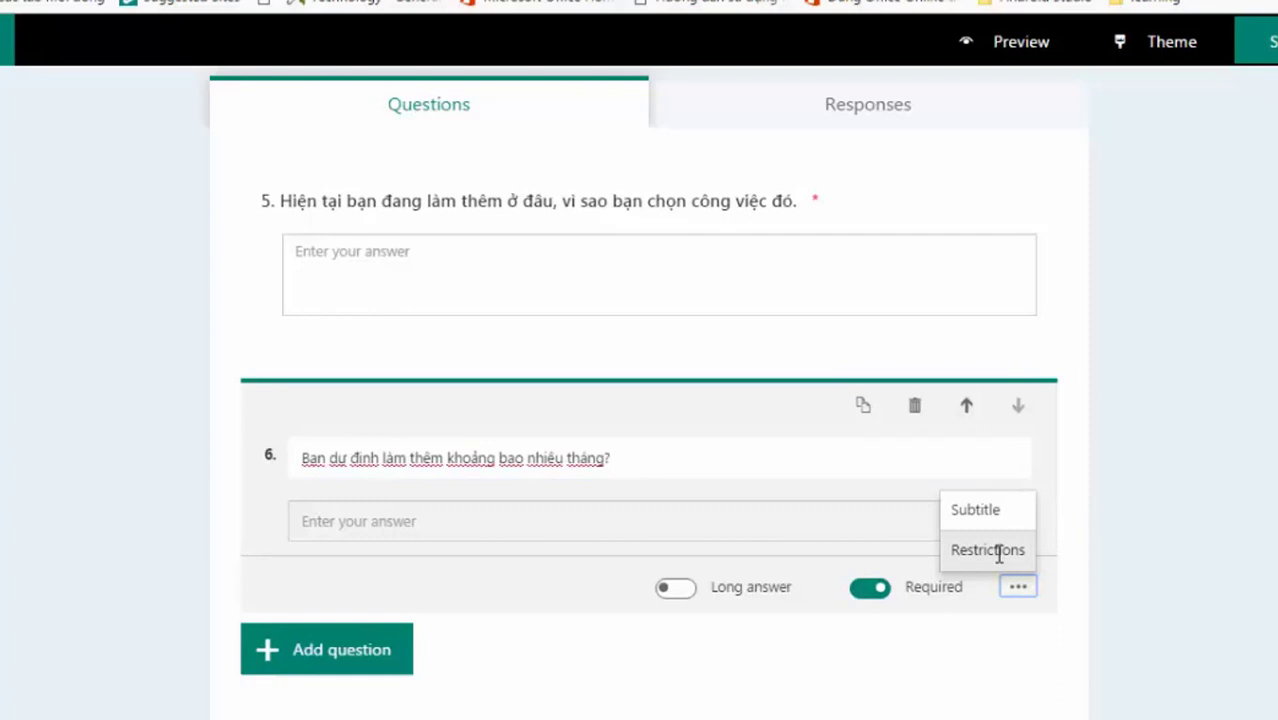
pyautogui.click(990, 550)
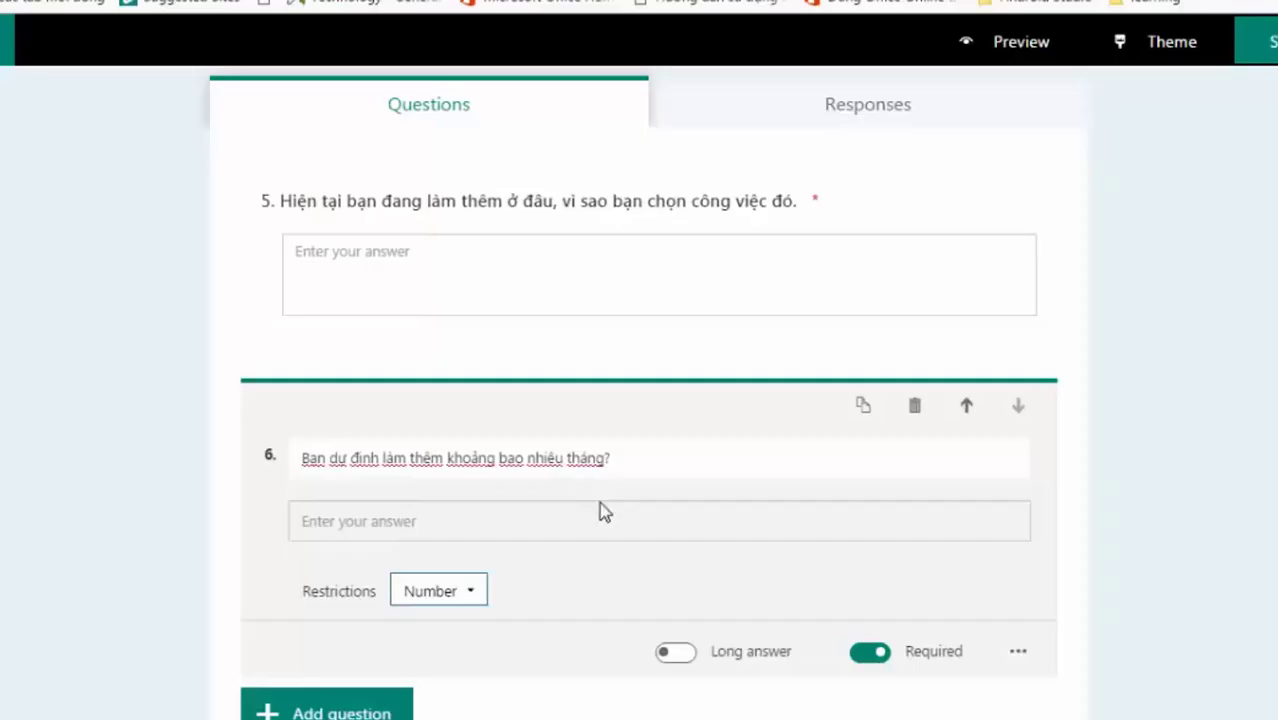
pyautogui.click(472, 592)
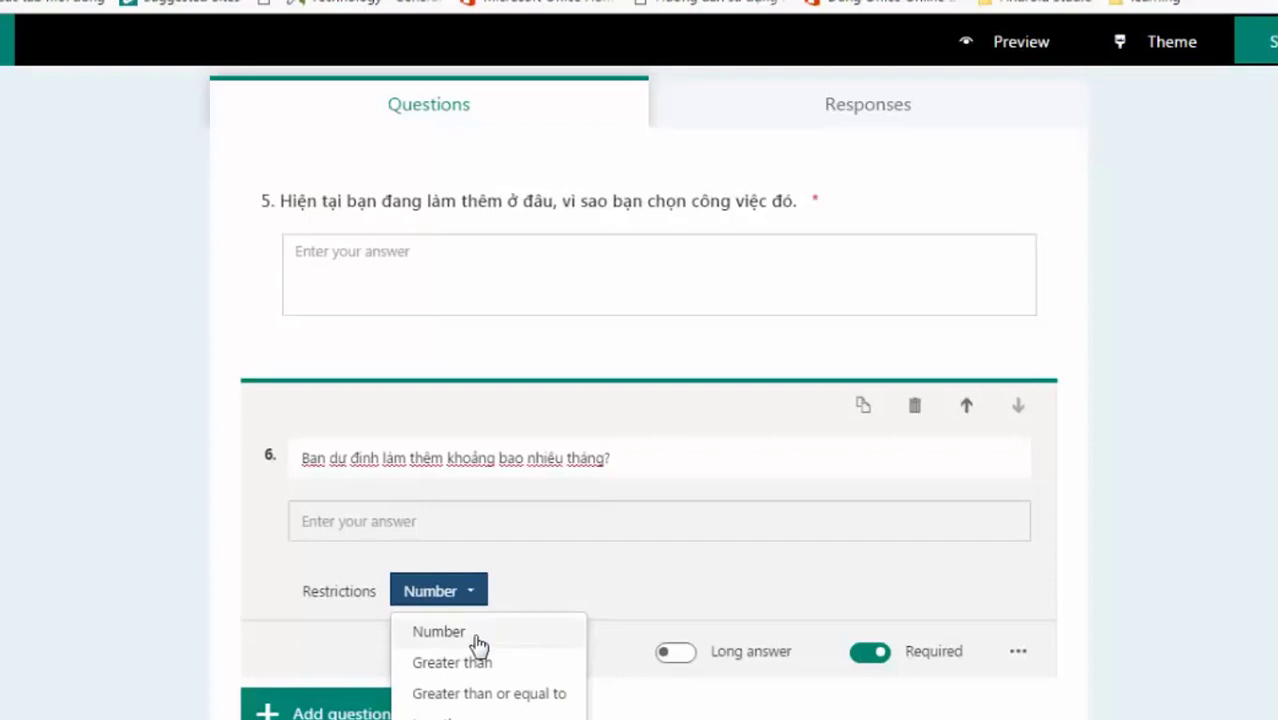
pyautogui.scroll(-2, 462, 540)
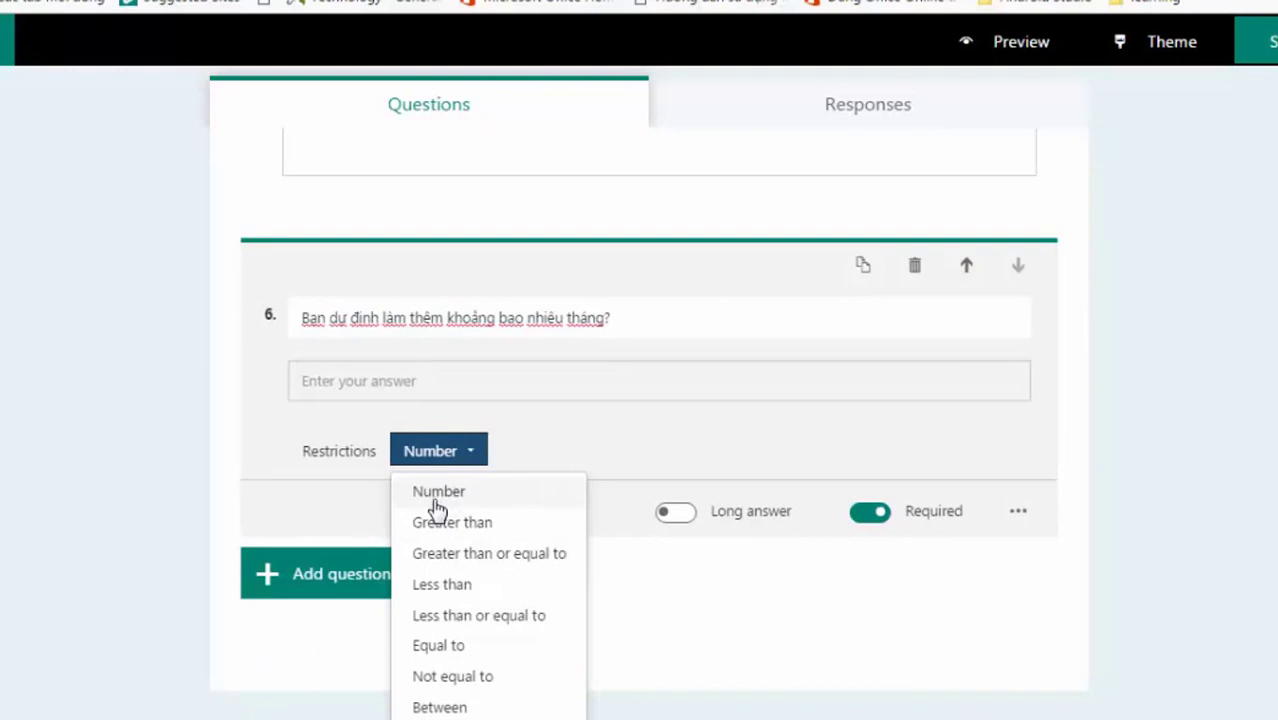
pyautogui.click(479, 526)
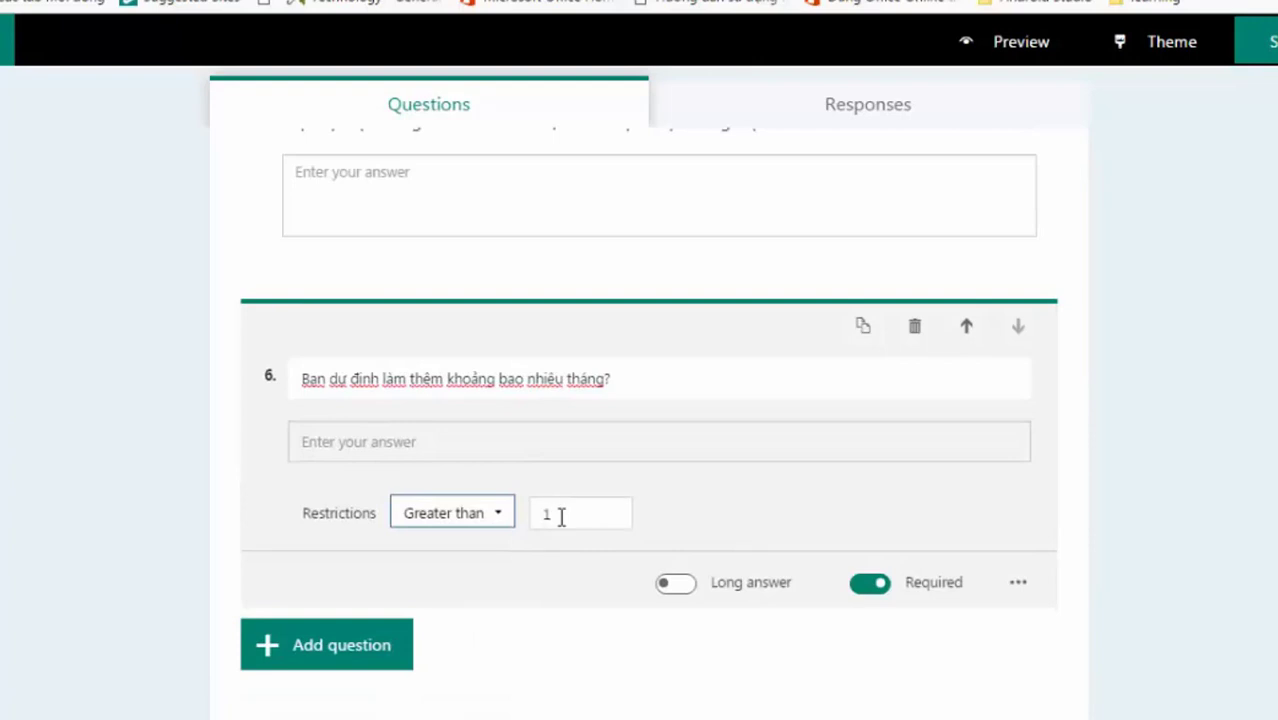
pyautogui.click(498, 528)
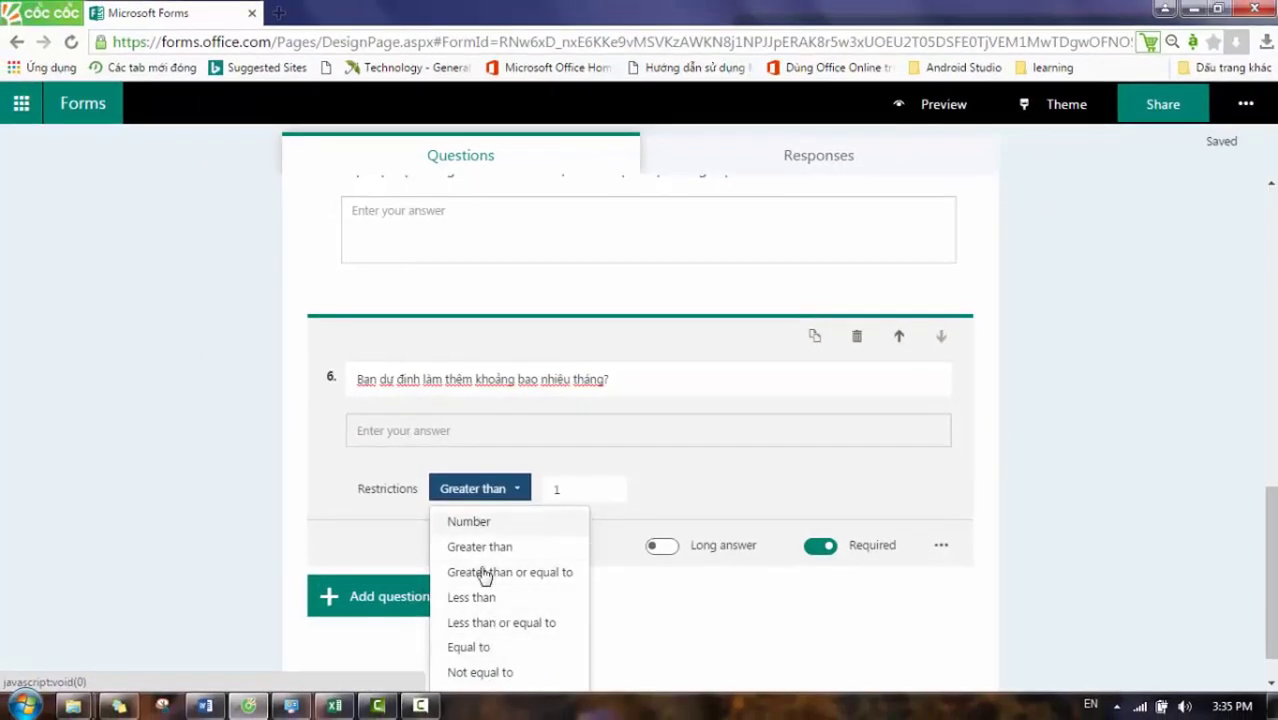
pyautogui.click(520, 497)
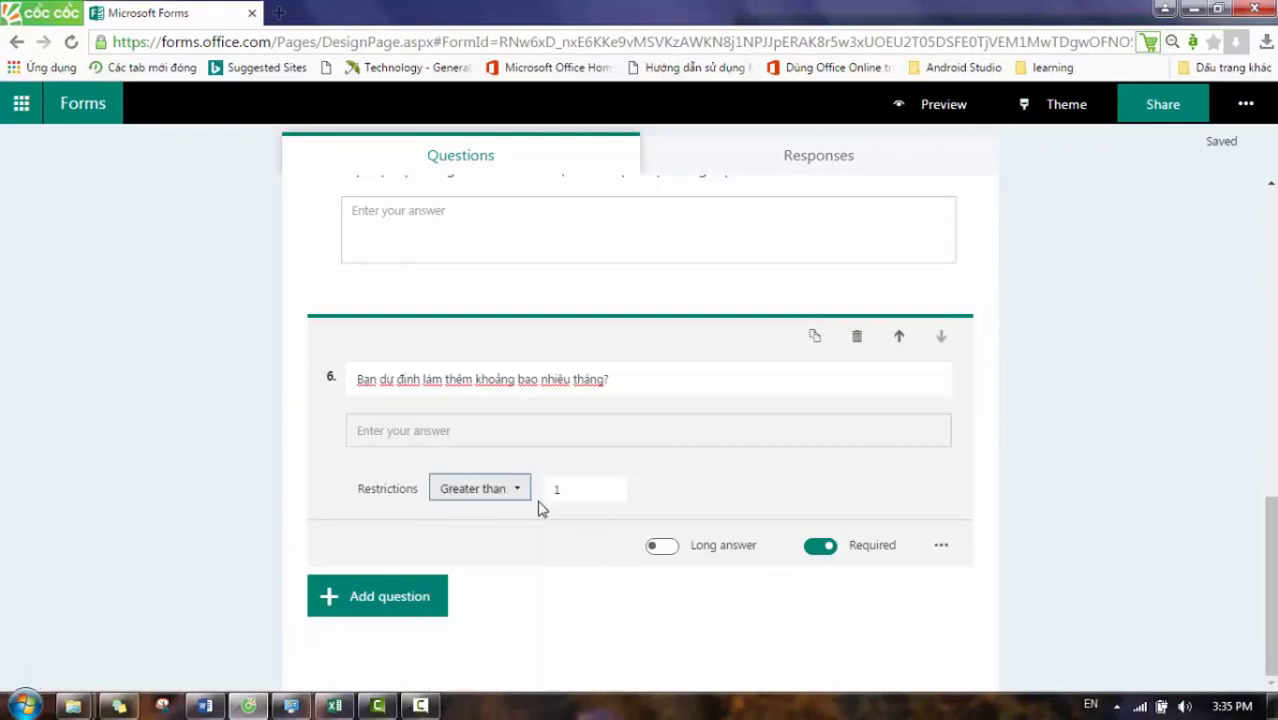
pyautogui.click(540, 640)
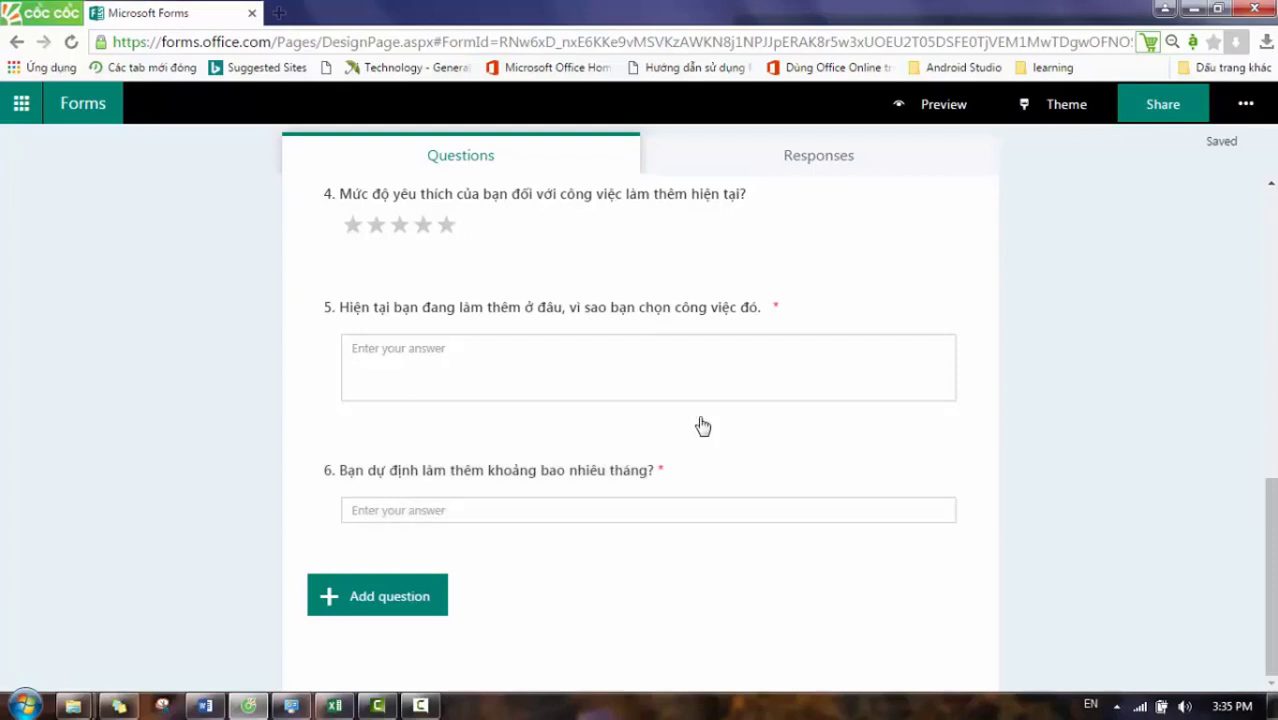
# - Open question 1 for editing and check its image sources, including the local upload file picker, without adding an image
pyautogui.scroll(2, 712, 388)
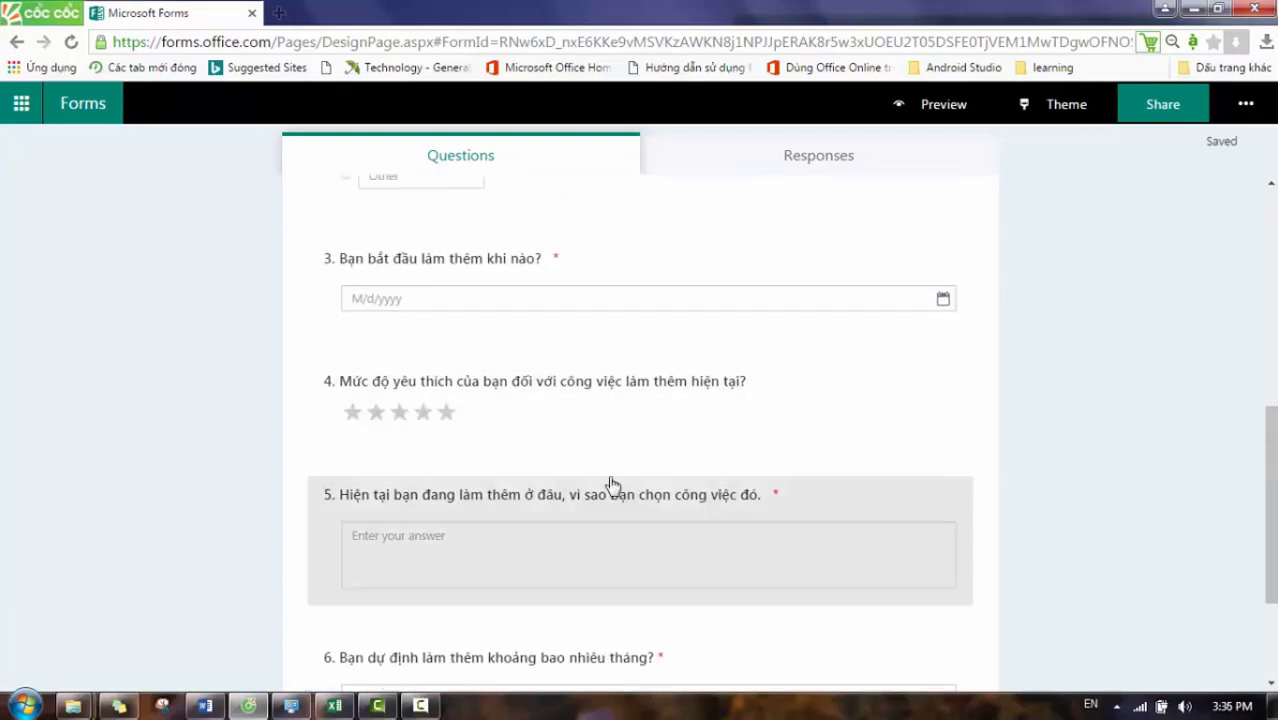
pyautogui.scroll(2, 597, 444)
pyautogui.scroll(2, 600, 443)
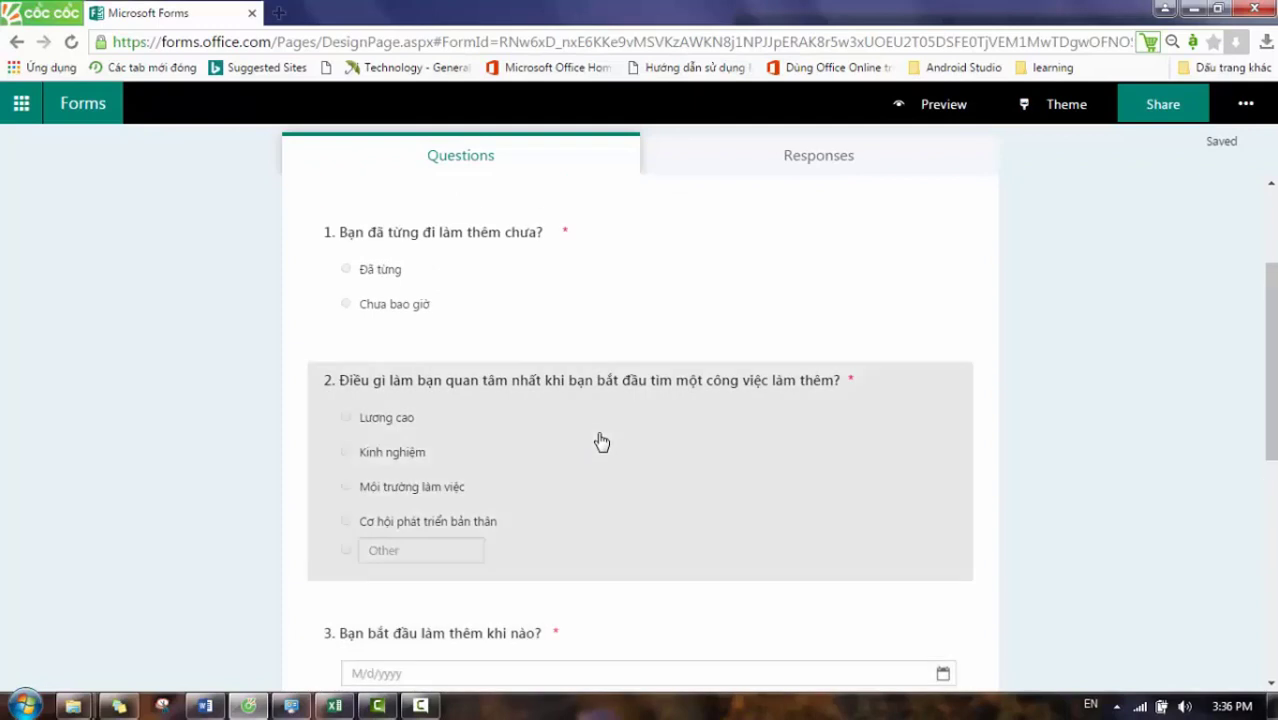
pyautogui.click(608, 306)
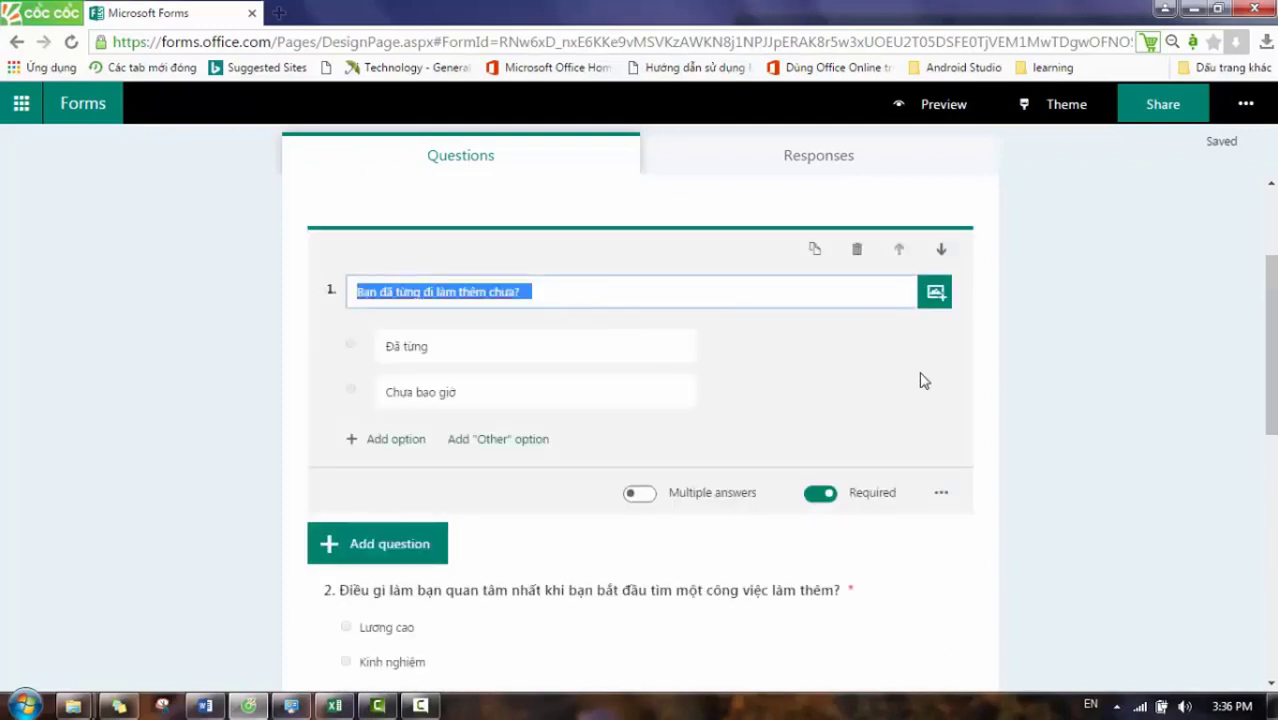
pyautogui.click(936, 296)
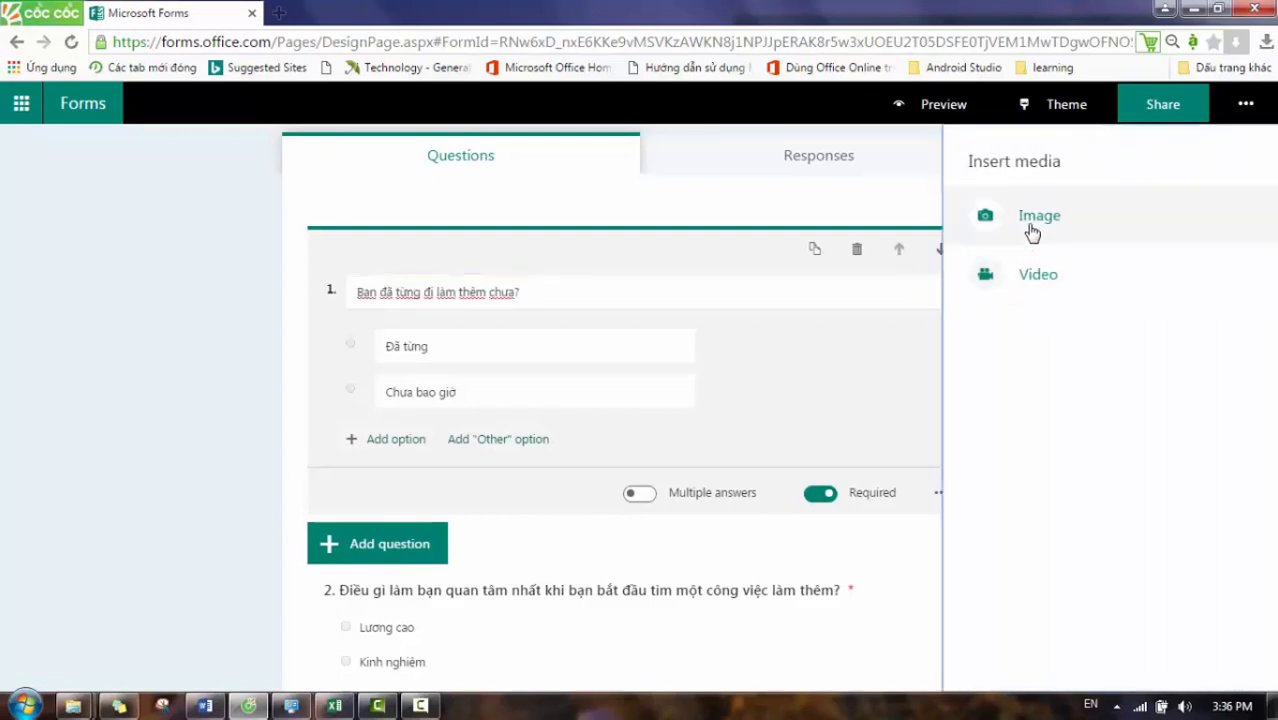
pyautogui.click(1032, 232)
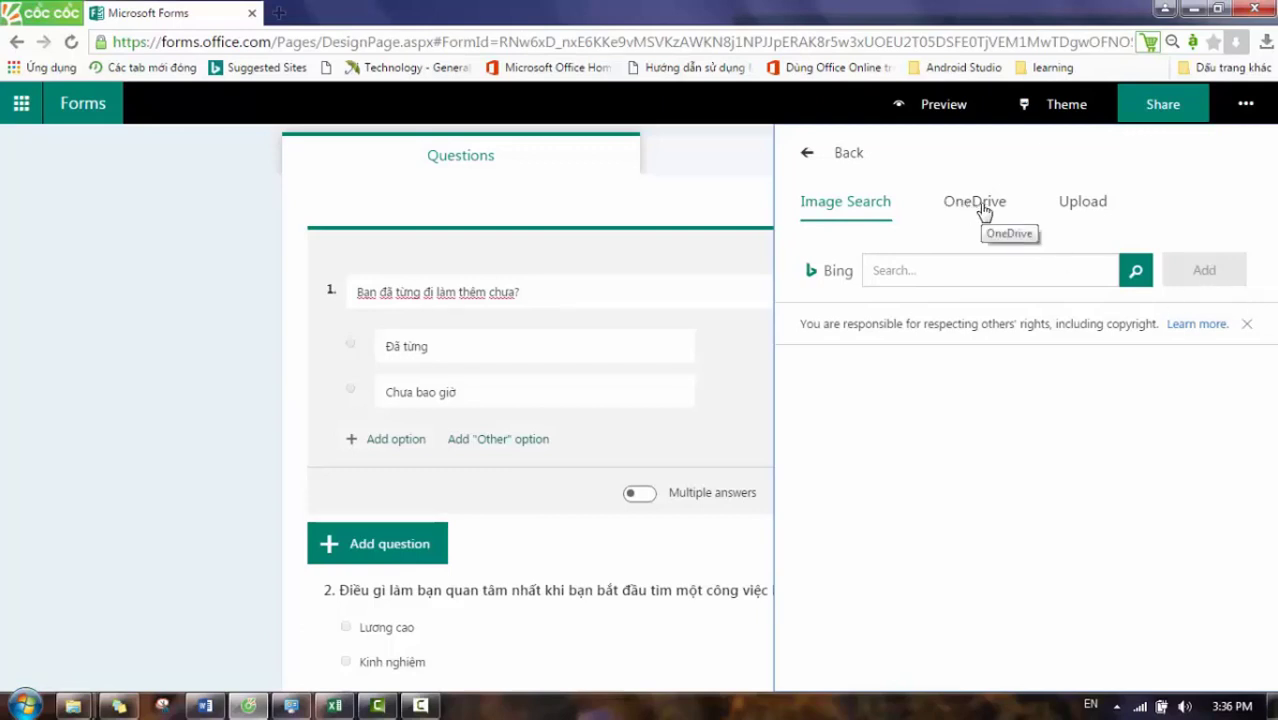
pyautogui.click(1095, 214)
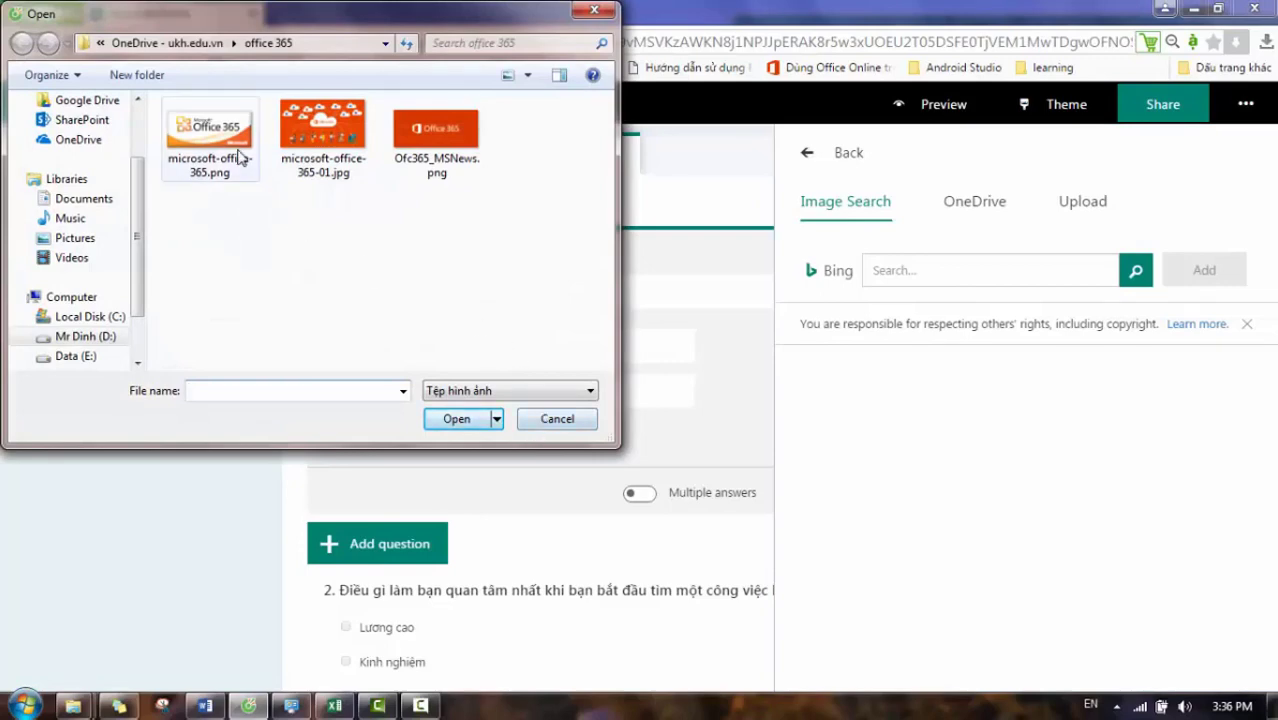
pyautogui.click(551, 425)
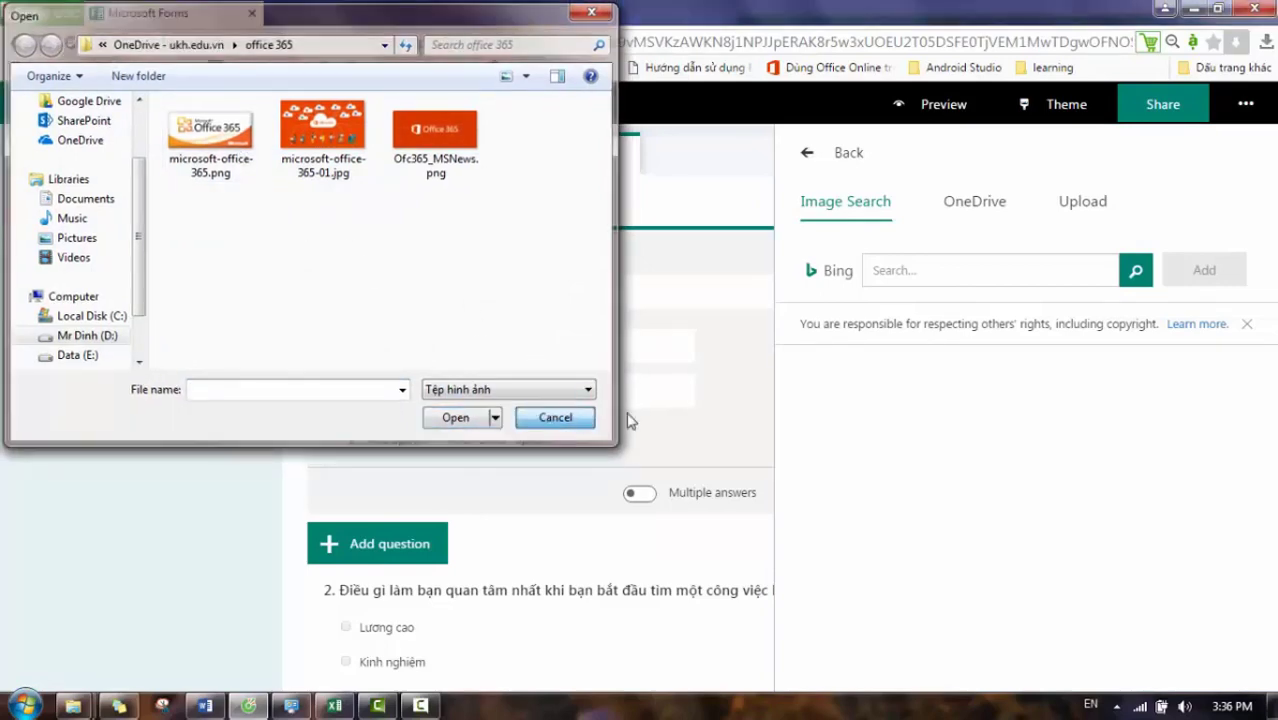
pyautogui.click(807, 156)
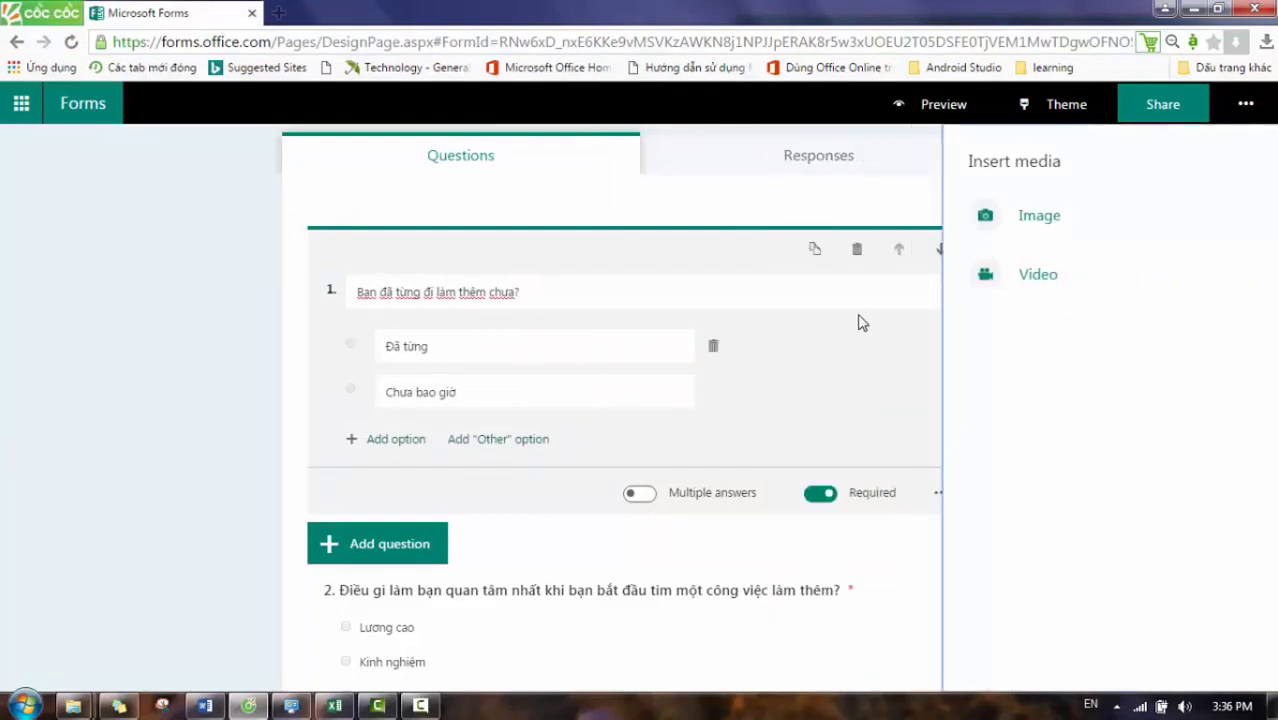
# - Check the YouTube URL option for adding a video to question 1 and switch to editing question 2
pyautogui.click(1001, 289)
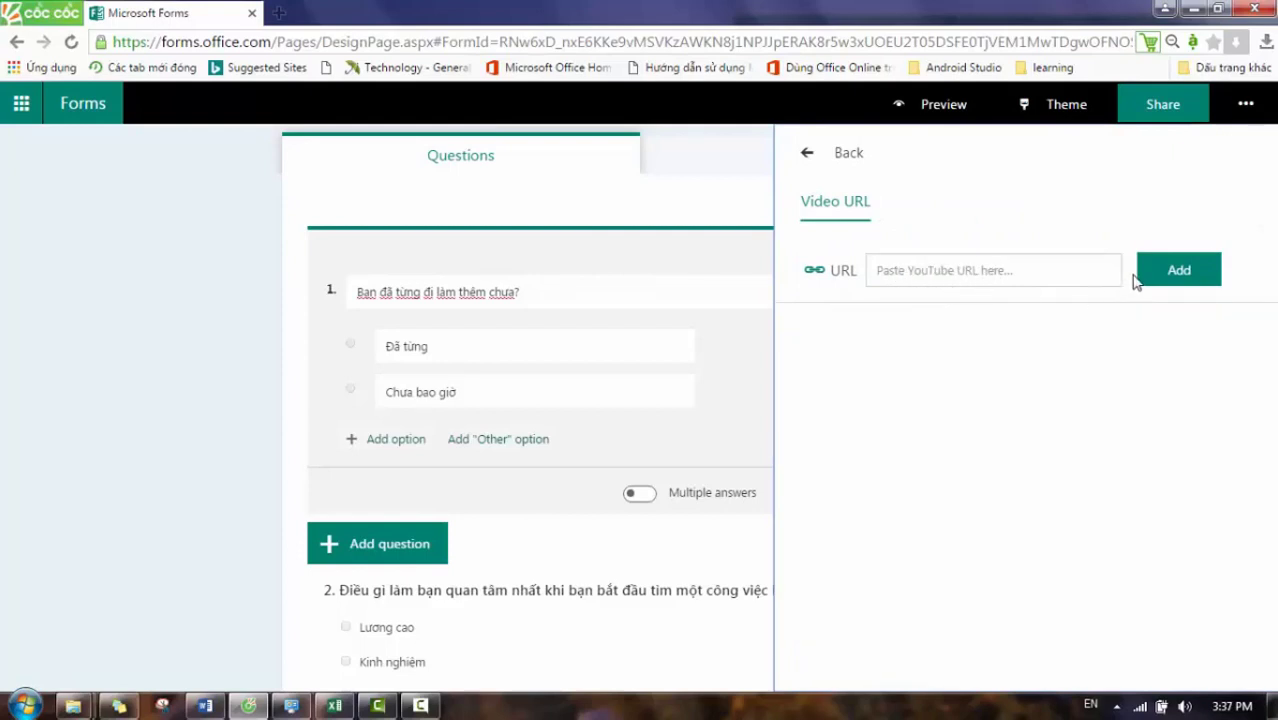
pyautogui.click(1162, 284)
pyautogui.click(530, 626)
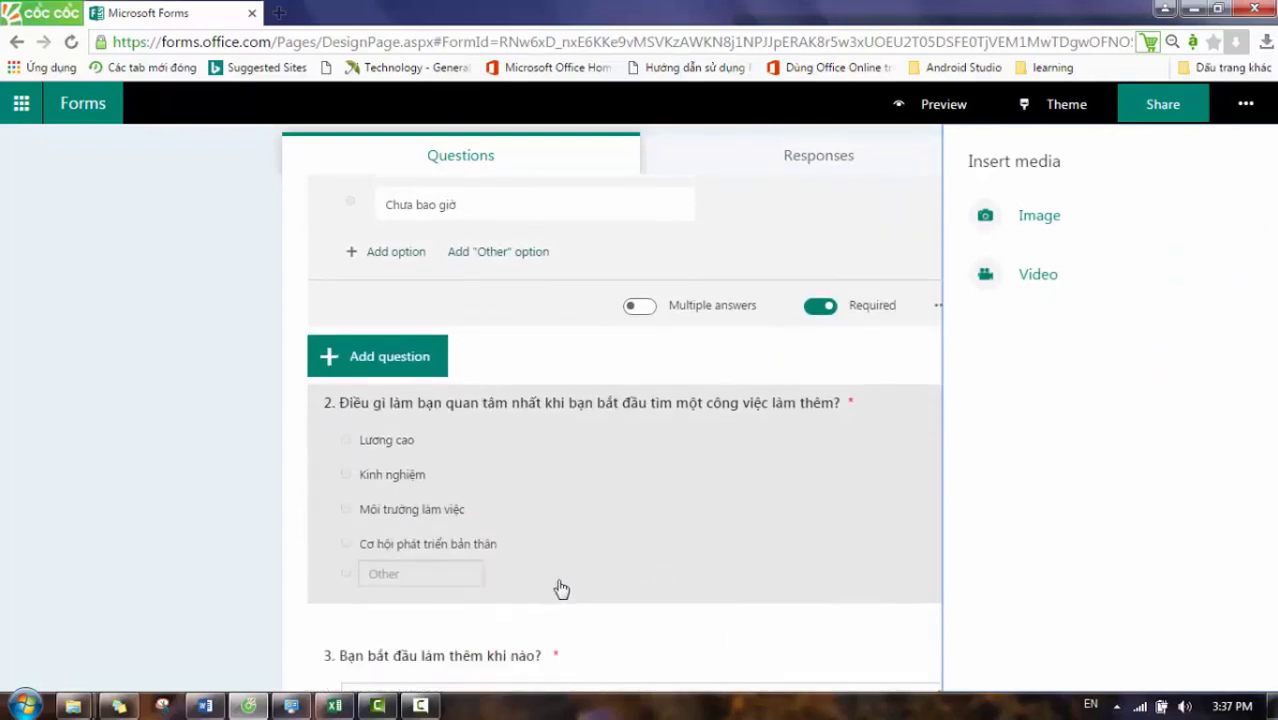
pyautogui.click(616, 488)
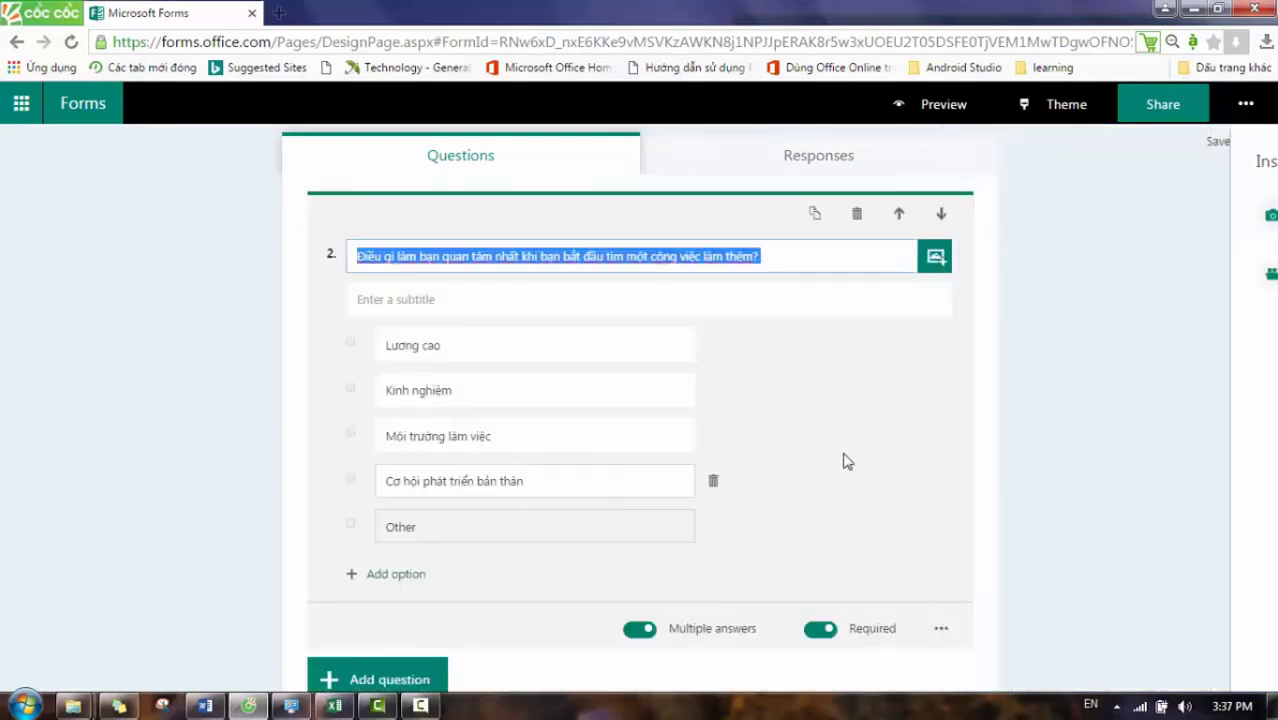
# - Preview the whole survey in both the computer and mobile layouts and return to the form editor
pyautogui.scroll(3, 845, 437)
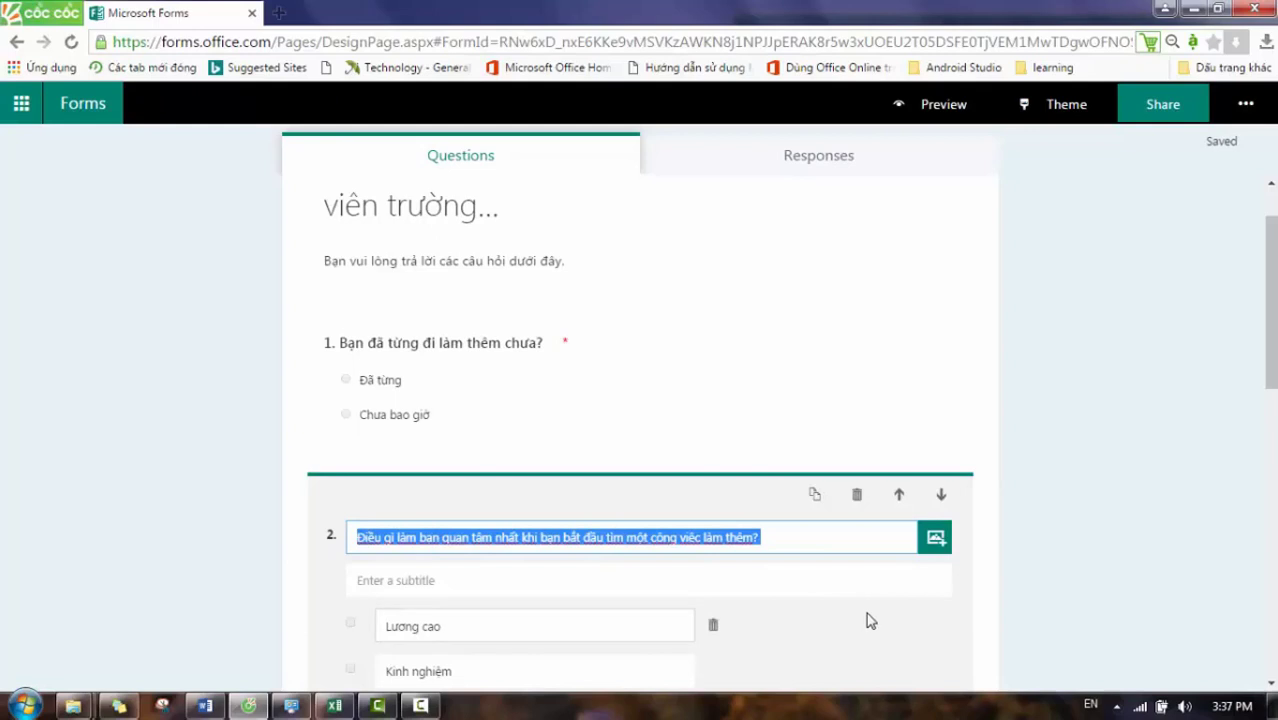
pyautogui.click(930, 110)
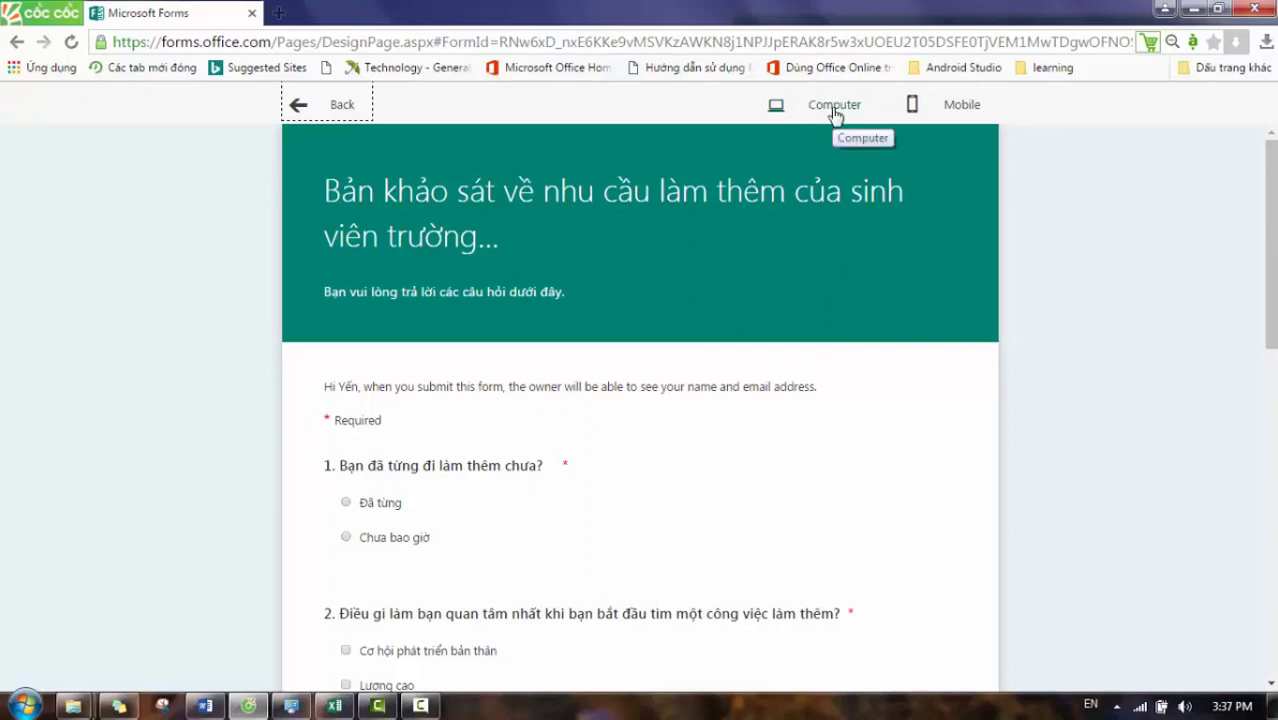
pyautogui.moveTo(1268, 290); pyautogui.dragTo(1204, 125)
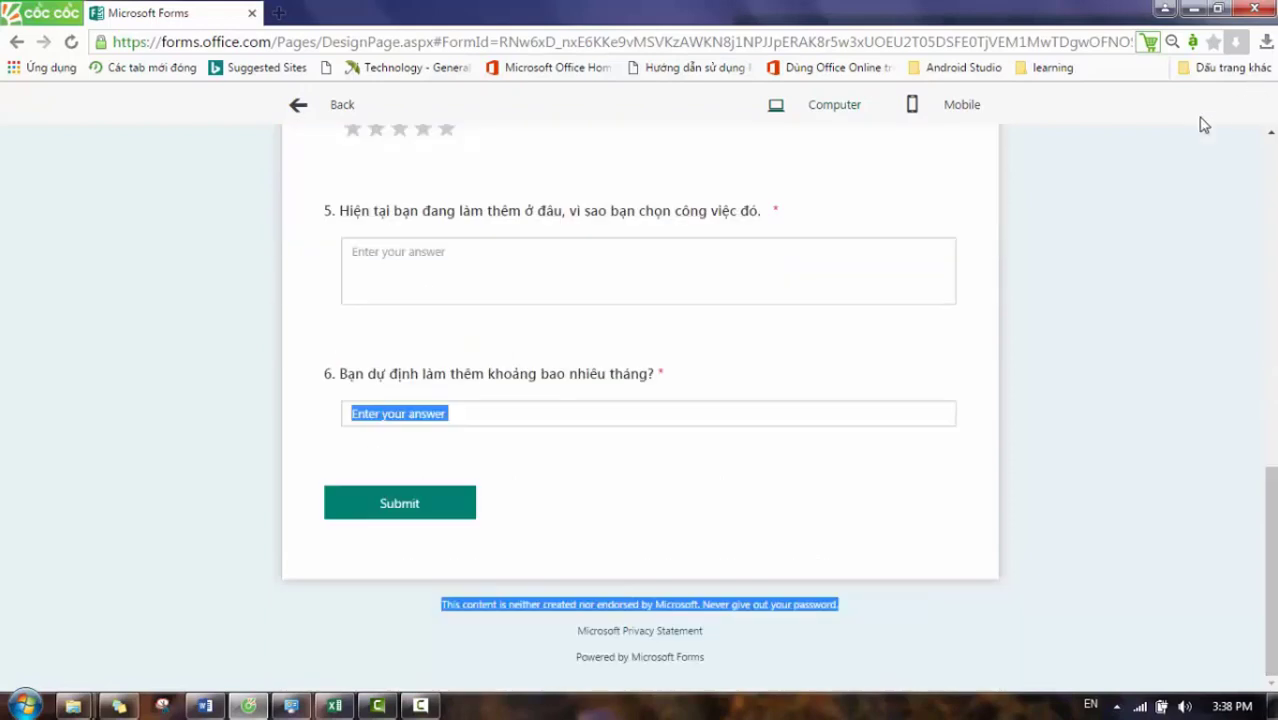
pyautogui.click(963, 112)
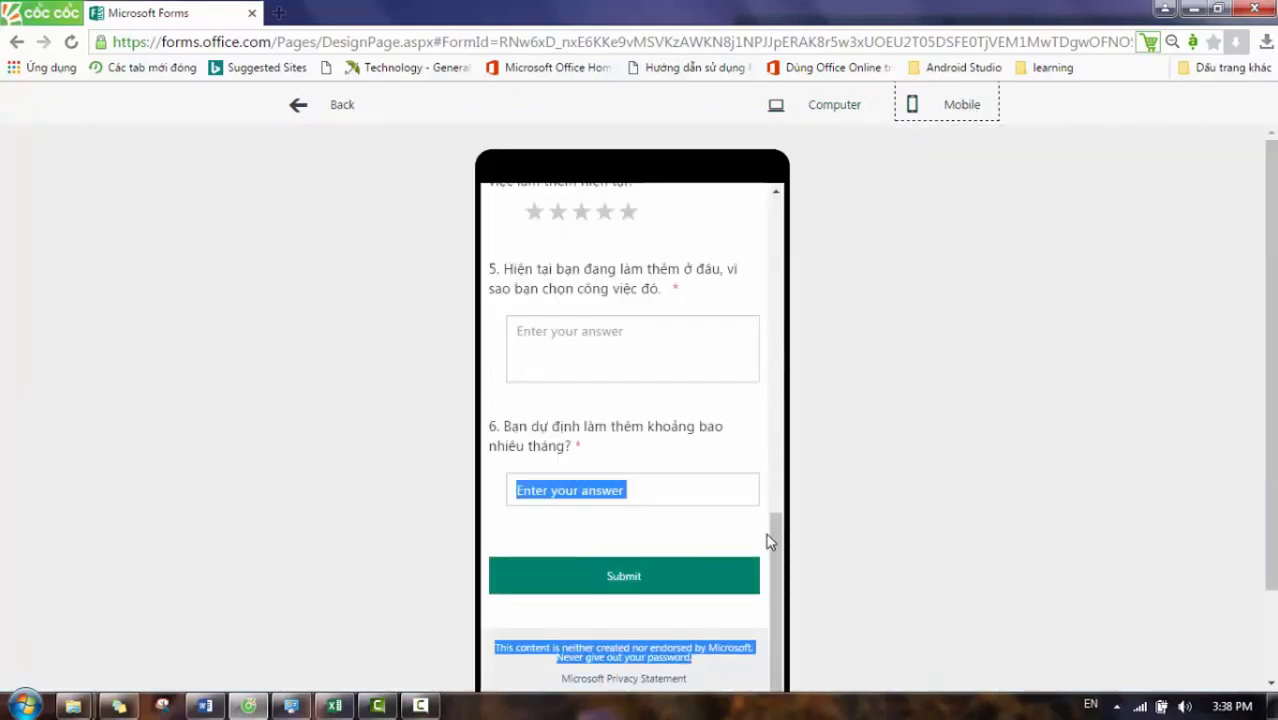
pyautogui.moveTo(770, 540); pyautogui.dragTo(766, 225)
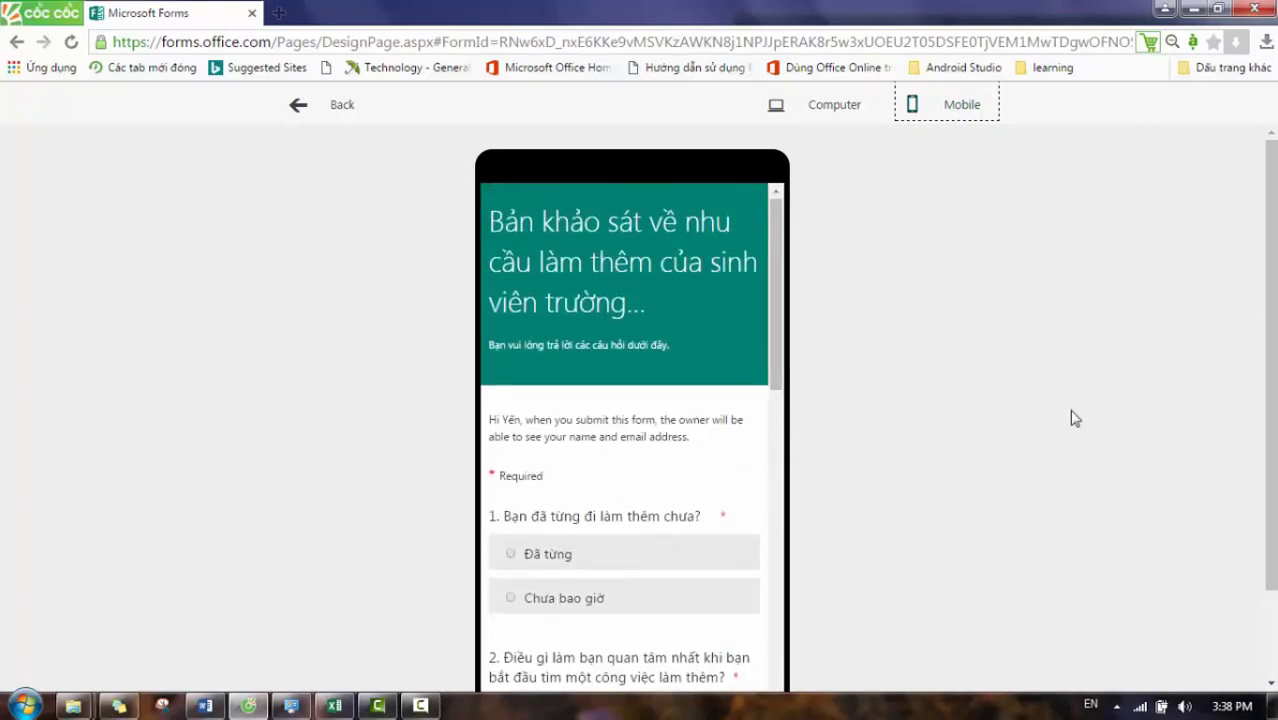
pyautogui.moveTo(1270, 336); pyautogui.dragTo(1270, 422)
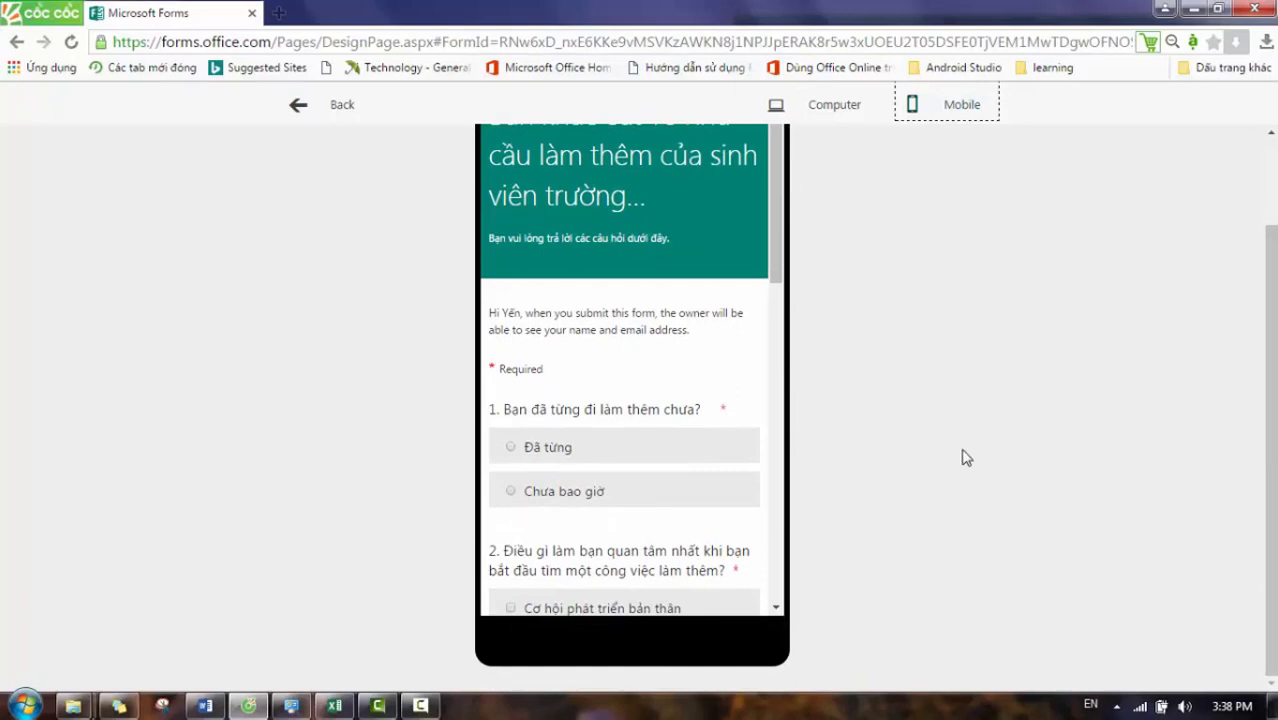
pyautogui.click(333, 111)
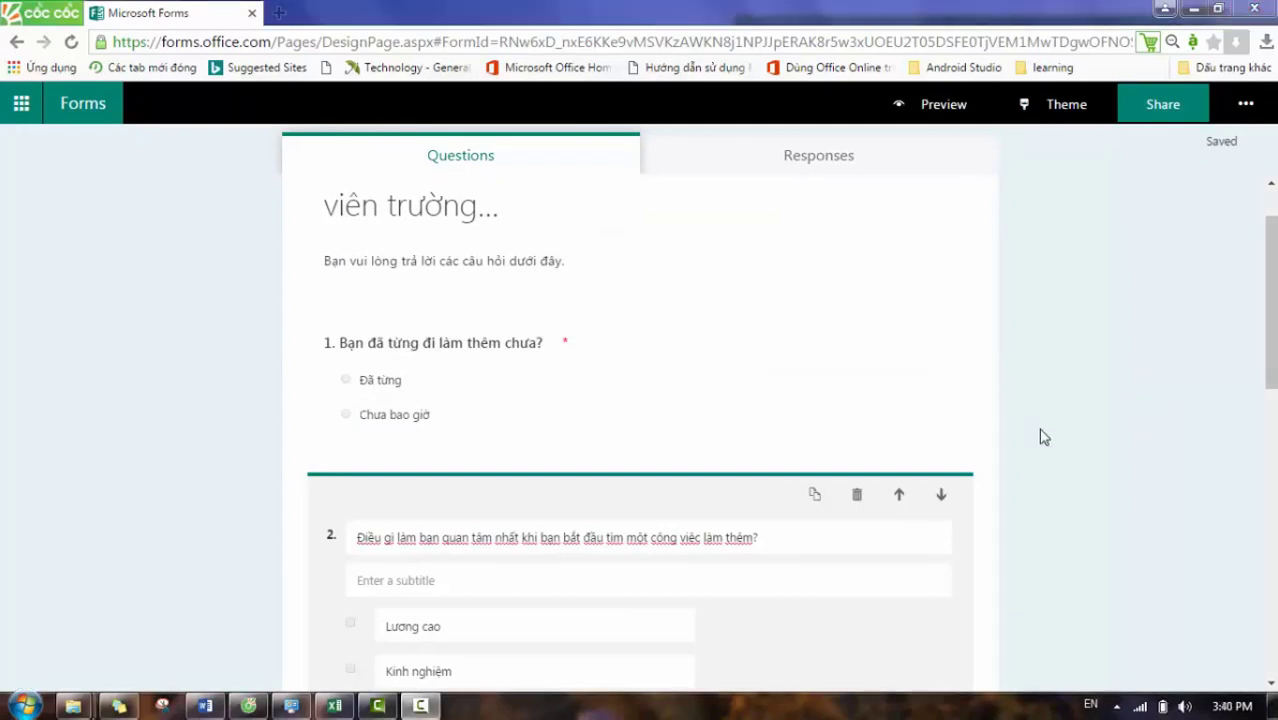
# - Open the form's settings and change the Windows color scheme to Windows 7 Basic
pyautogui.click(1245, 108)
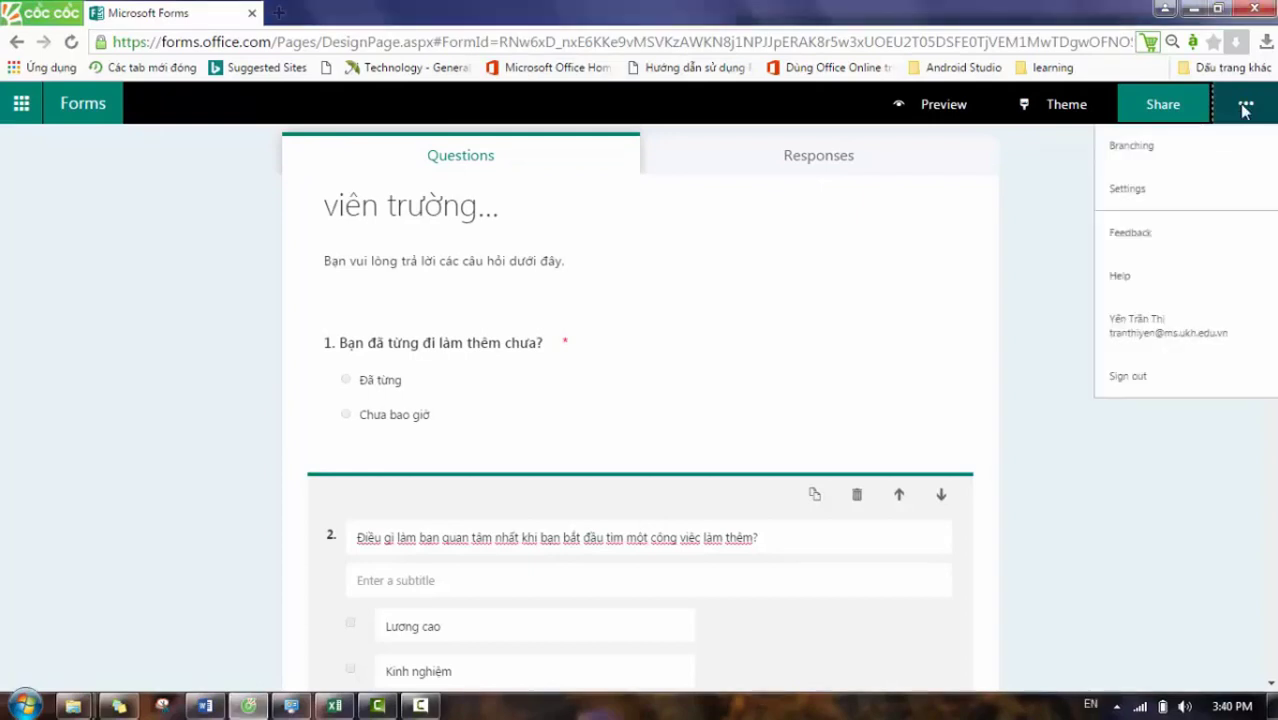
pyautogui.click(1141, 207)
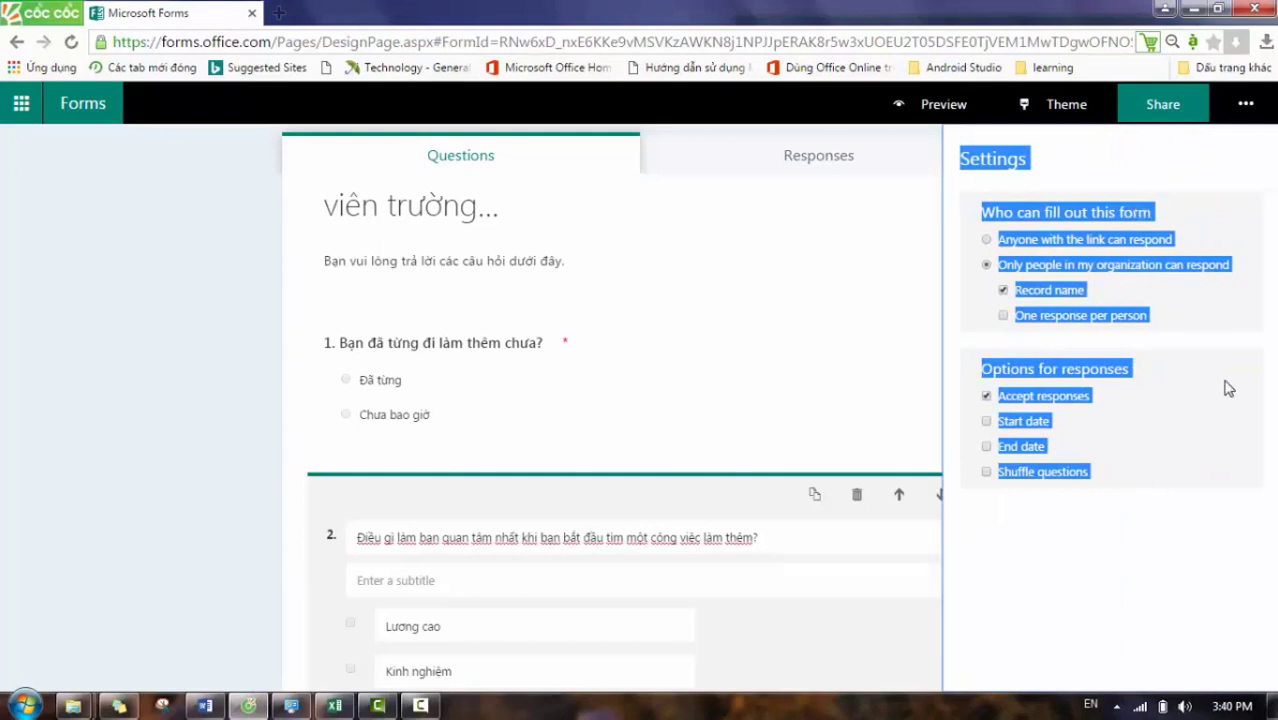
pyautogui.click(1248, 549)
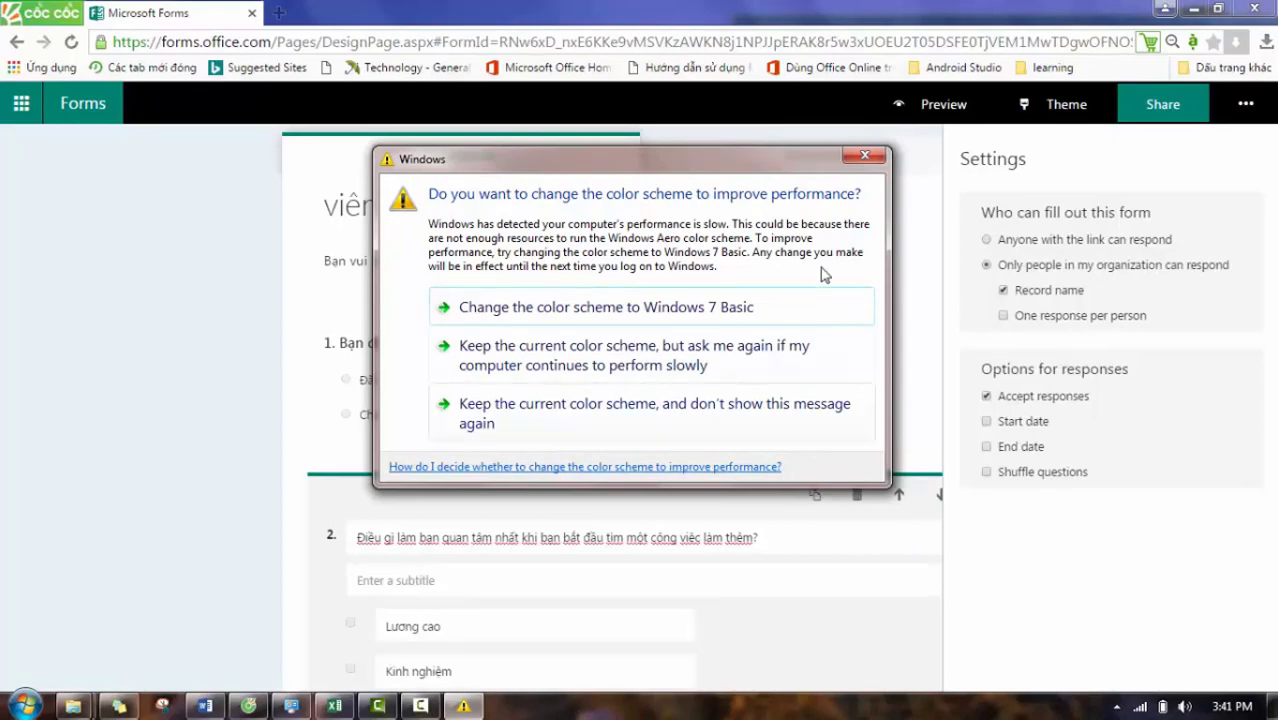
pyautogui.click(677, 318)
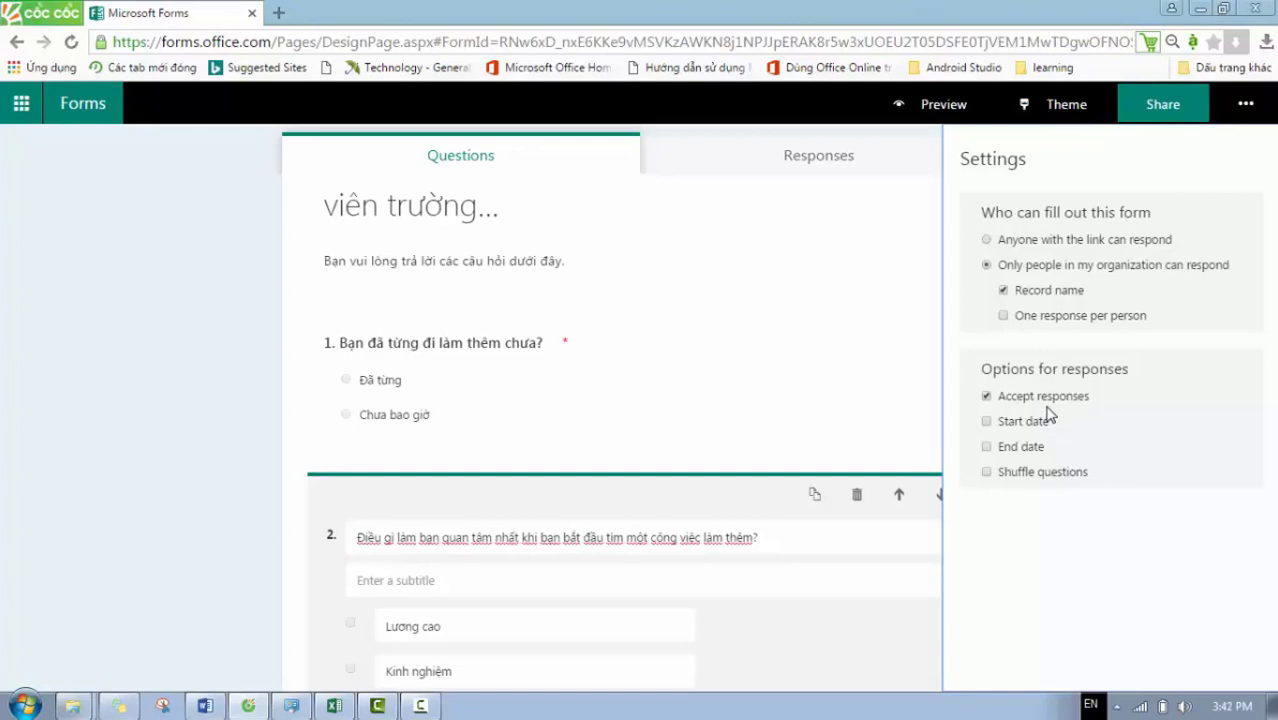
# - Try the start date, end date and shuffle questions response options, and turn them all off again
pyautogui.click(987, 424)
pyautogui.click(987, 491)
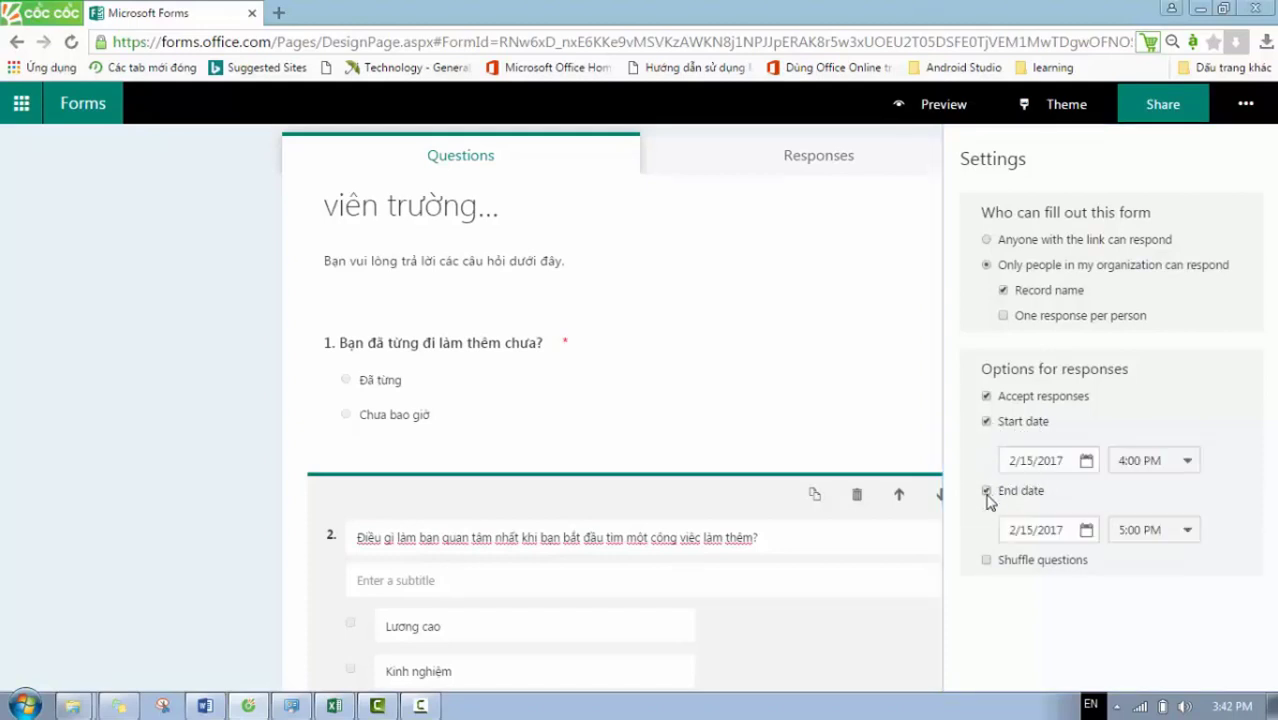
pyautogui.click(987, 491)
pyautogui.click(987, 421)
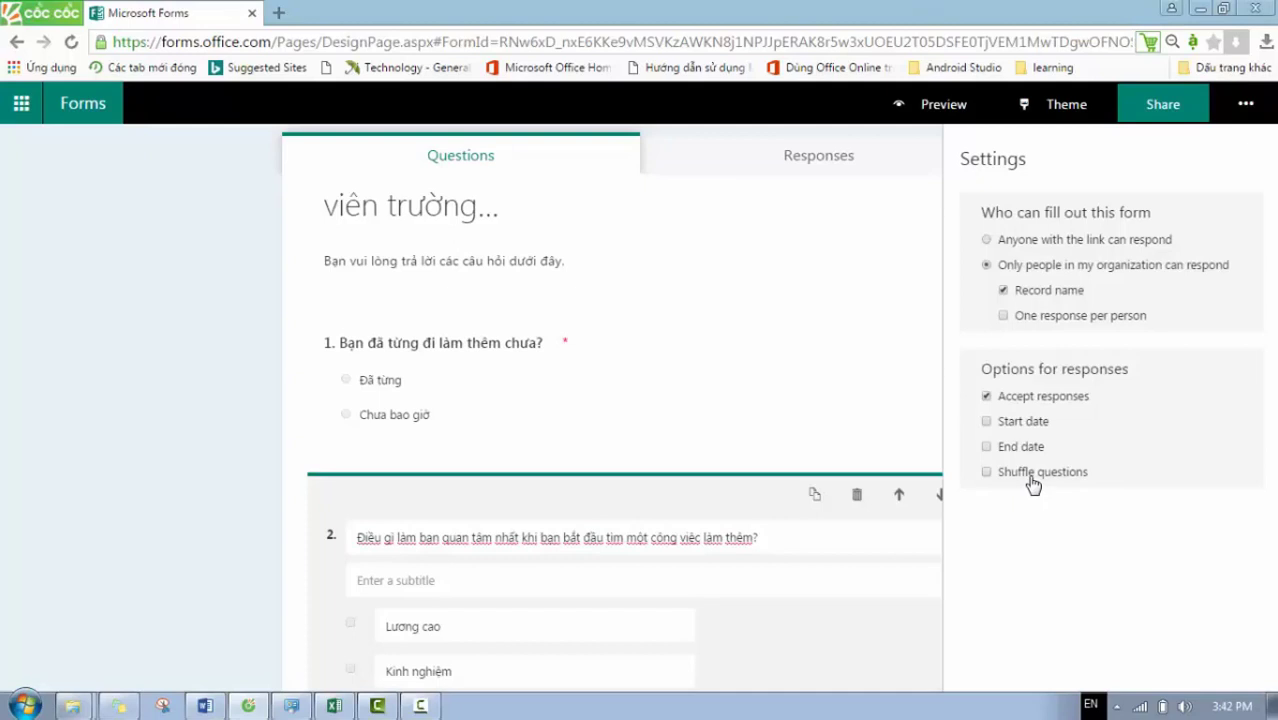
pyautogui.click(987, 474)
pyautogui.click(986, 474)
# - Open the form's sharing options and view its QR code and its embed code for a webpage or Sway
pyautogui.click(1164, 112)
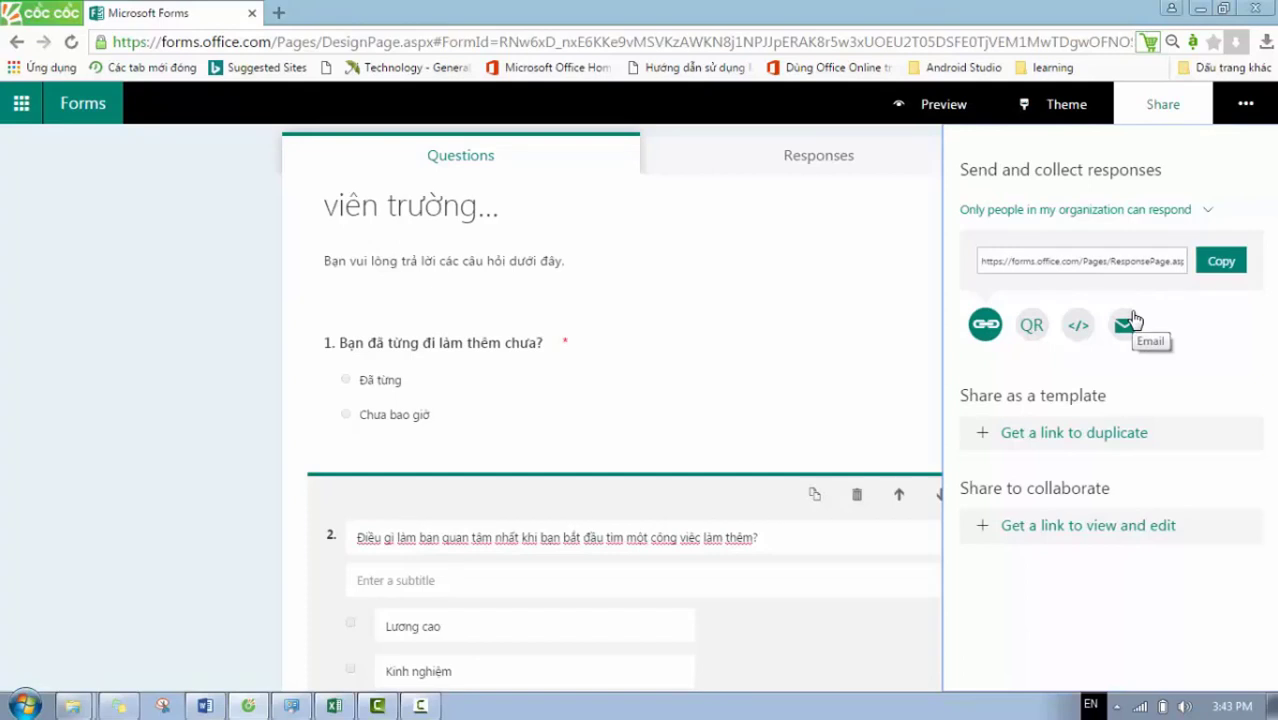
pyautogui.click(1034, 334)
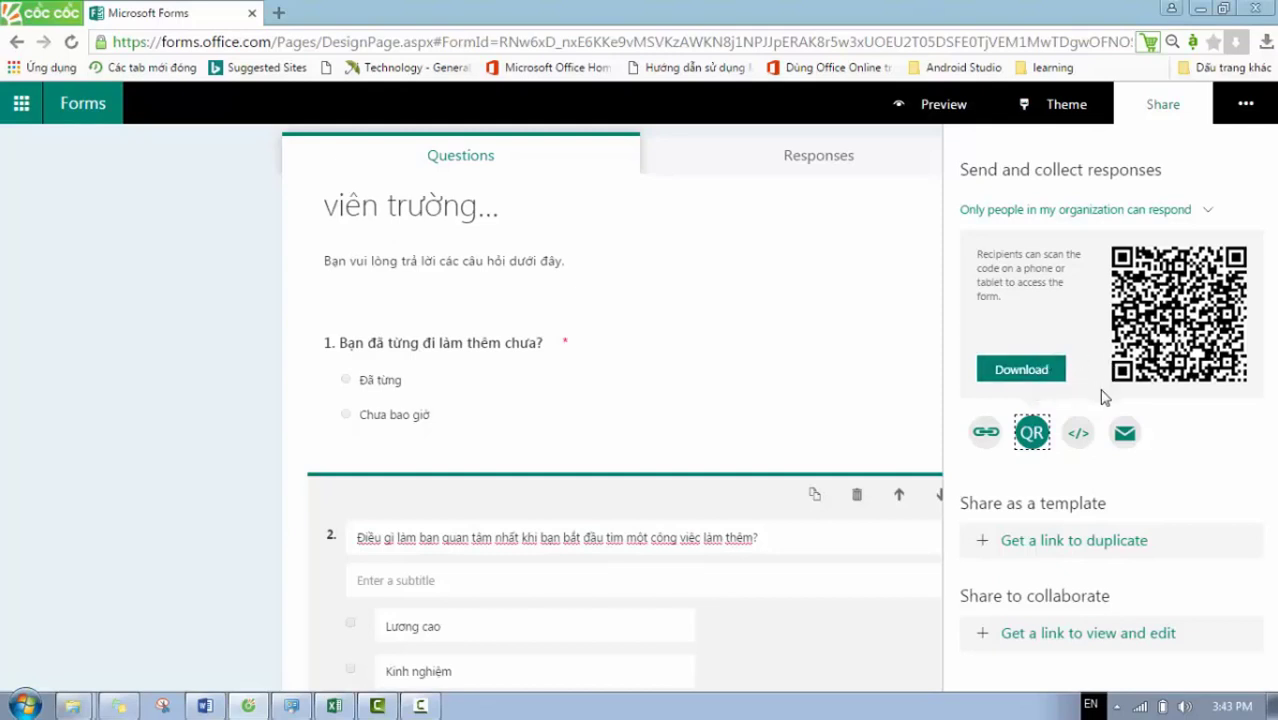
pyautogui.click(1080, 440)
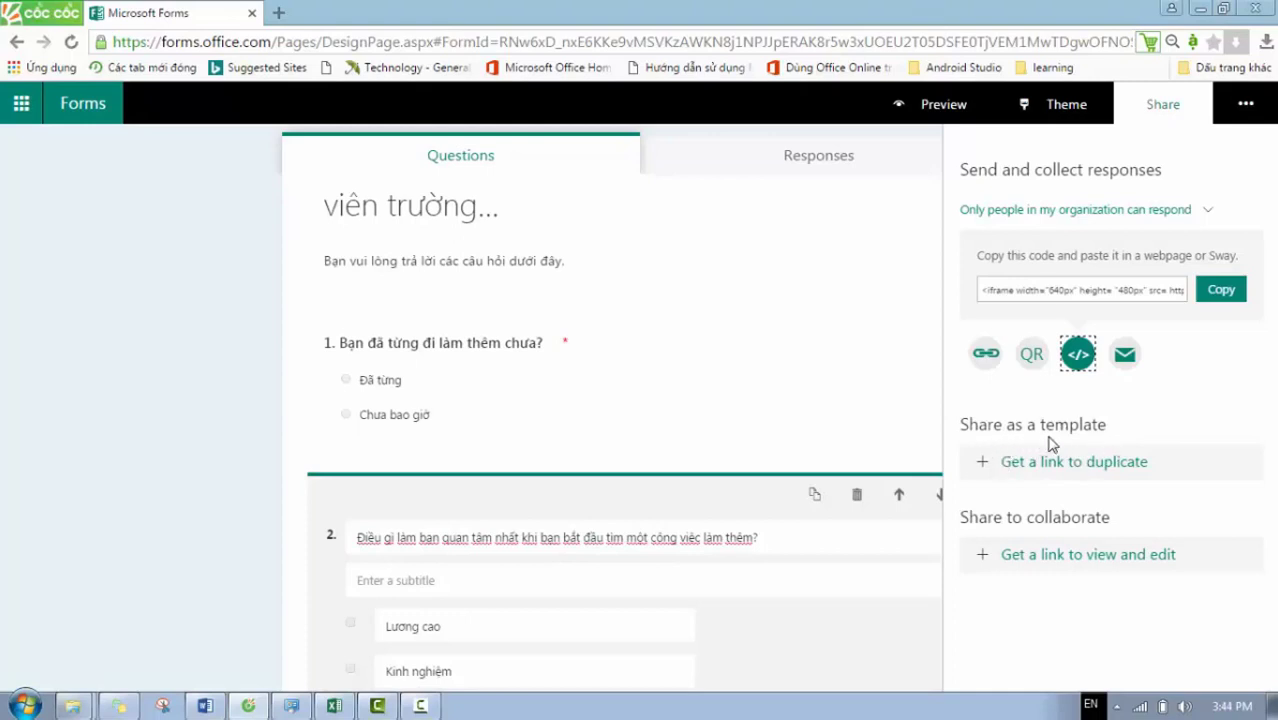
# - Create a collaboration link to view and edit the form, and copy the link for collecting responses
pyautogui.click(1080, 563)
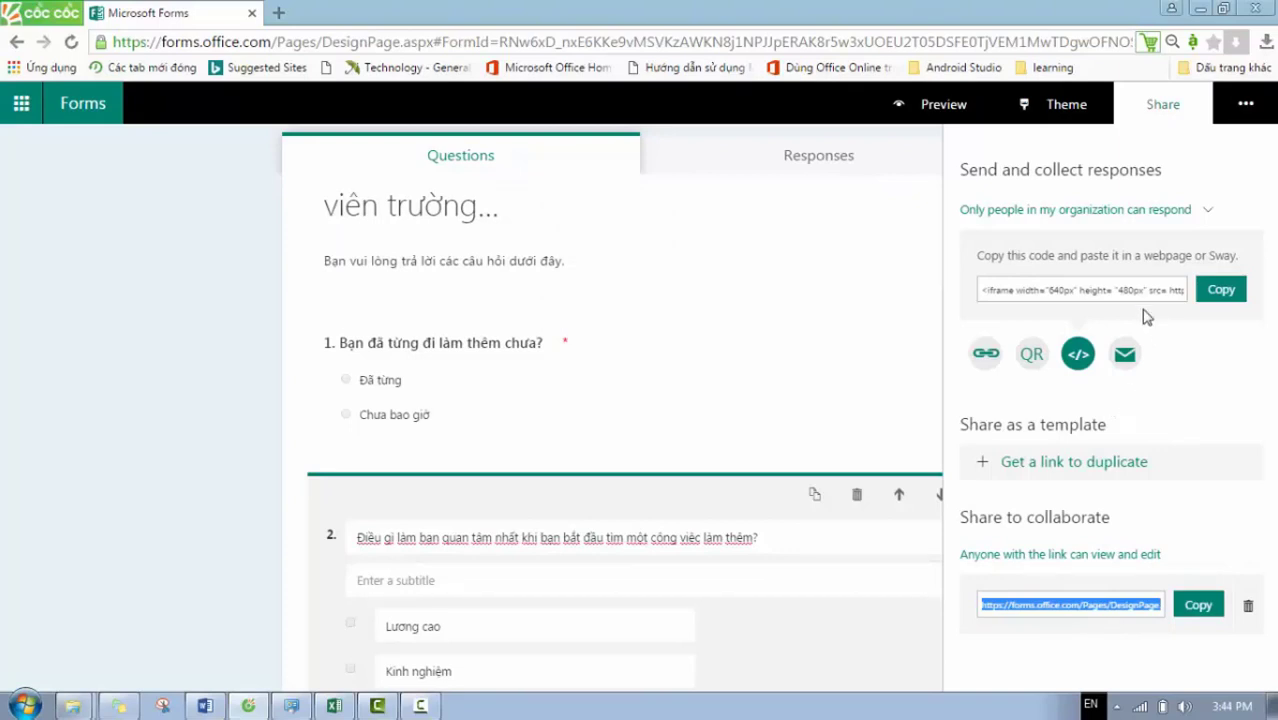
pyautogui.click(986, 353)
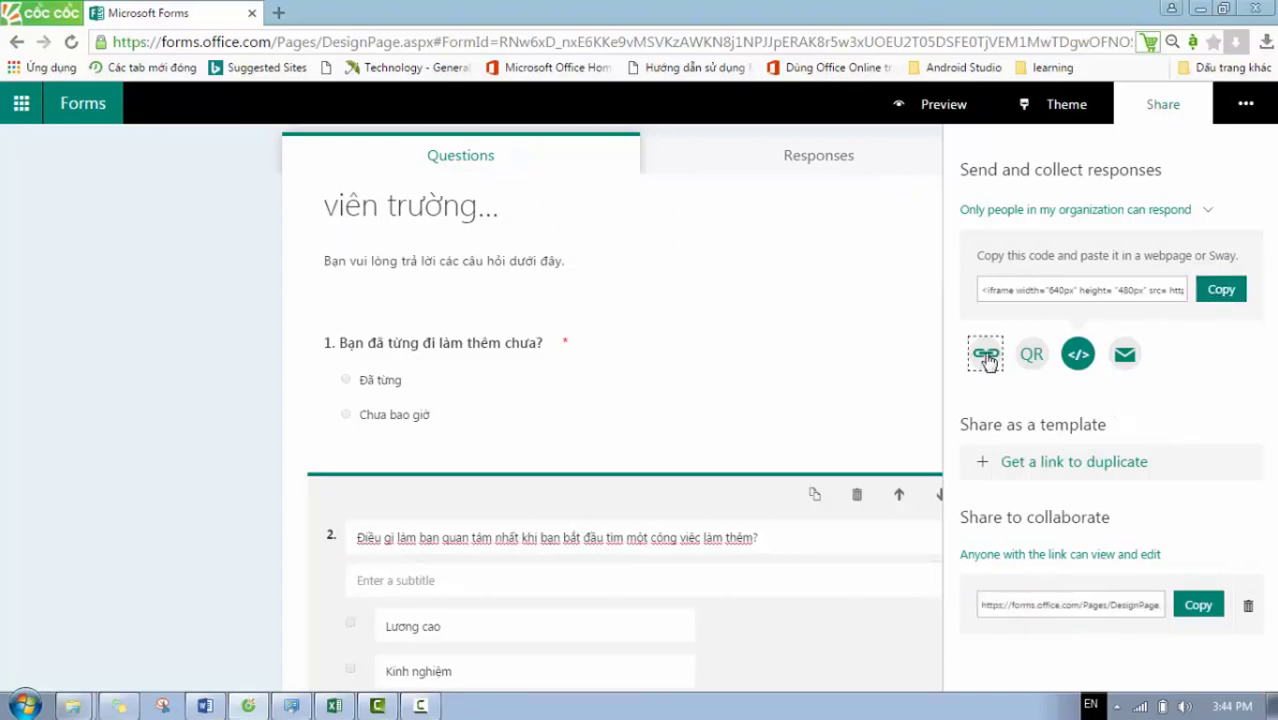
pyautogui.click(1221, 262)
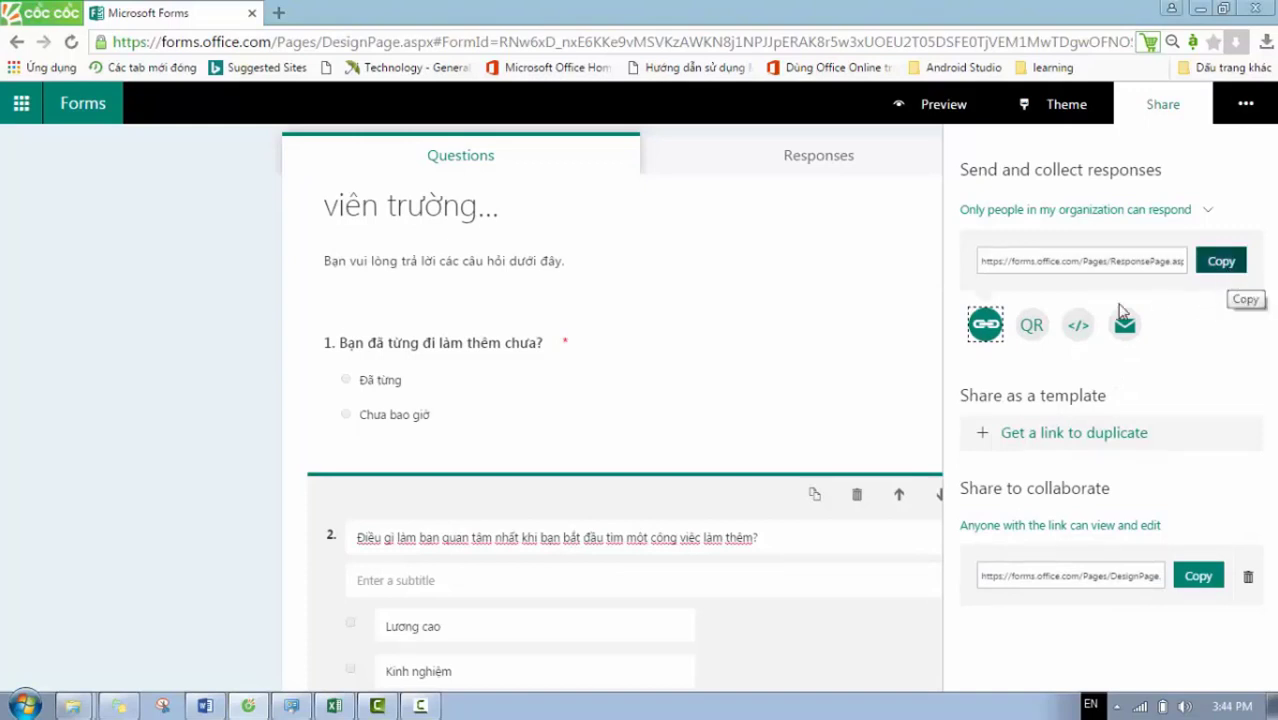
# - Check the current form's responses, and open the responses of the graduate employment survey "PHIẾU KHẢO SÁT TÌNH TRẠNG VIỆC LÀM CỦA SINH VIÊN SAU KHI TỐT NGHIỆP"
pyautogui.click(797, 163)
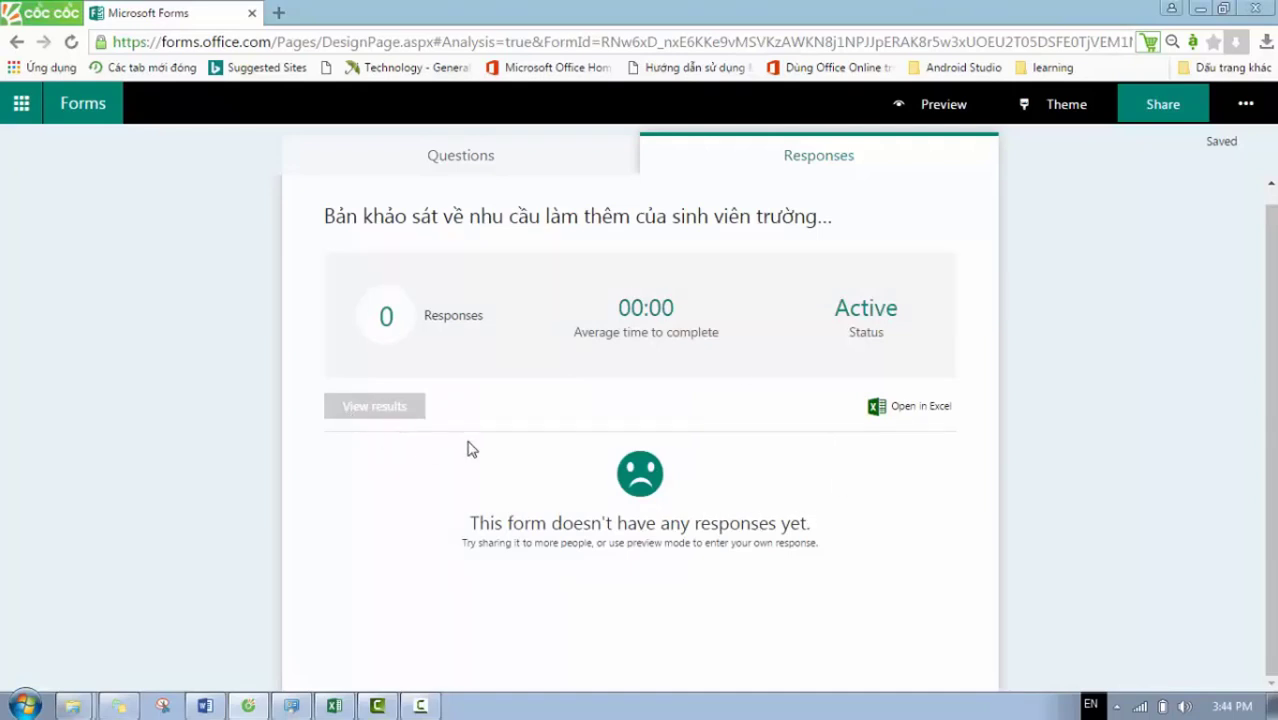
pyautogui.click(70, 119)
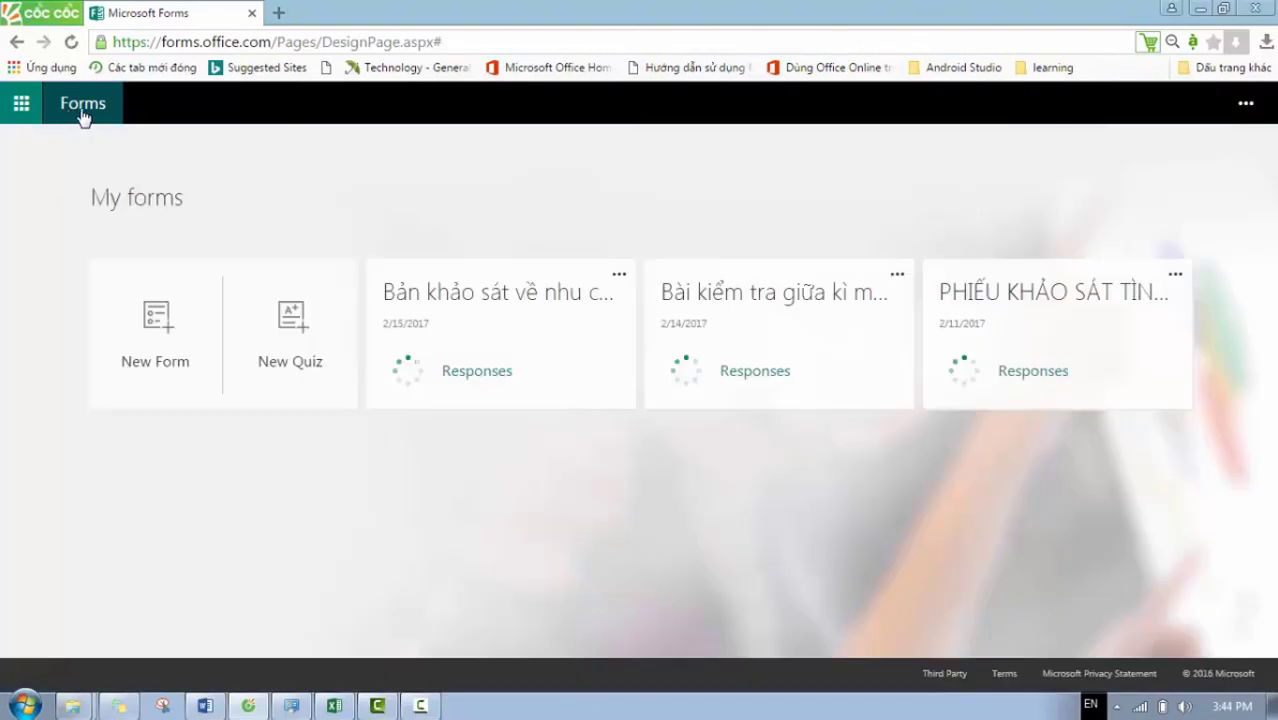
pyautogui.click(1043, 345)
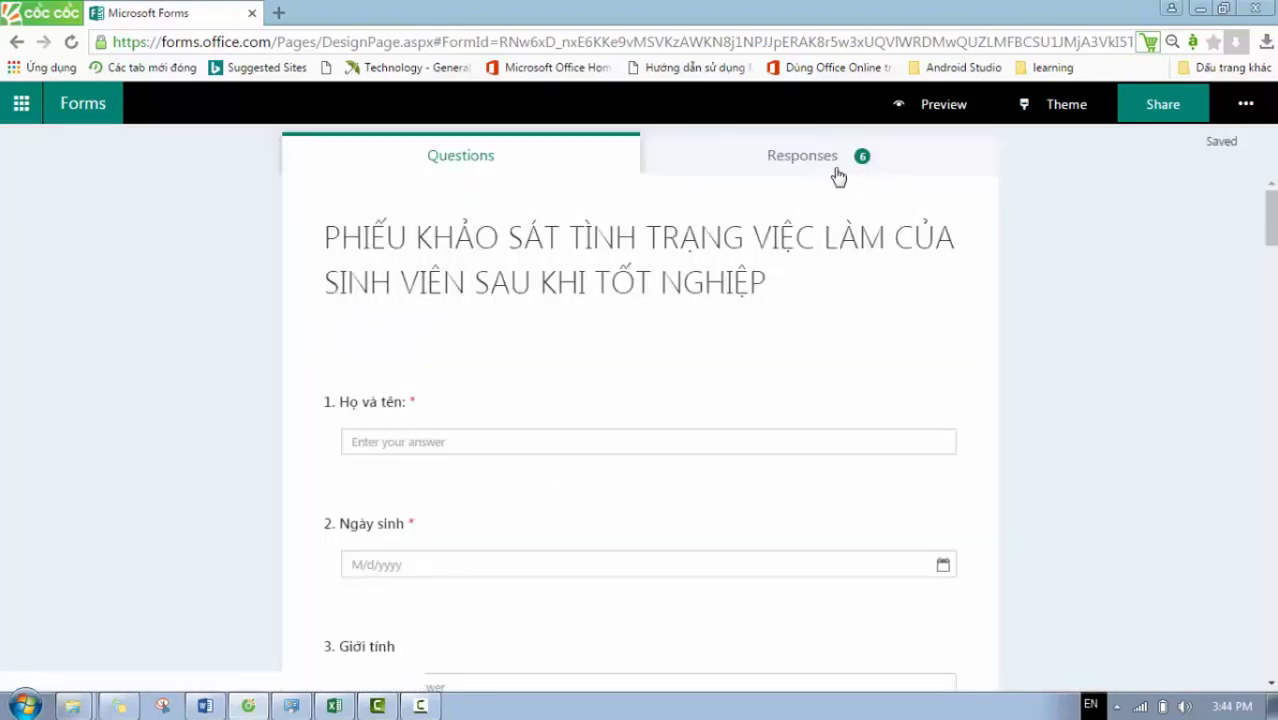
pyautogui.click(801, 158)
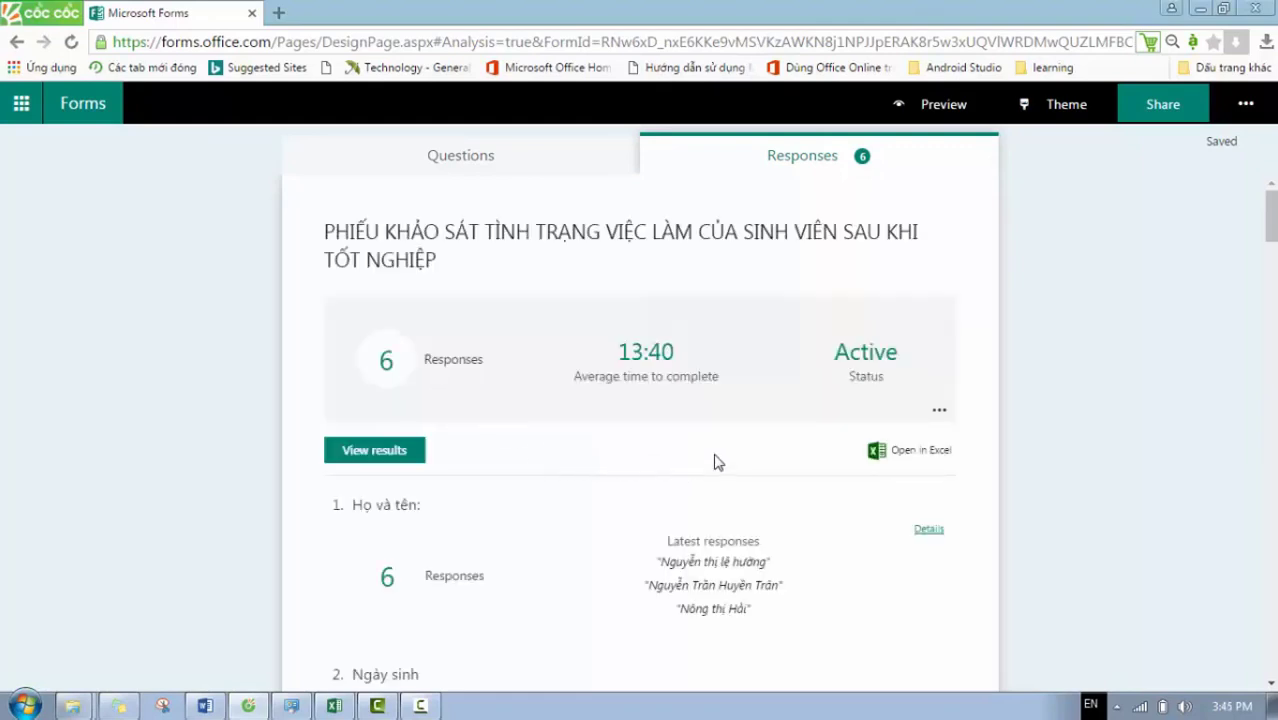
# - Examine the survey's per-question response summaries and charts through question 15, and return to the overall response summary
pyautogui.scroll(-1, 1270, 235)
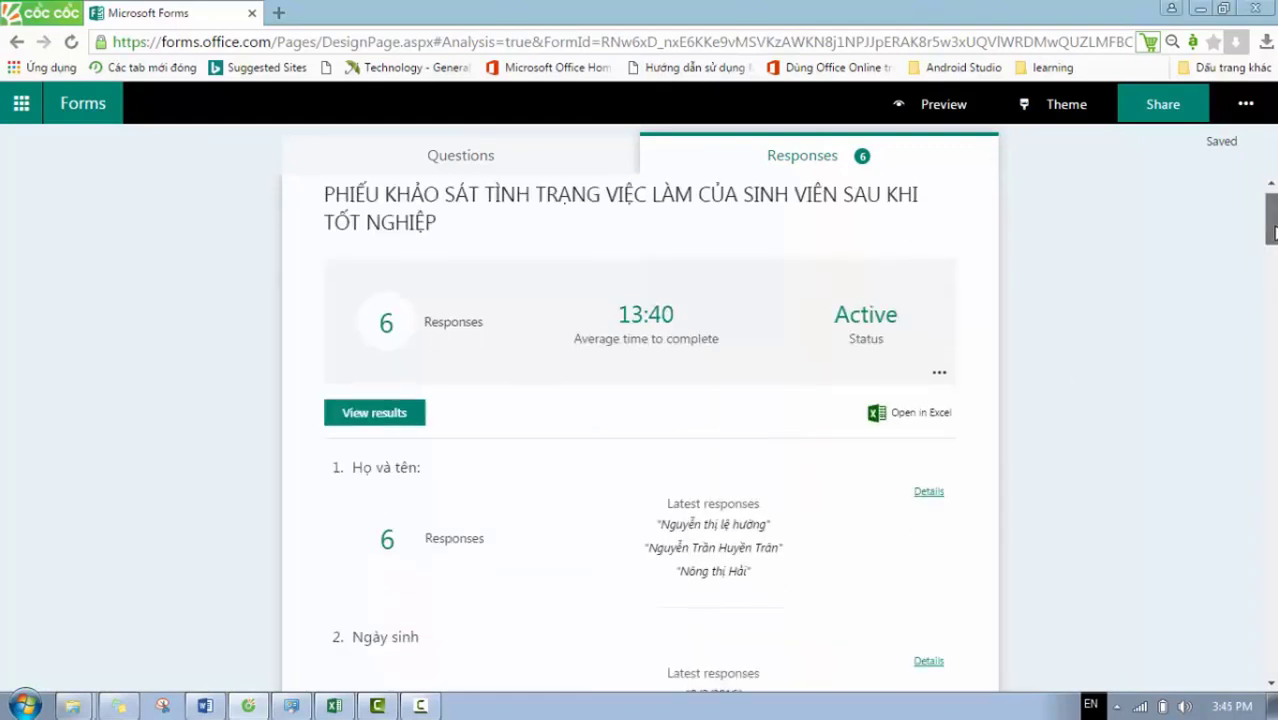
pyautogui.moveTo(1272, 233); pyautogui.dragTo(1268, 420)
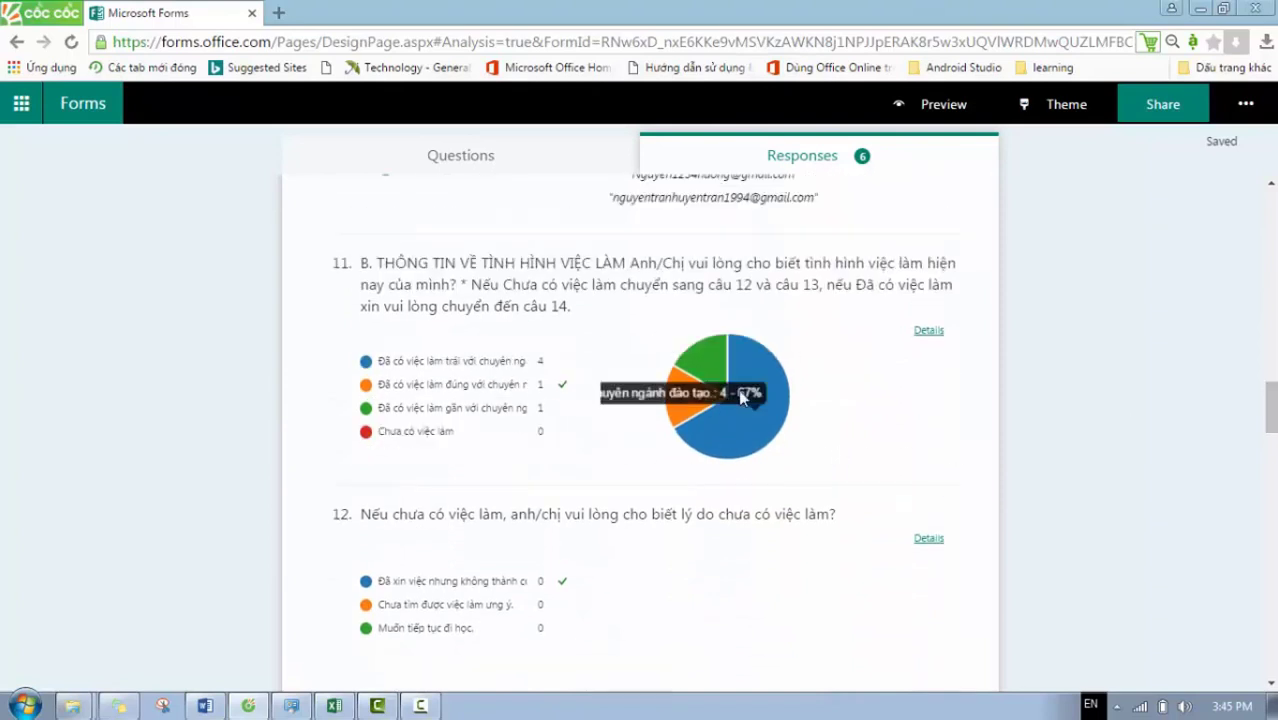
pyautogui.moveTo(783, 415)
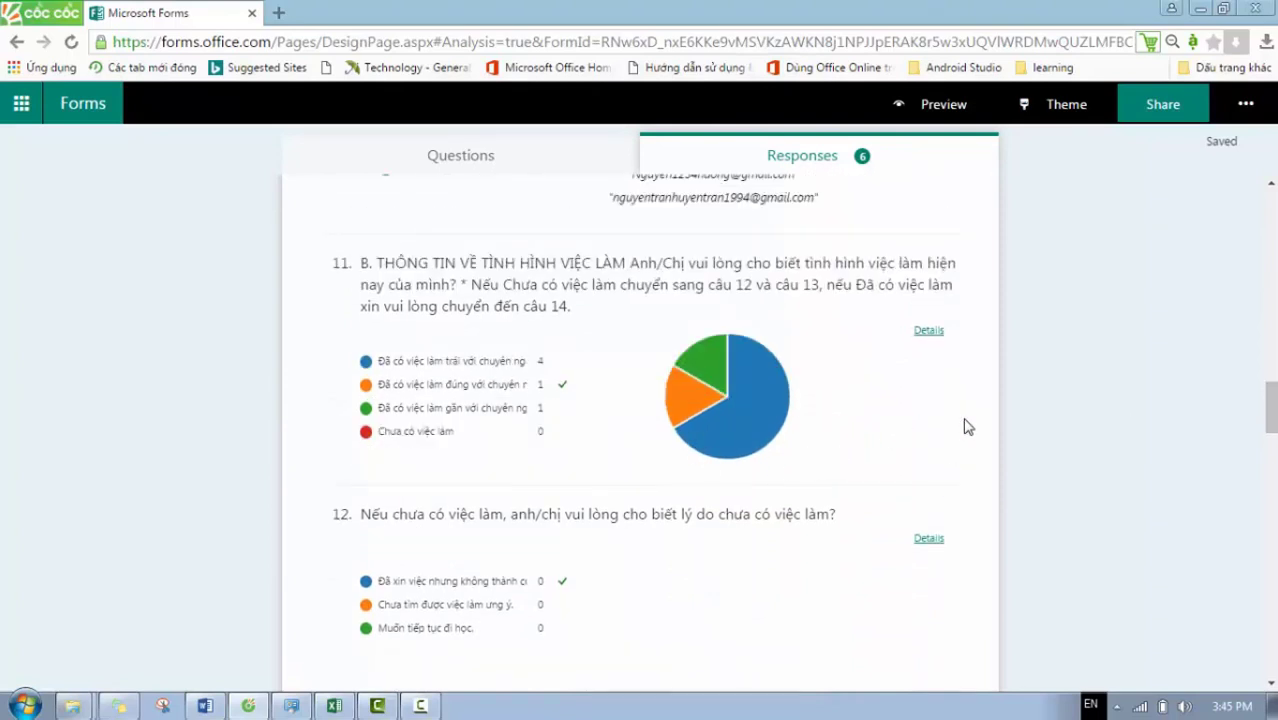
pyautogui.moveTo(1270, 422); pyautogui.dragTo(1270, 512)
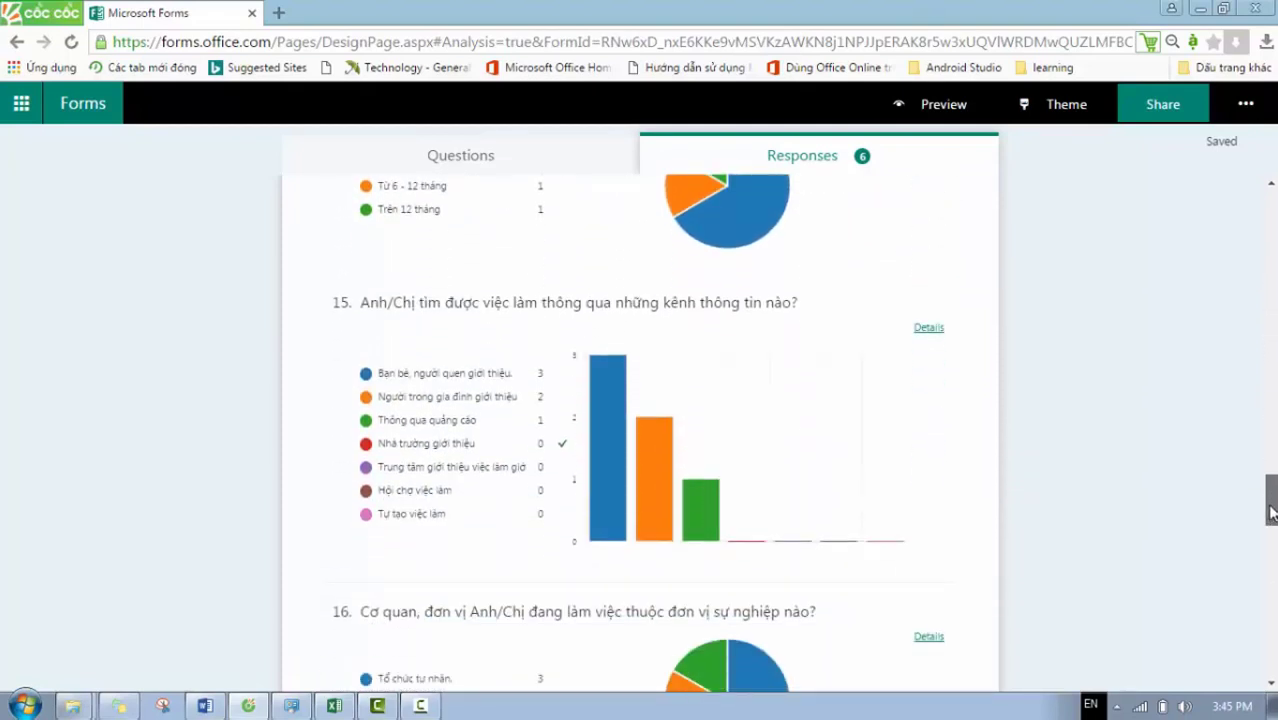
pyautogui.moveTo(1270, 514); pyautogui.dragTo(1271, 215)
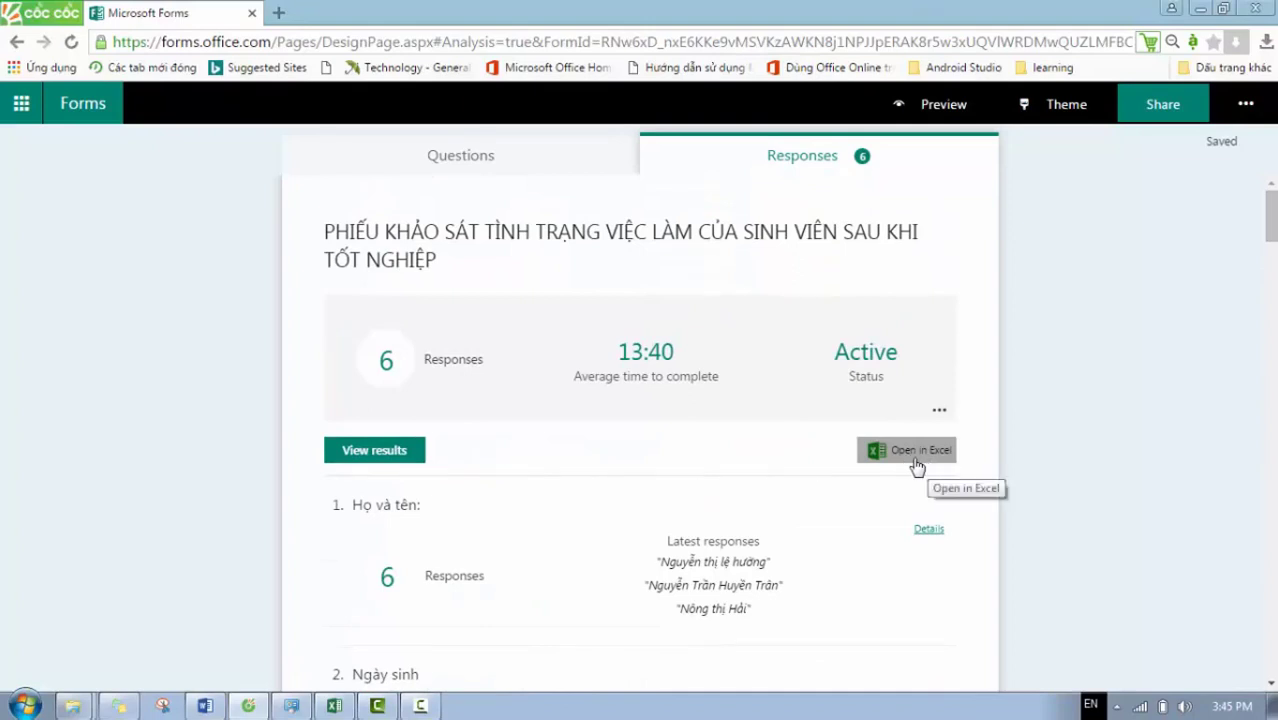
# - Switch to the survey's response workbook in Excel and examine the respondents' submission times, personal details and employment answers across the columns
pyautogui.click(334, 706)
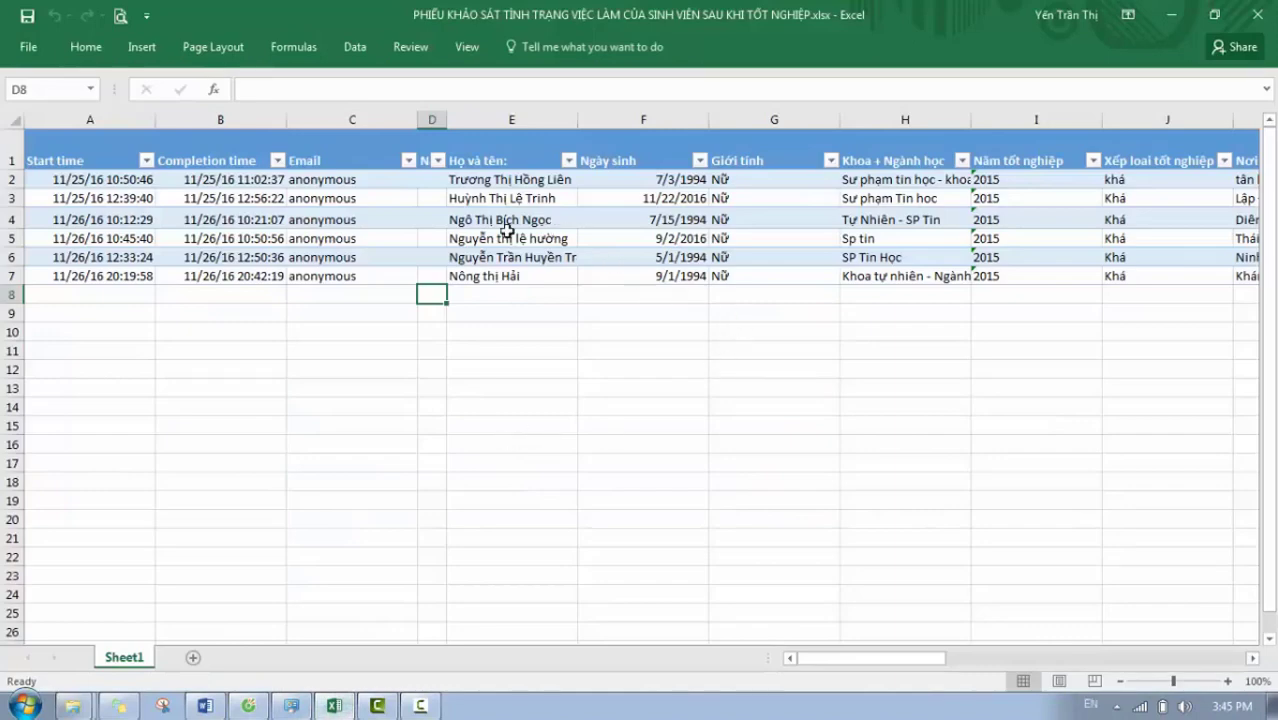
pyautogui.click(138, 199)
pyautogui.click(110, 180)
pyautogui.click(208, 180)
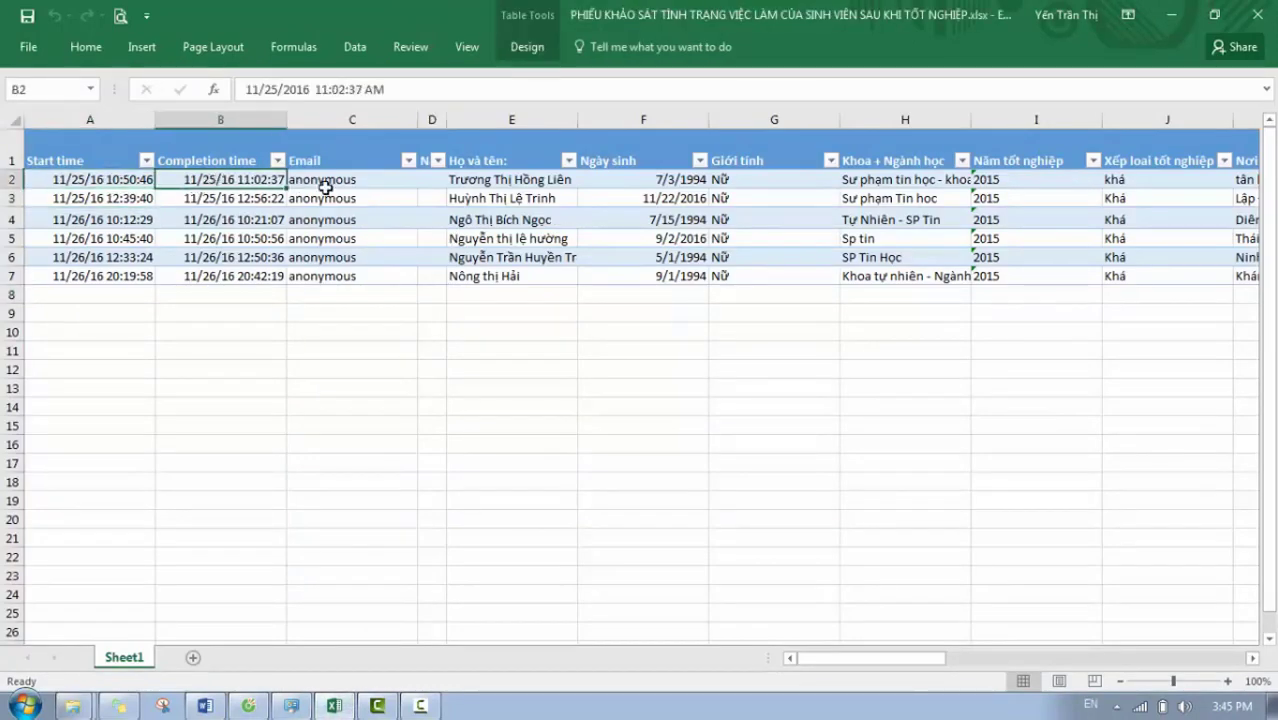
pyautogui.click(328, 182)
pyautogui.click(541, 199)
pyautogui.click(764, 222)
pyautogui.click(777, 258)
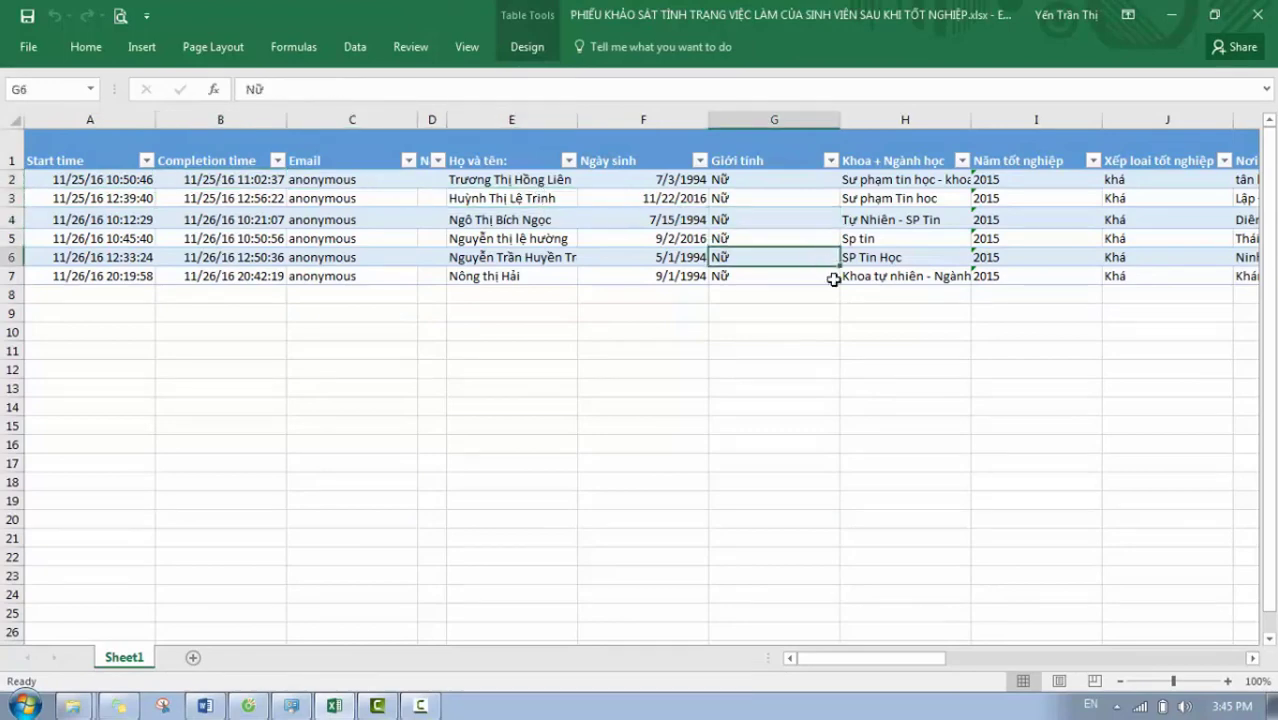
pyautogui.moveTo(836, 656); pyautogui.dragTo(992, 655)
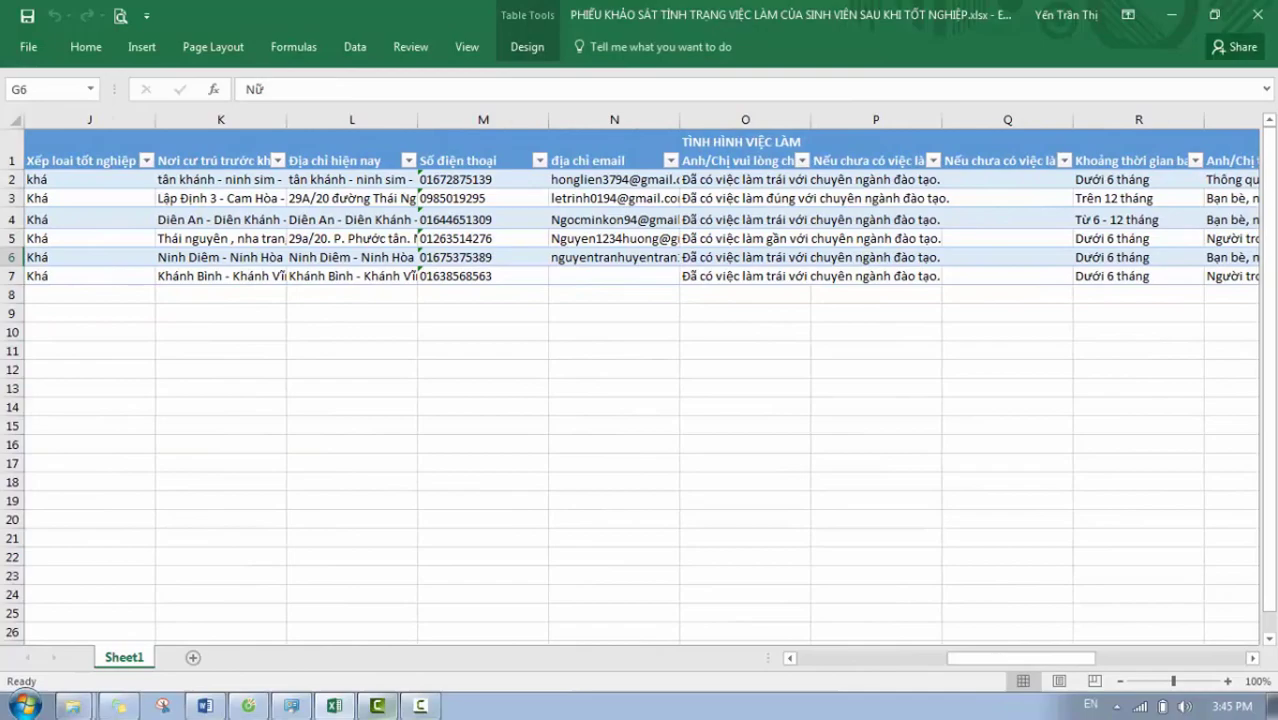
# - Switch back to Microsoft Forms in the browser and create a new quiz from the forms overview
pyautogui.click(251, 708)
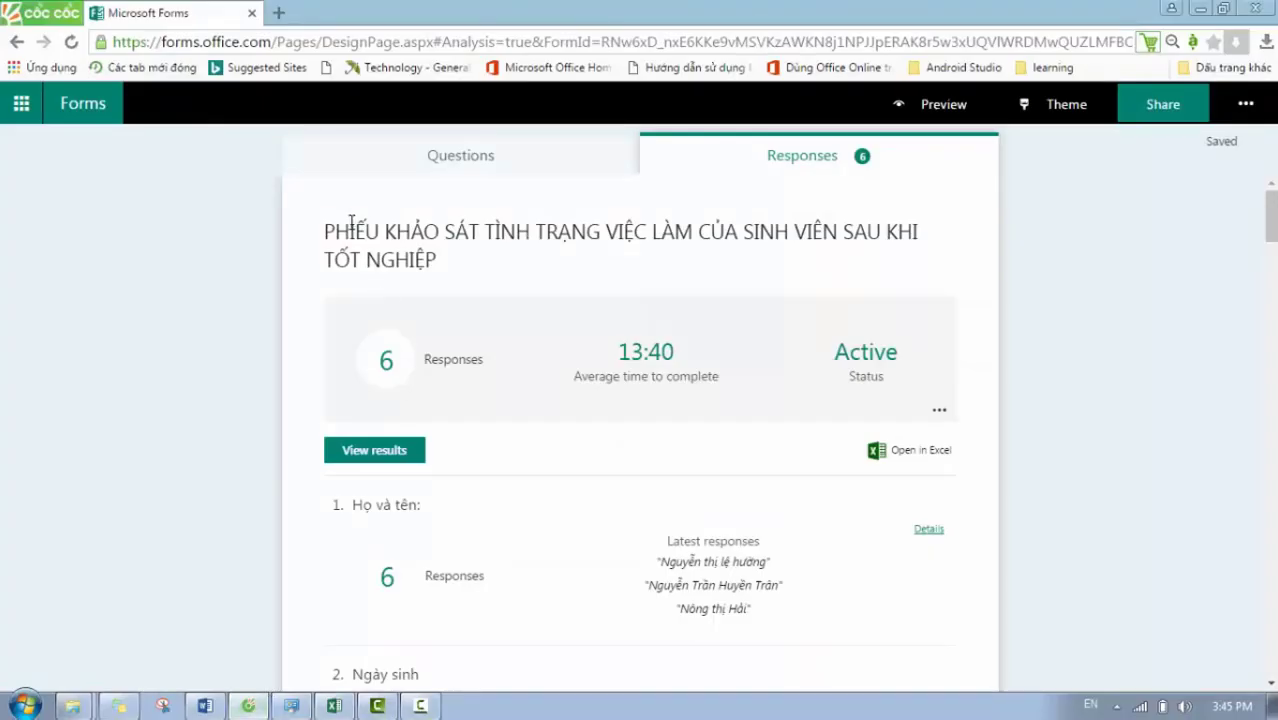
pyautogui.click(84, 112)
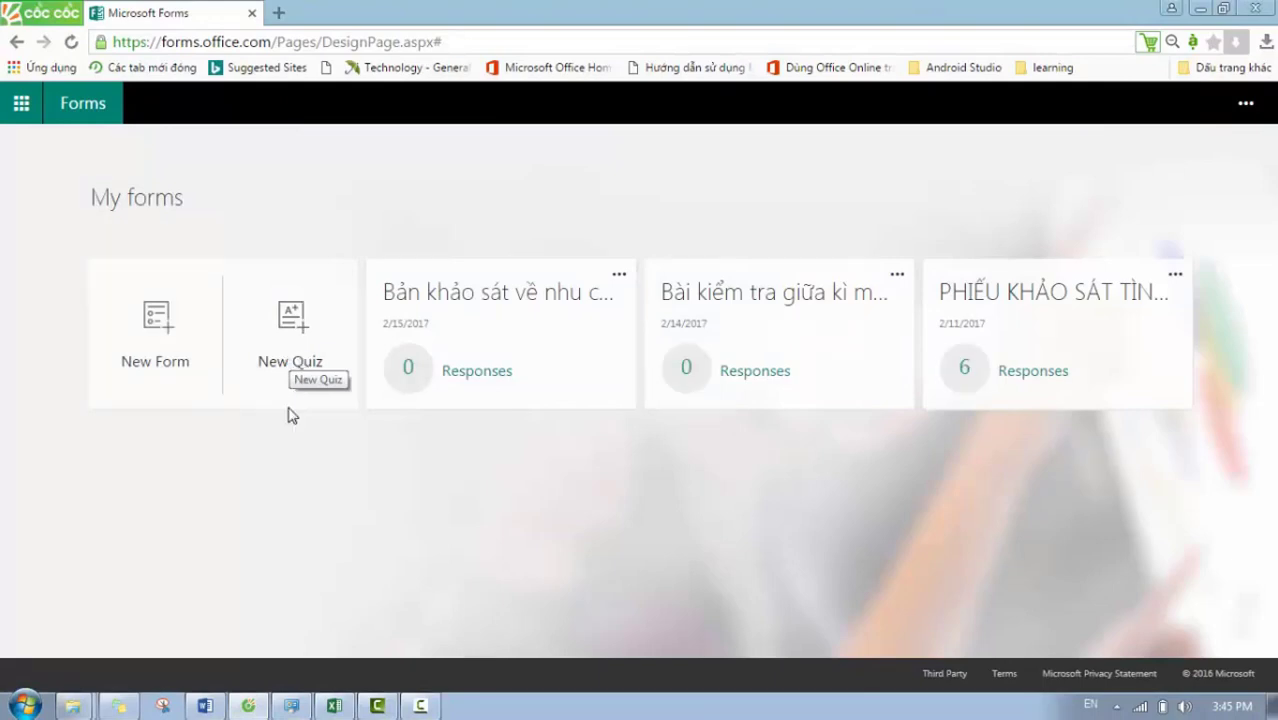
pyautogui.click(304, 342)
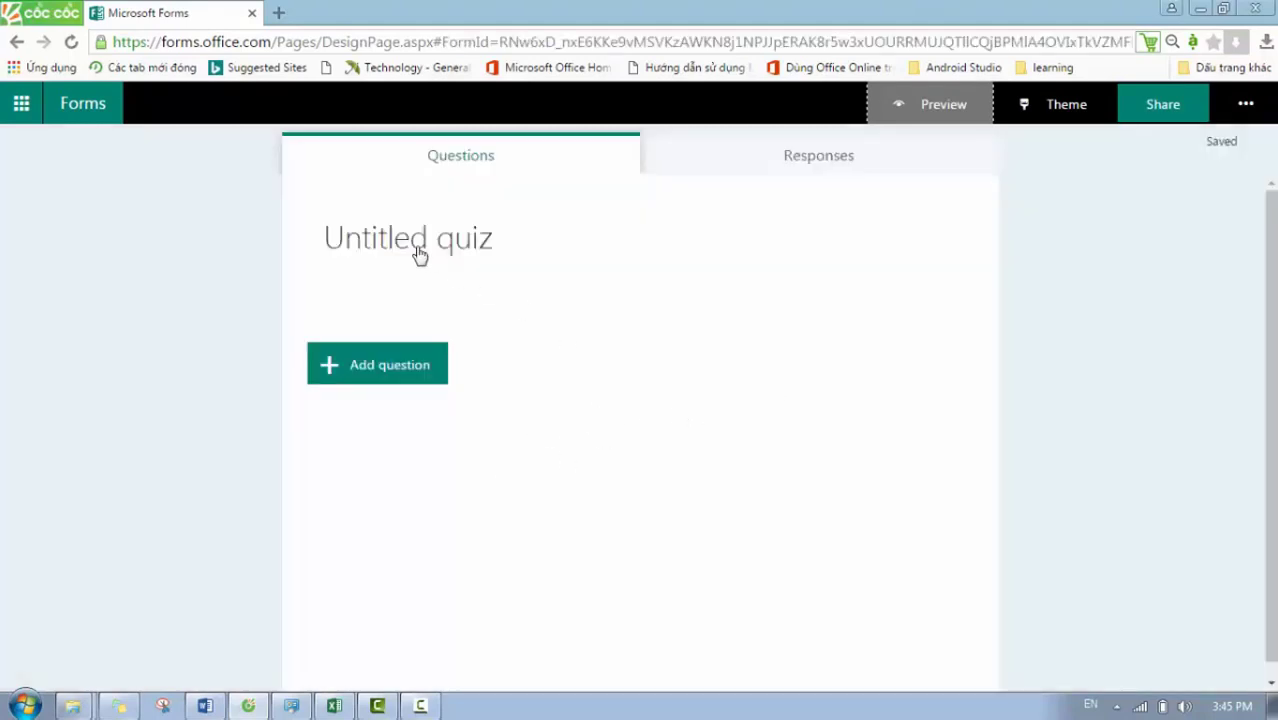
# - Look at the quiz's title and description fields, and add a Choice question to the quiz
pyautogui.click(502, 248)
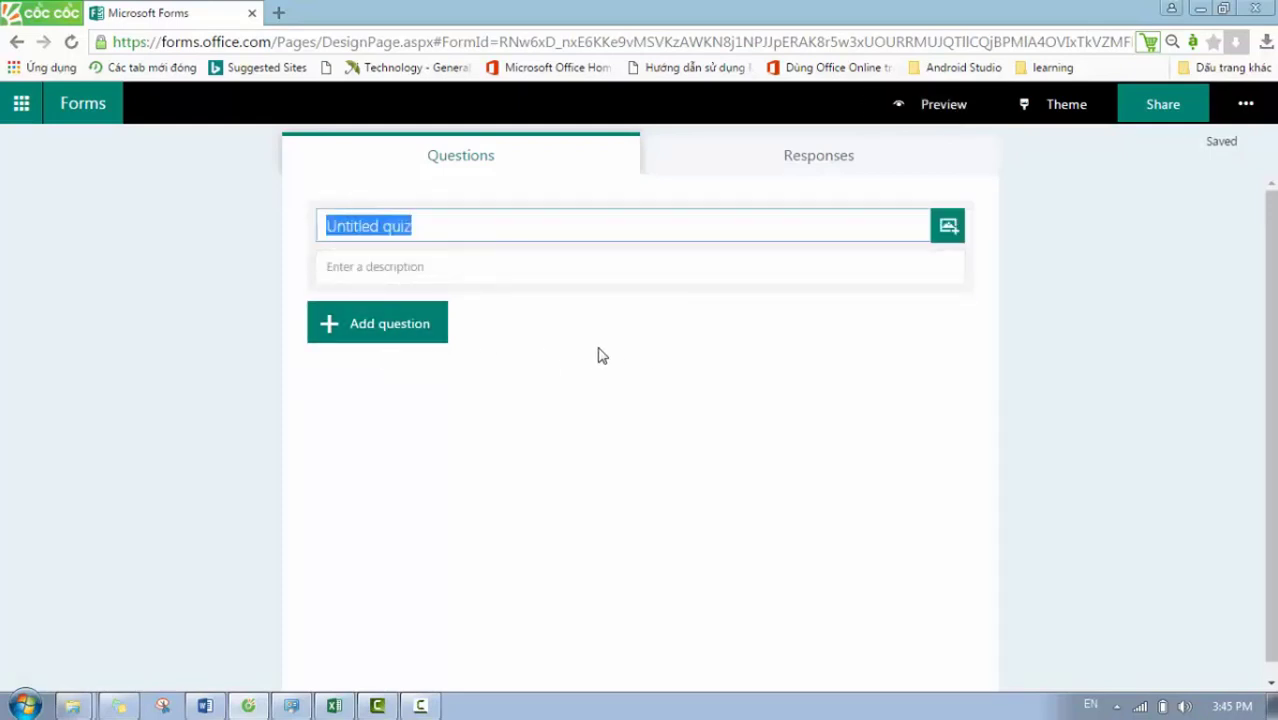
pyautogui.click(407, 342)
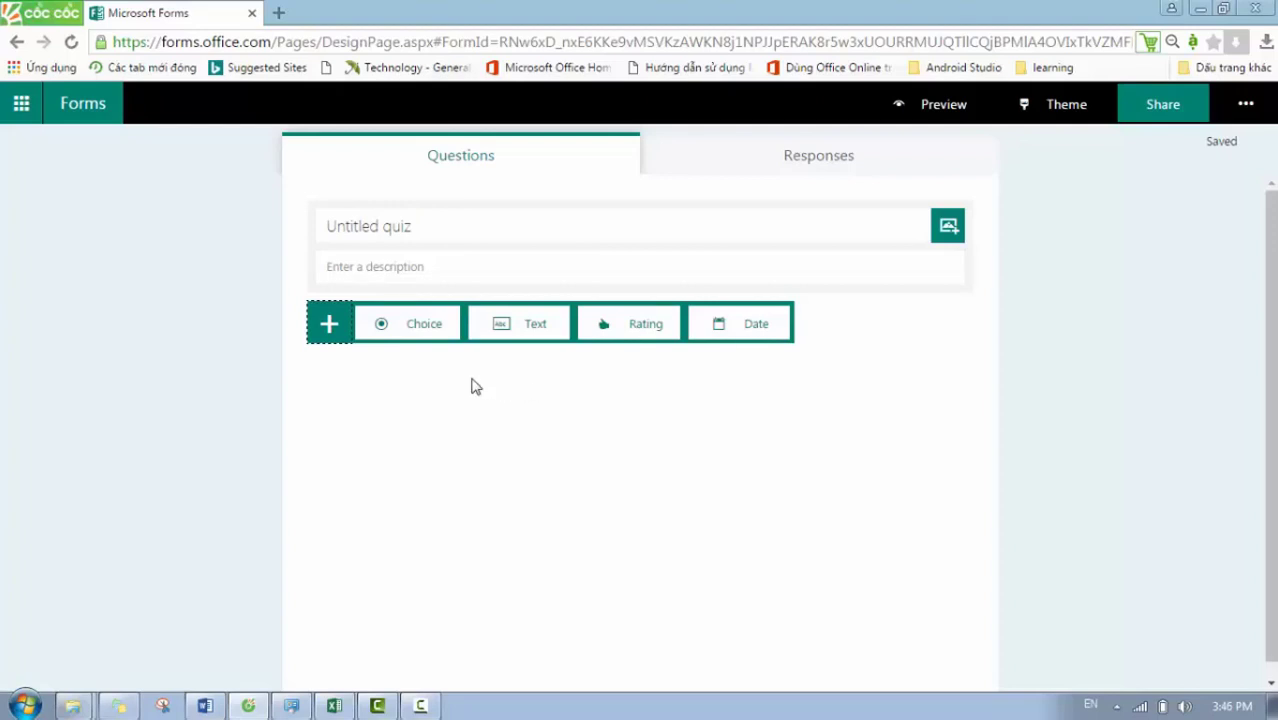
pyautogui.click(424, 331)
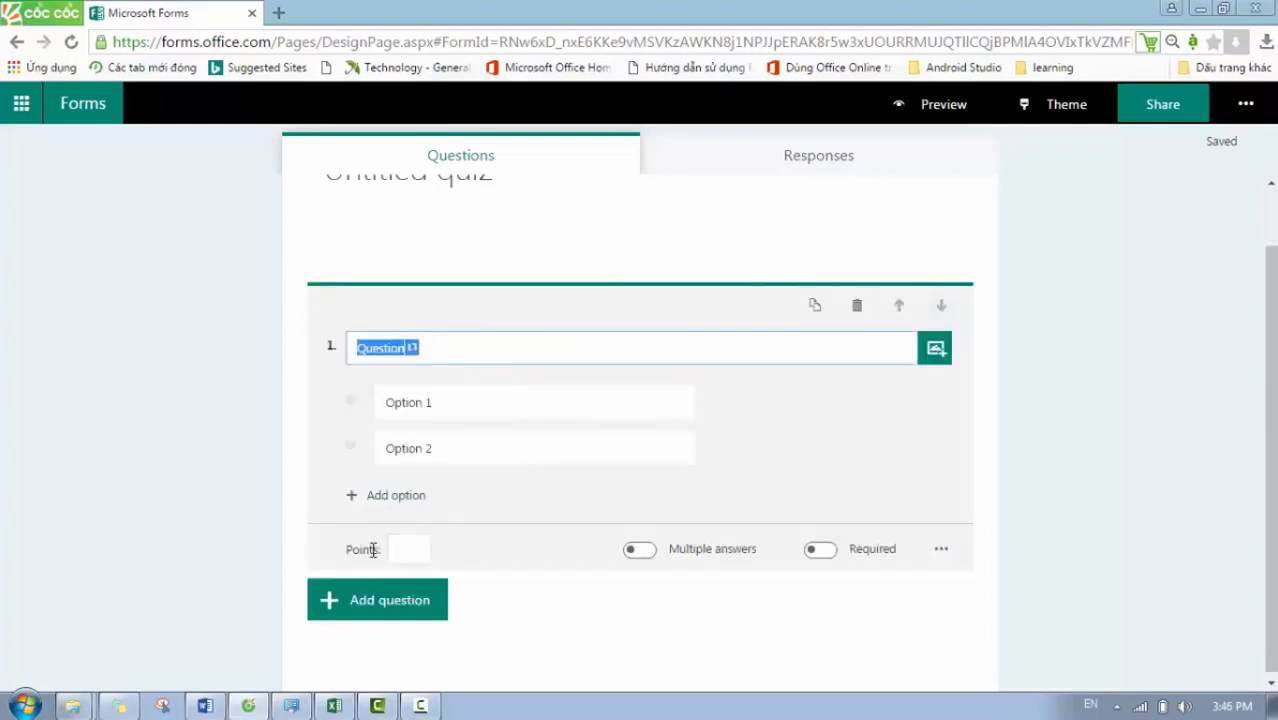
# - Examine the Choice question's points setting and its additional options for subtitle, shuffling and math
pyautogui.click(406, 550)
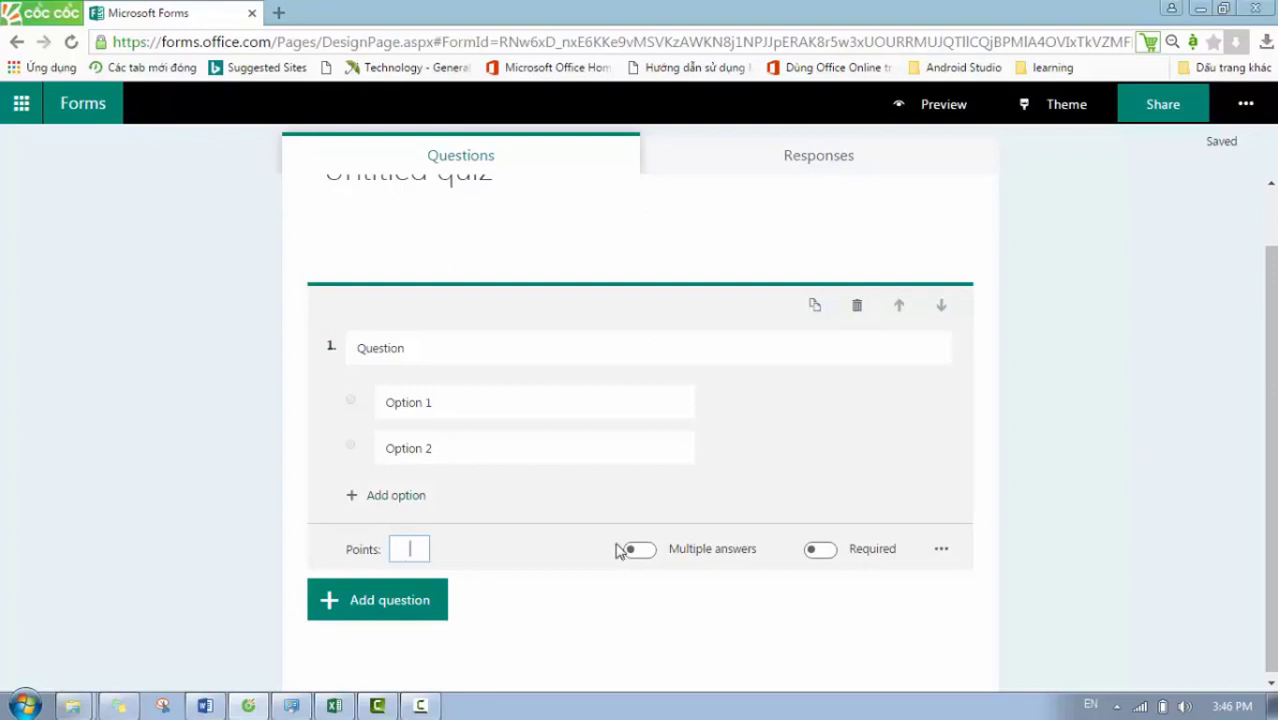
pyautogui.click(942, 549)
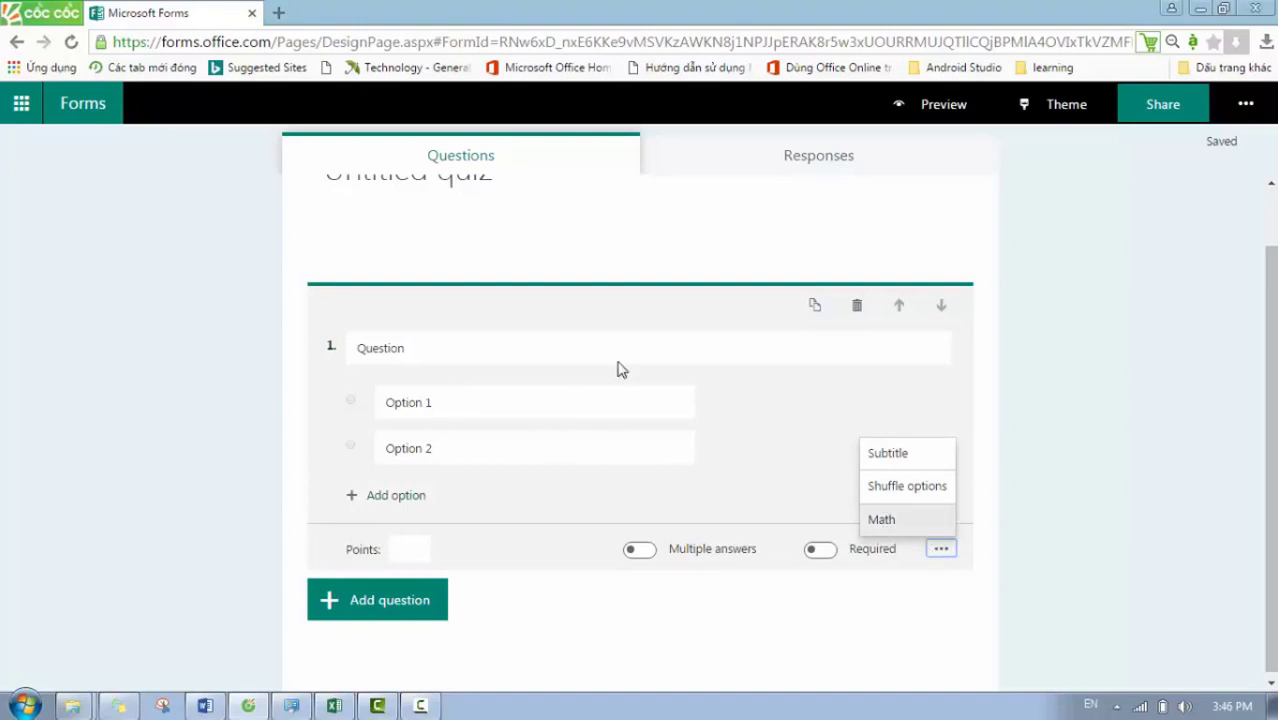
pyautogui.click(943, 550)
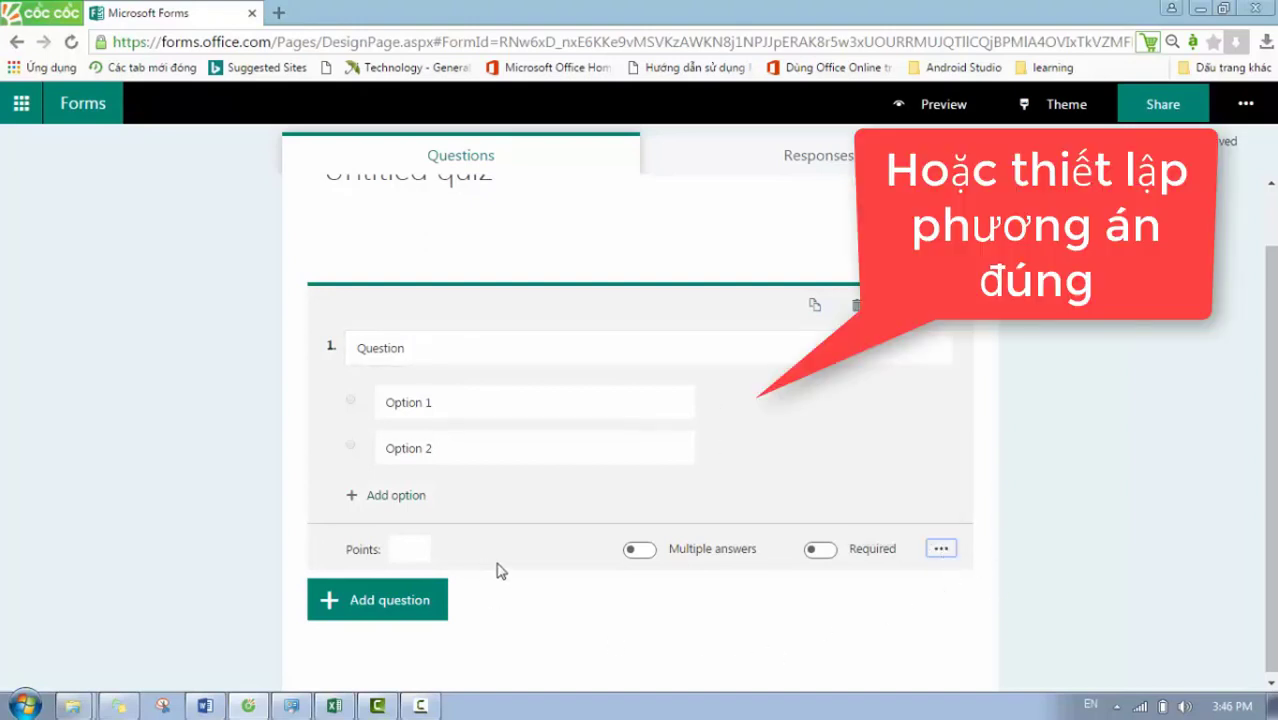